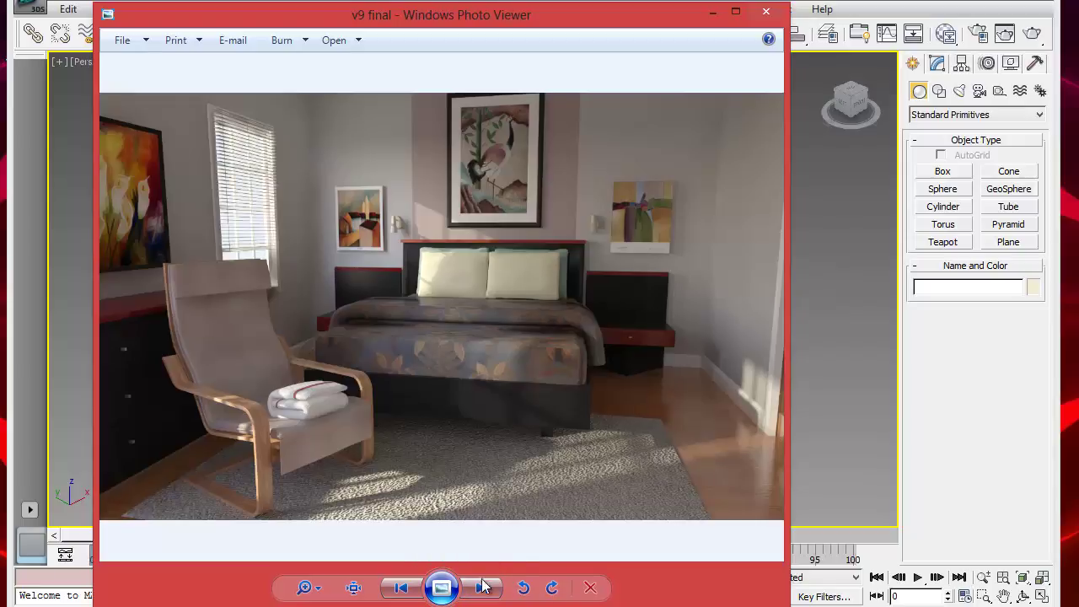
Step: View the reference render of the white and blue Hemnes night tables, and close the photo viewer
left_click(482, 588)
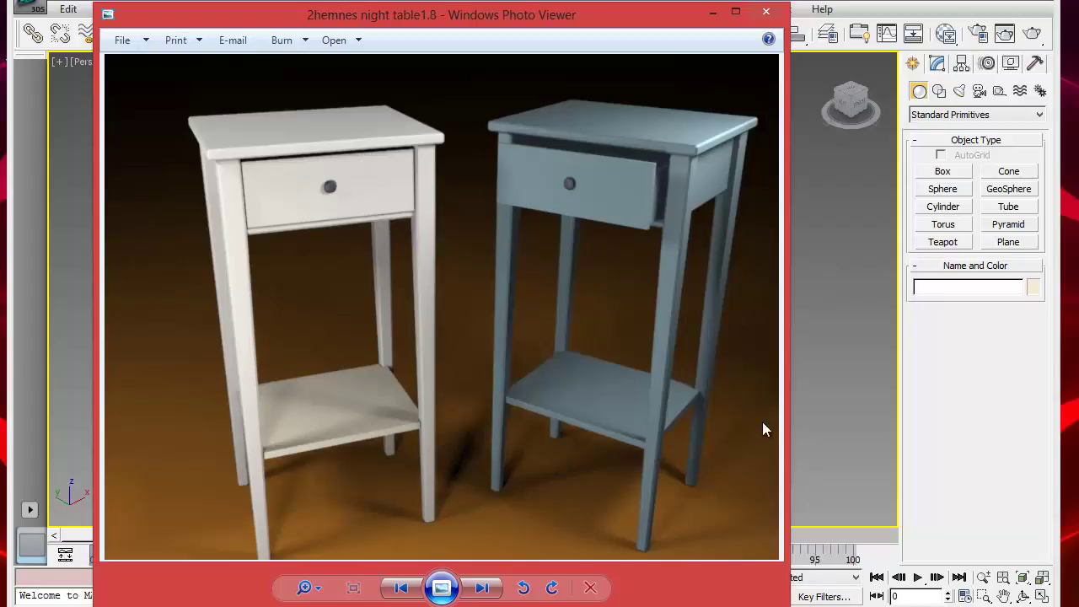
key("alt+Tab")
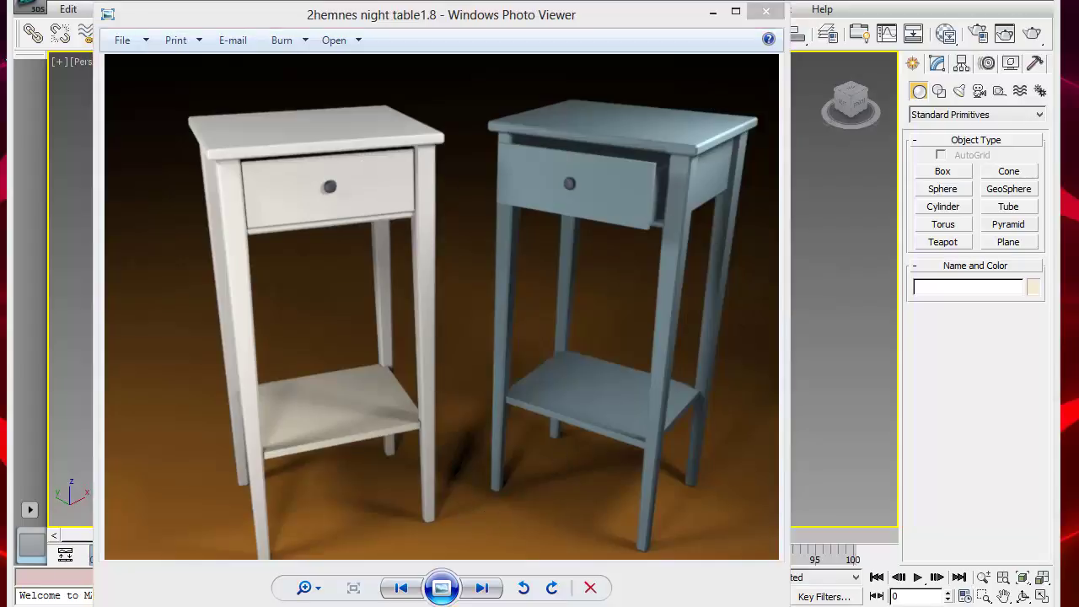
left_click(766, 11)
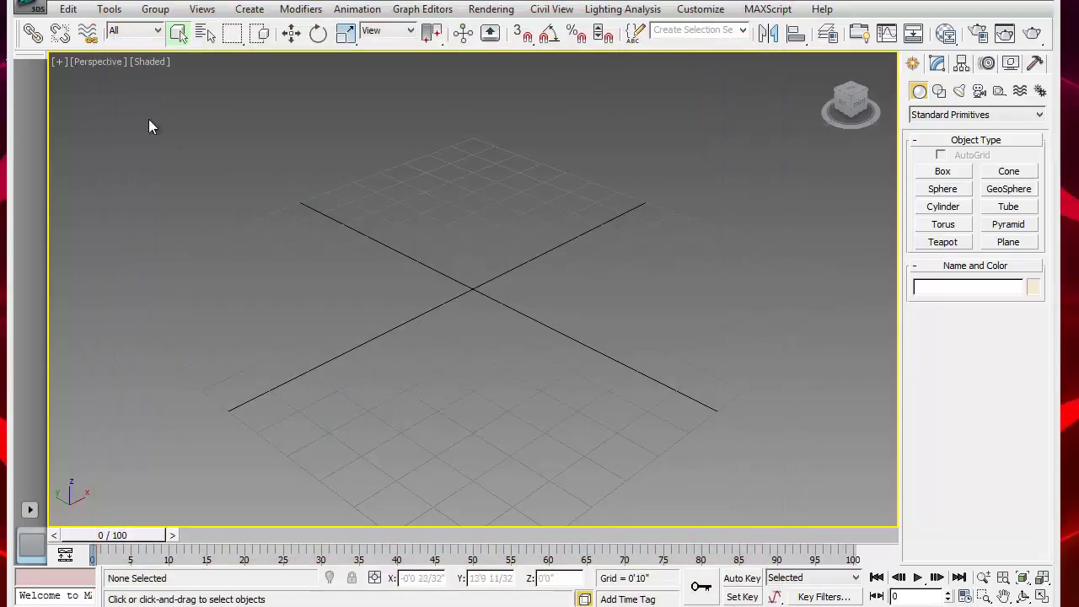
Step: Check the display unit scale in the Units Setup dialog and accept the existing settings
left_click(700, 9)
left_click(706, 226)
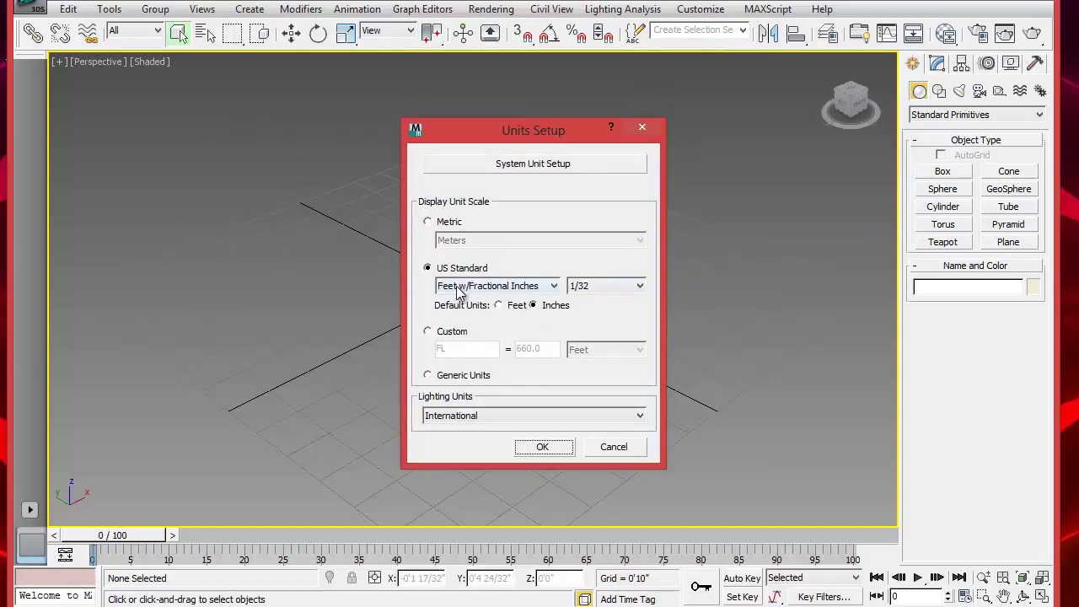
left_click(544, 447)
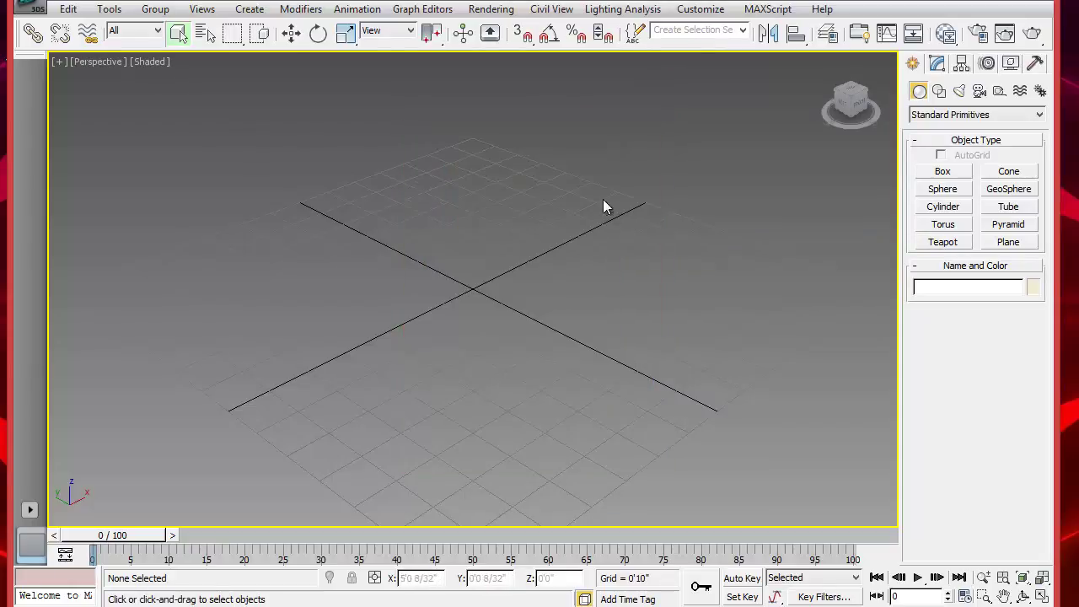
Step: Create a thin upright box about 3'9" high at the centre of the grid for the table leg
left_click(944, 173)
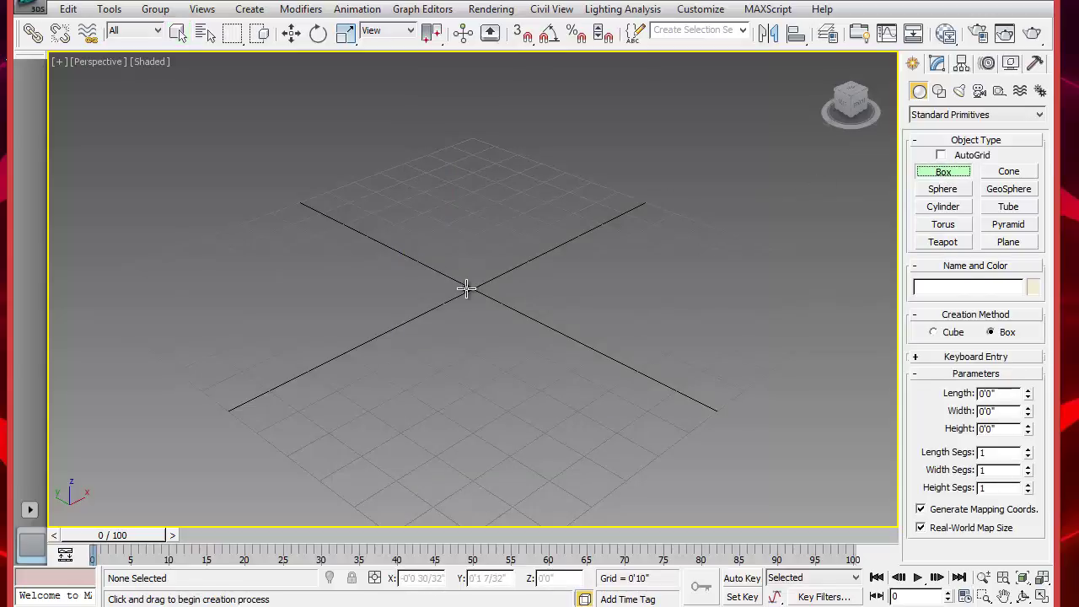
left_click_drag(466, 288, 487, 288)
left_click(499, 105)
Step: Set the box's length and width to 1.25 inches and its height to 28 inches
left_click_drag(1019, 393, 976, 396)
type("1")
type(".25")
key("Return")
key("Tab")
type("1.")
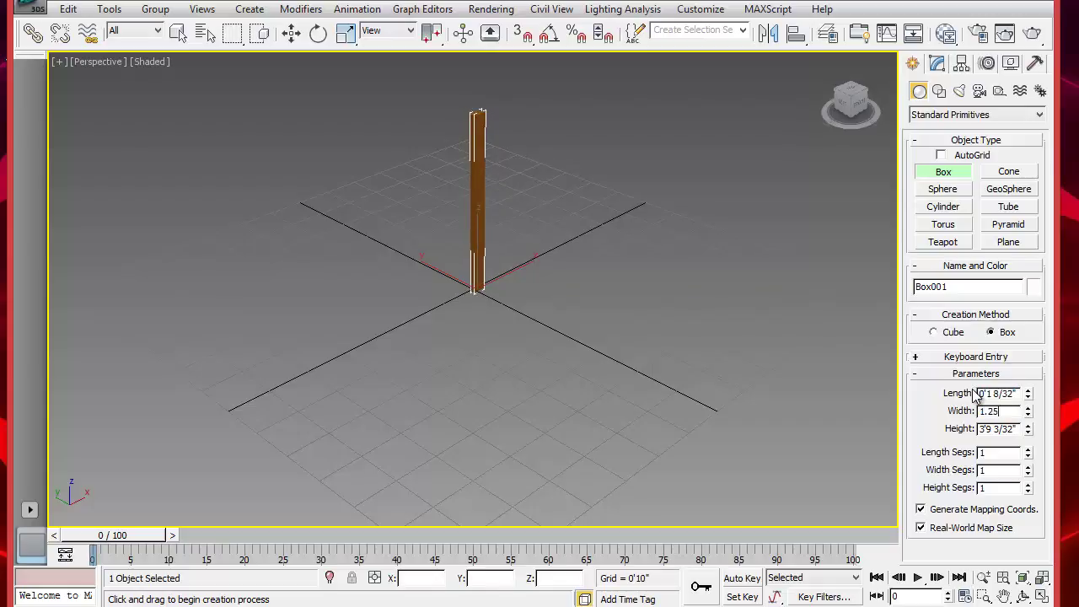
key("Tab")
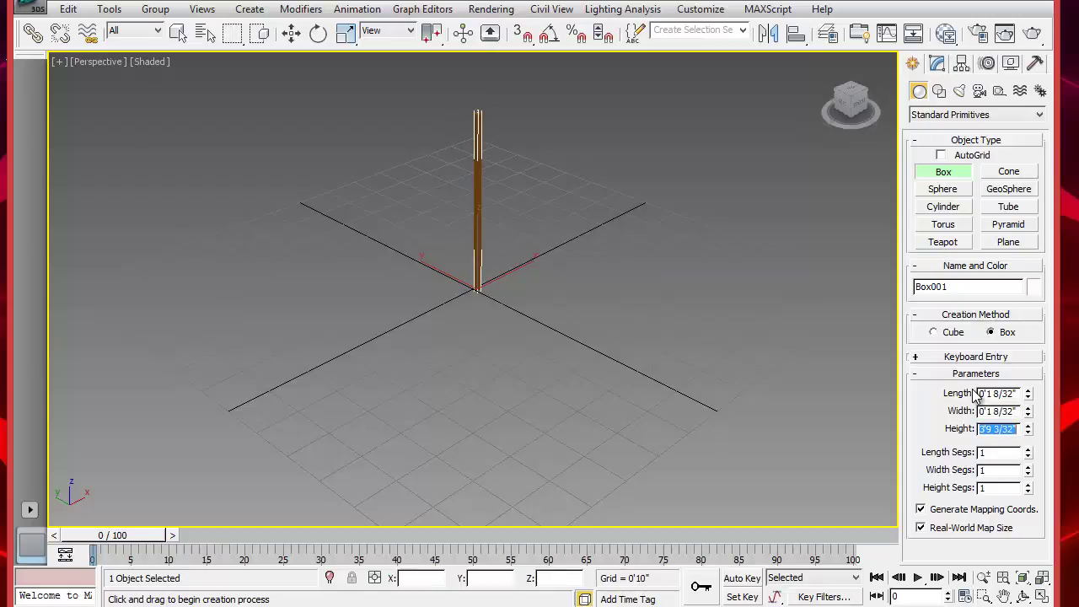
type("2'4")
key("Return")
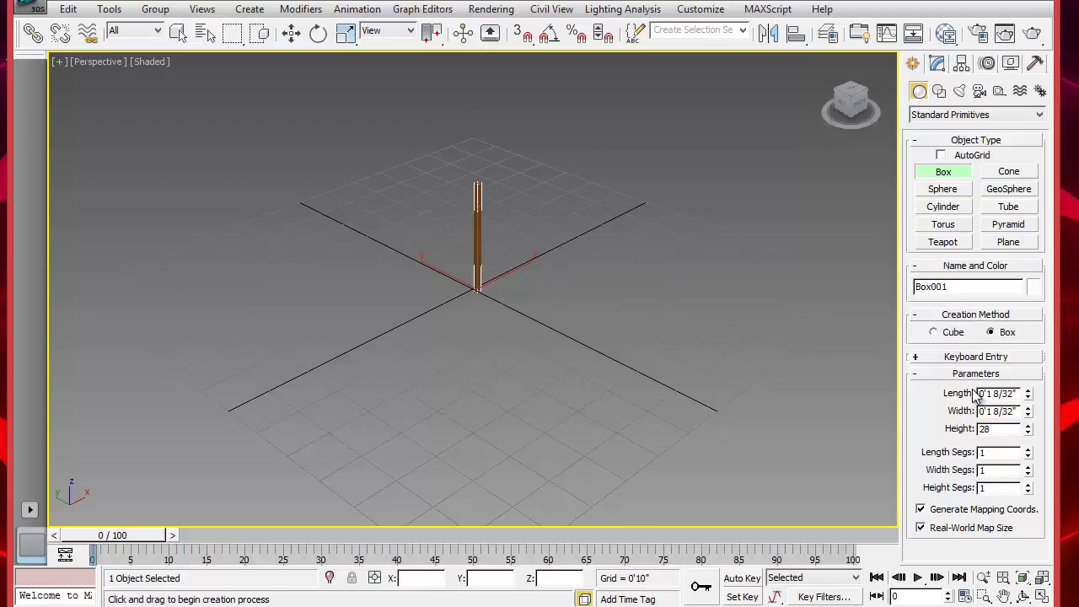
Step: Frame the whole leg in the perspective view and display it in Hidden Line shading
left_click(1043, 580)
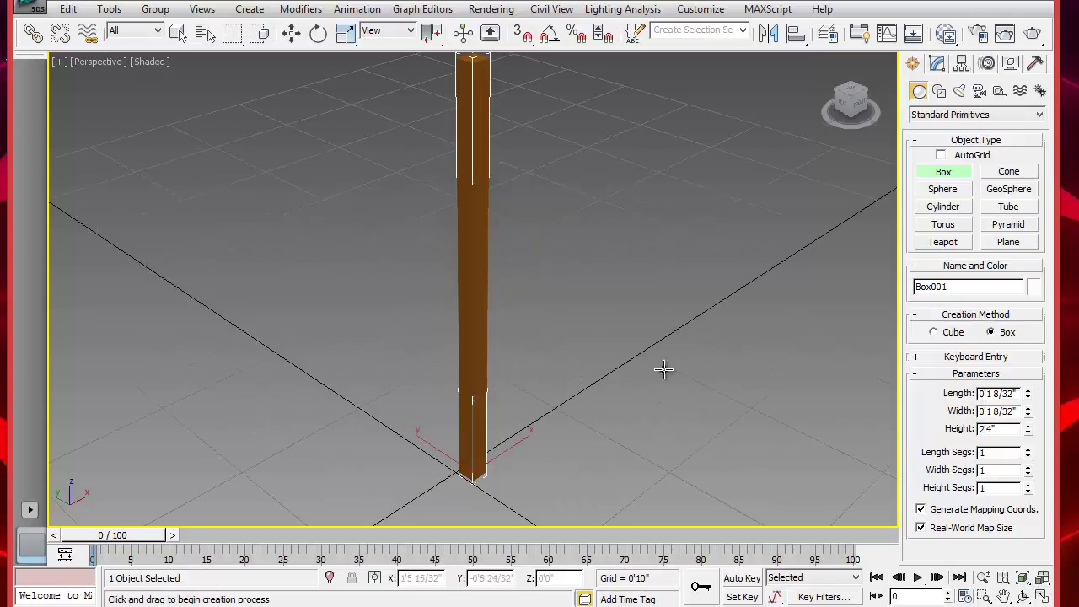
scroll(620, 300, "down", 3)
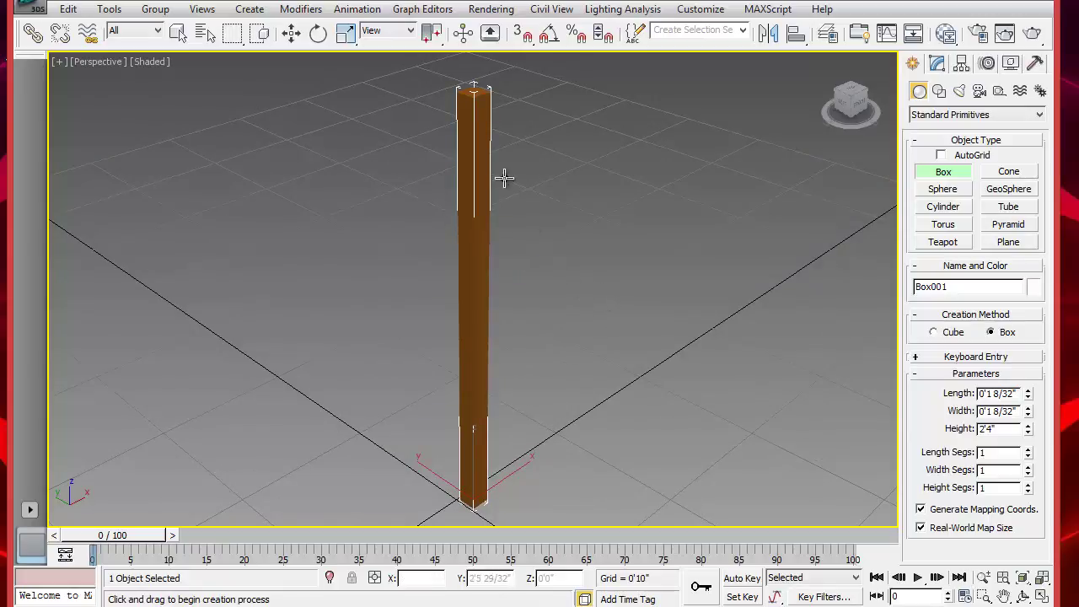
left_click(153, 62)
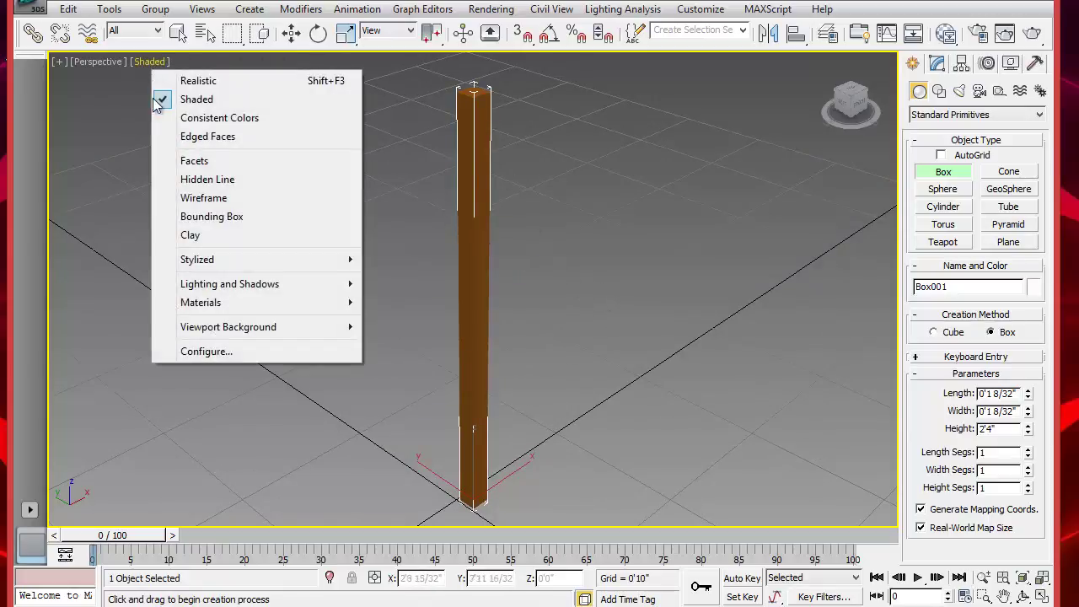
left_click(207, 180)
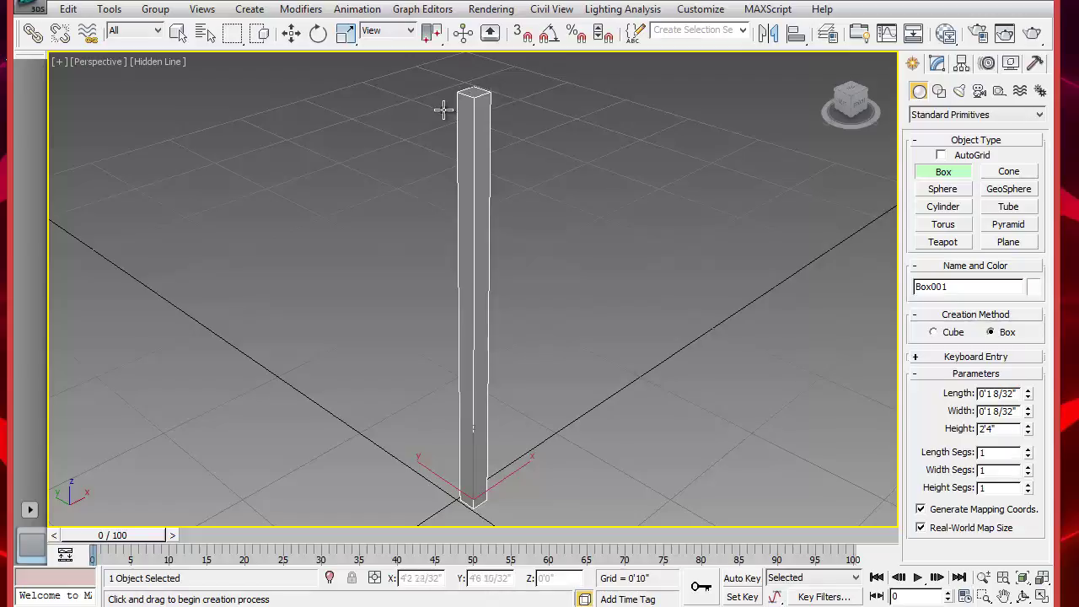
Step: Convert the box to an Editable Poly
mouse_move(411, 306)
middle_mouse_down("alt")
mouse_move(427, 309)
mouse_move(414, 289)
mouse_move(420, 301)
middle_mouse_up("alt")
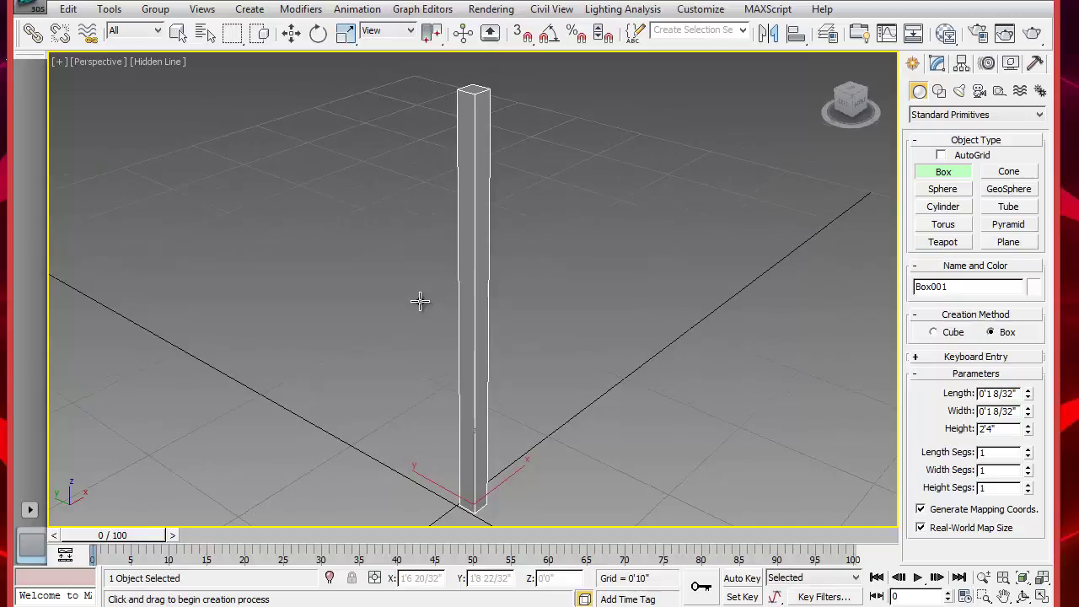
right_click(473, 247)
right_click(473, 247)
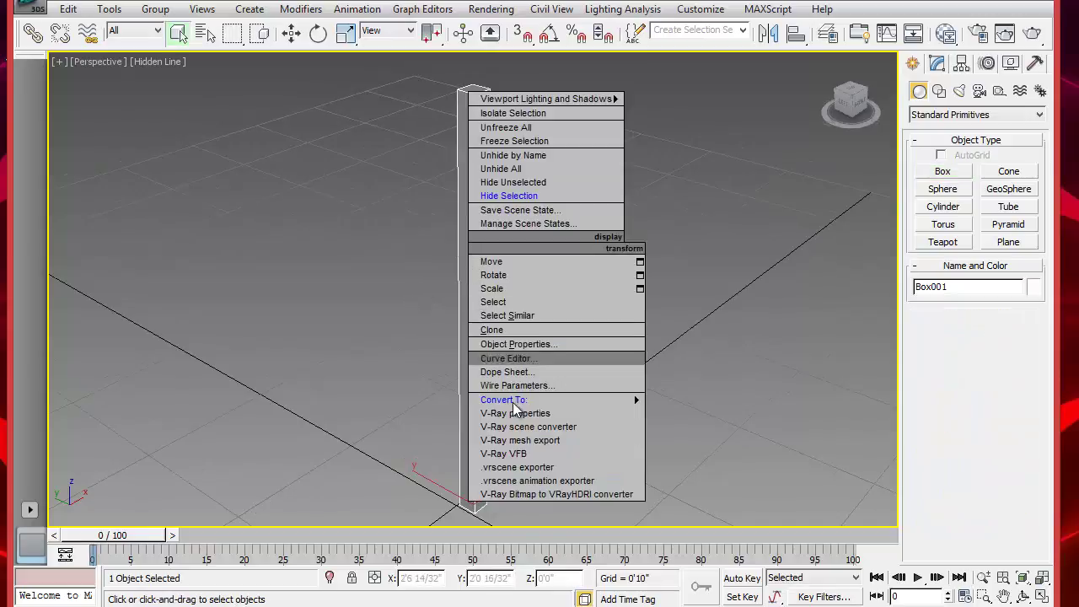
mouse_move(639, 401)
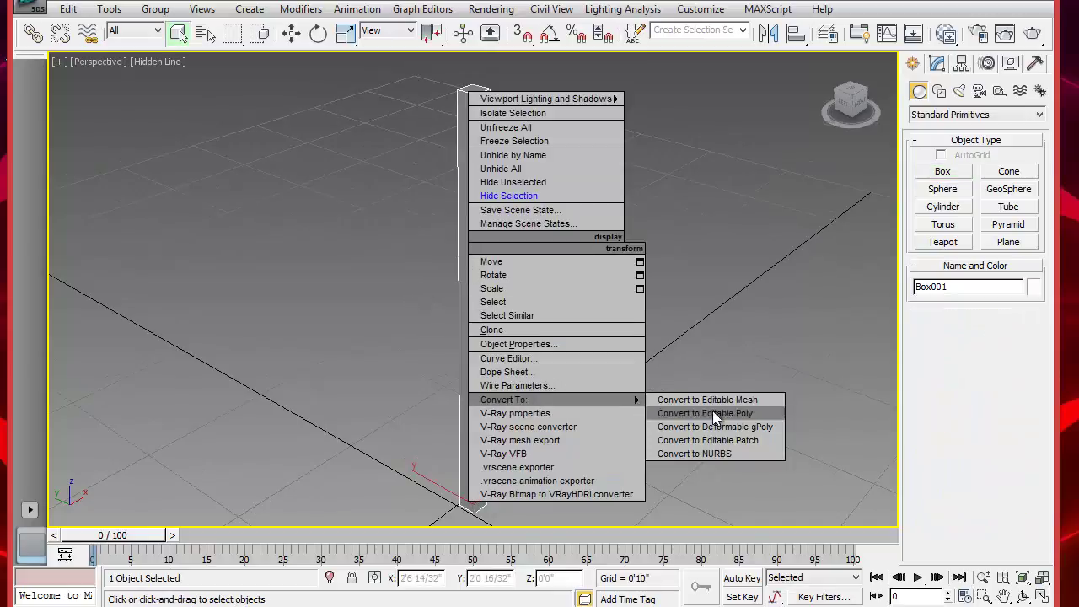
left_click(705, 413)
Step: Chamfer the leg's four vertical edges by 2/32 inch with one segment
left_click(951, 273)
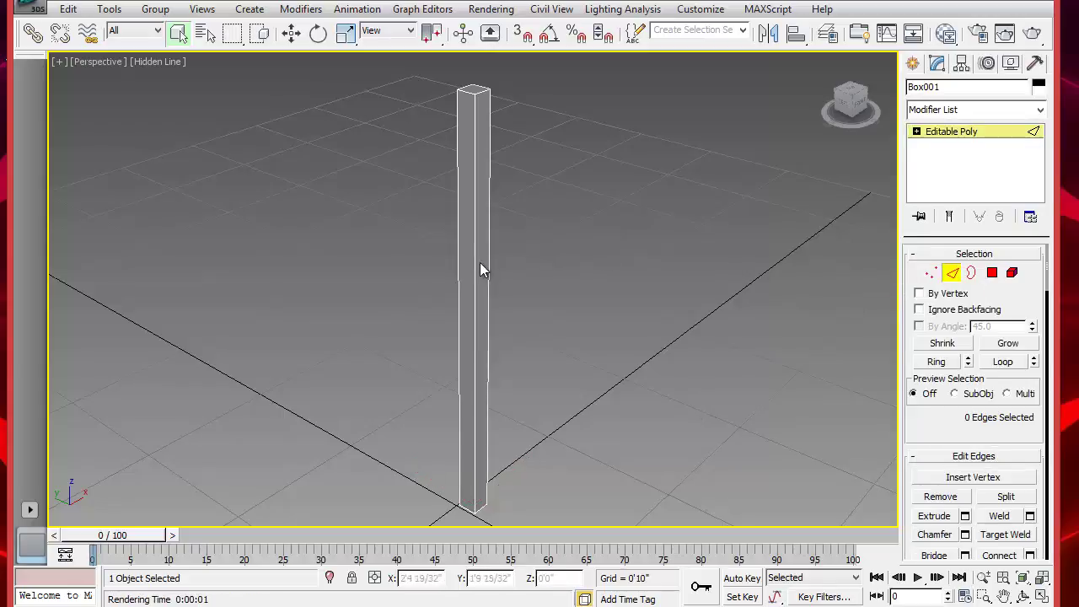
left_click_drag(480, 262, 530, 279)
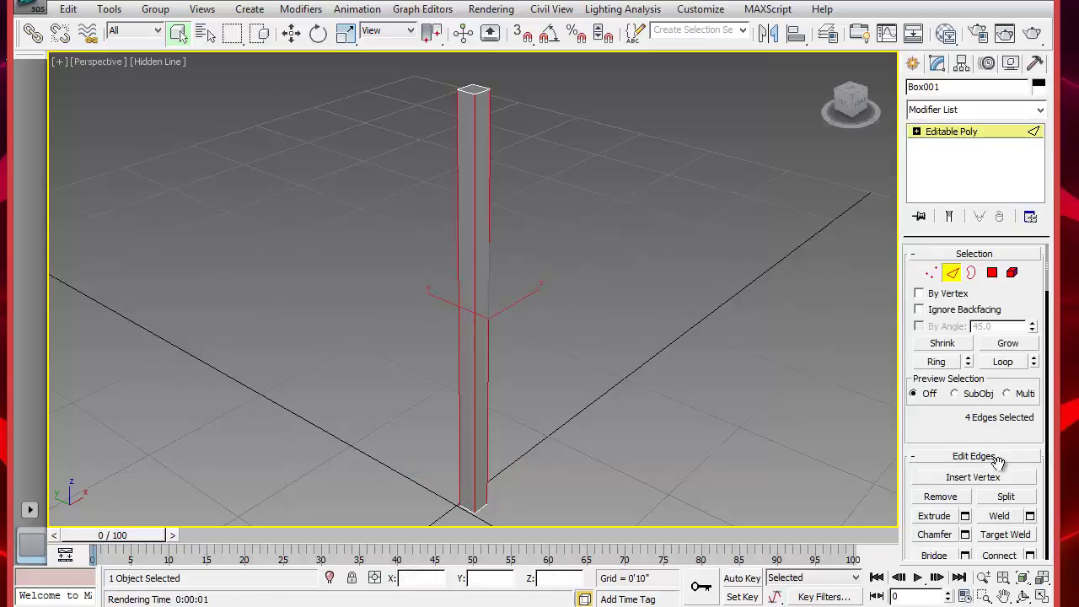
left_click(966, 534)
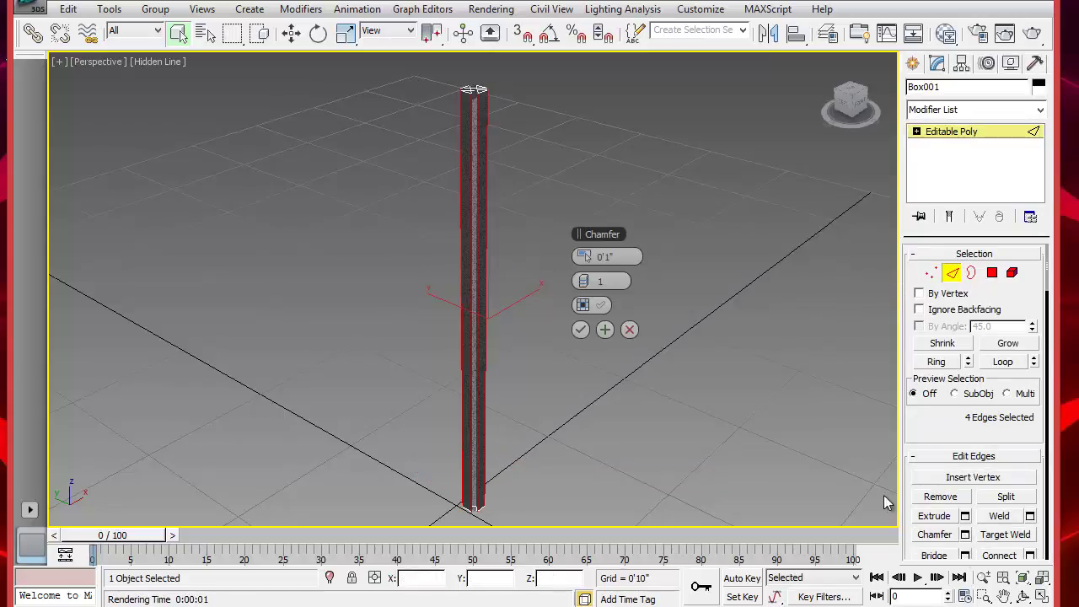
left_click_drag(576, 258, 569, 257)
middle_click_drag(506, 185, 461, 256, "alt")
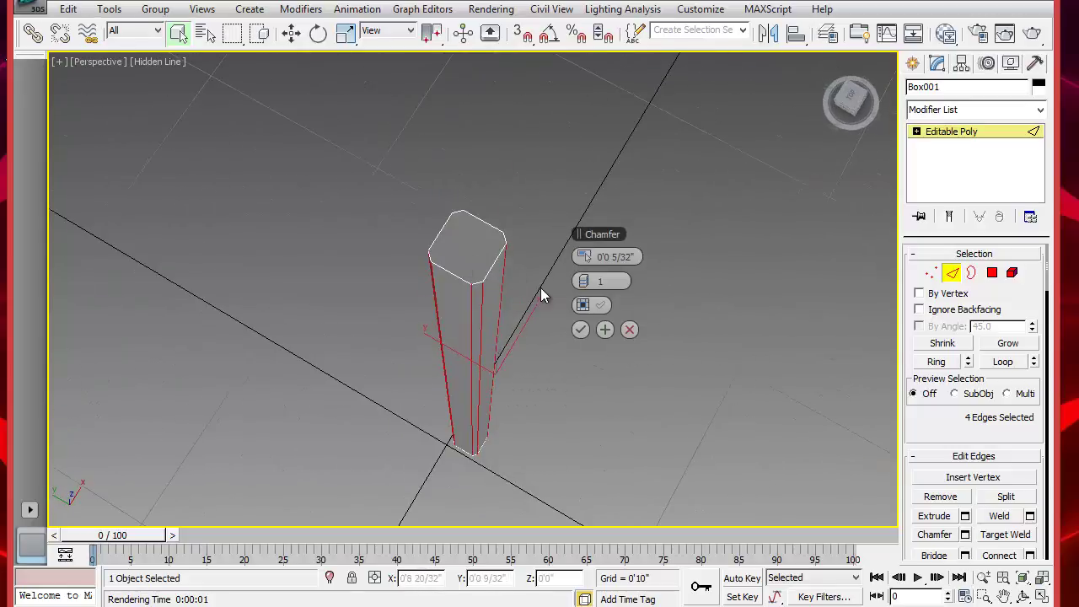
left_click(579, 258)
left_click(580, 257)
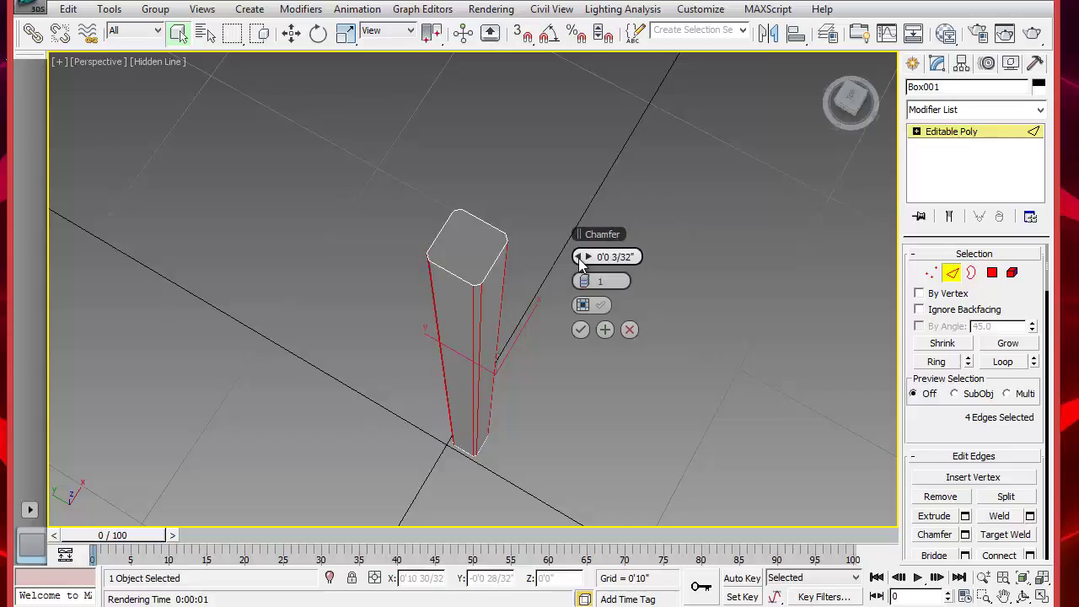
left_click(580, 258)
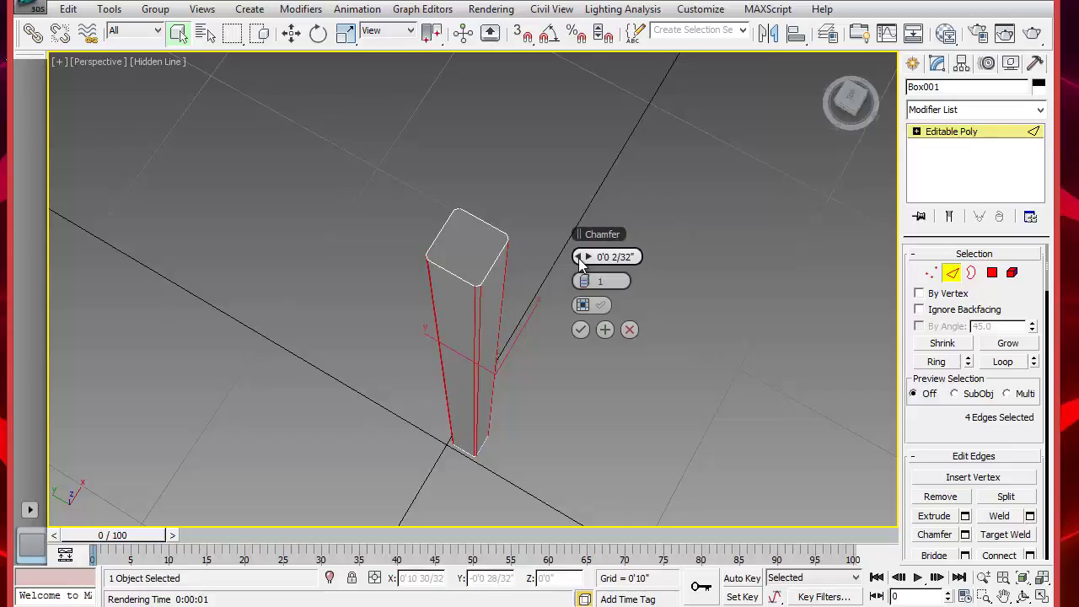
left_click(581, 329)
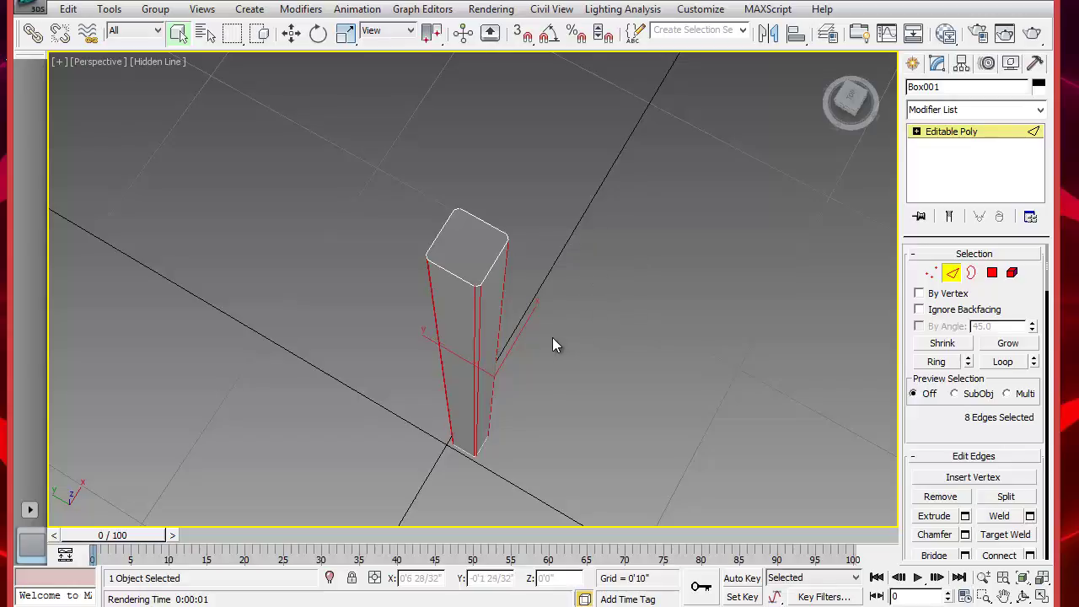
Step: Connect the leg's eight vertical edges with two segments to add two horizontal edge rings
middle_click_drag(552, 318, 570, 260, "alt")
scroll(570, 245, "down", 4)
scroll(566, 261, "up", 3)
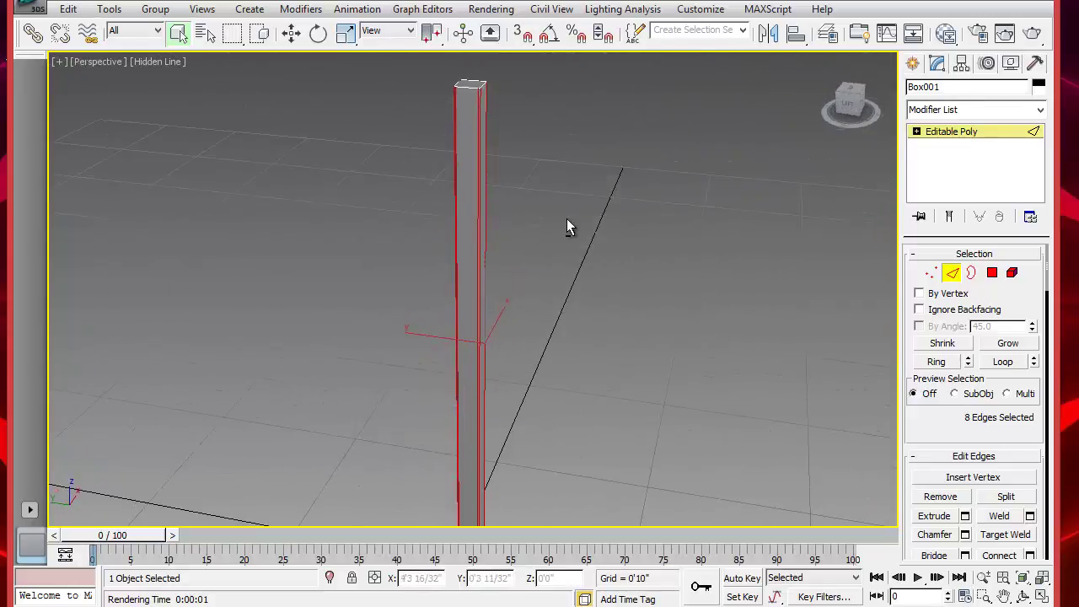
scroll(569, 228, "down", 1)
scroll(552, 244, "up", 3)
scroll(551, 261, "down", 3)
scroll(549, 261, "down", 1)
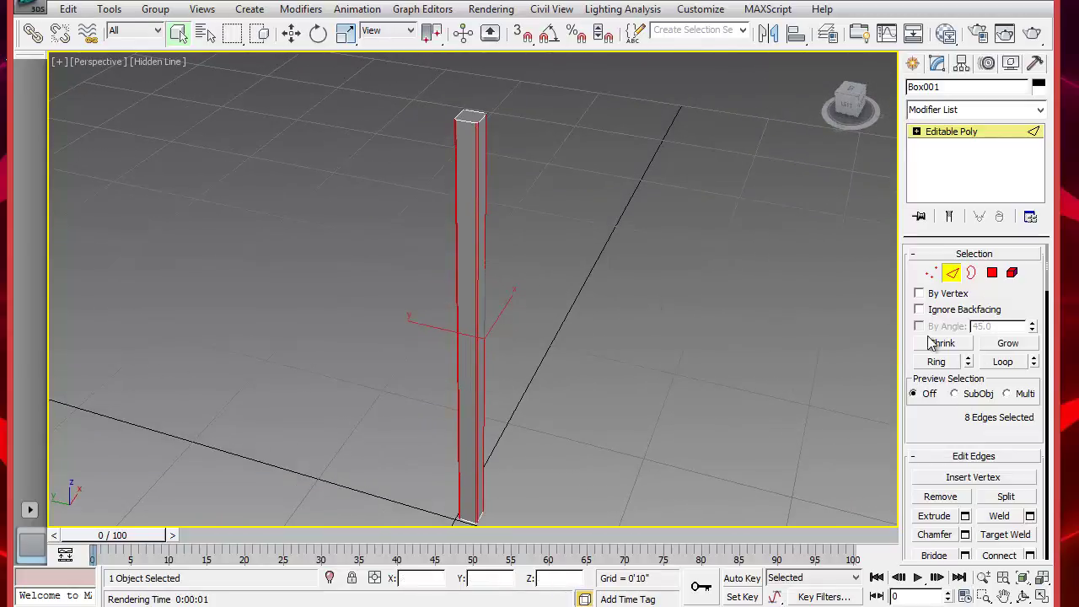
left_click(1030, 556)
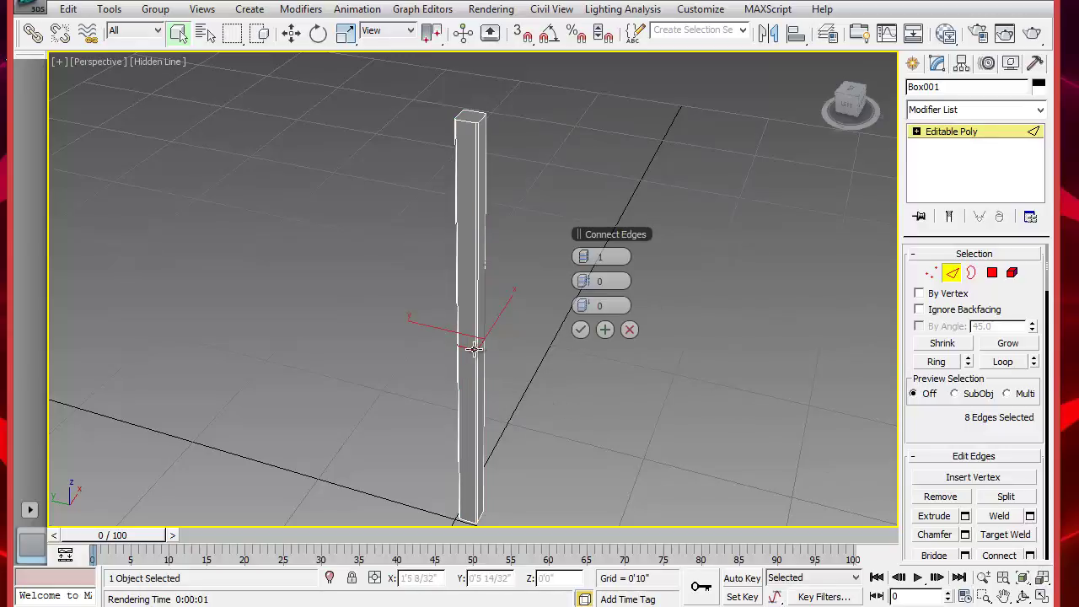
middle_click_drag(527, 374, 525, 346)
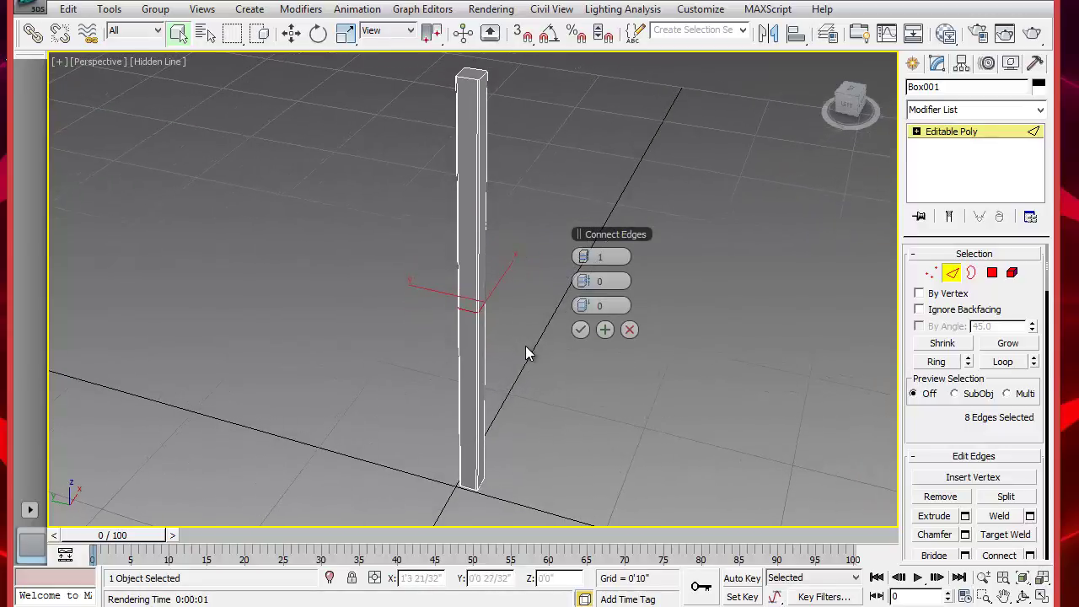
left_click(590, 257)
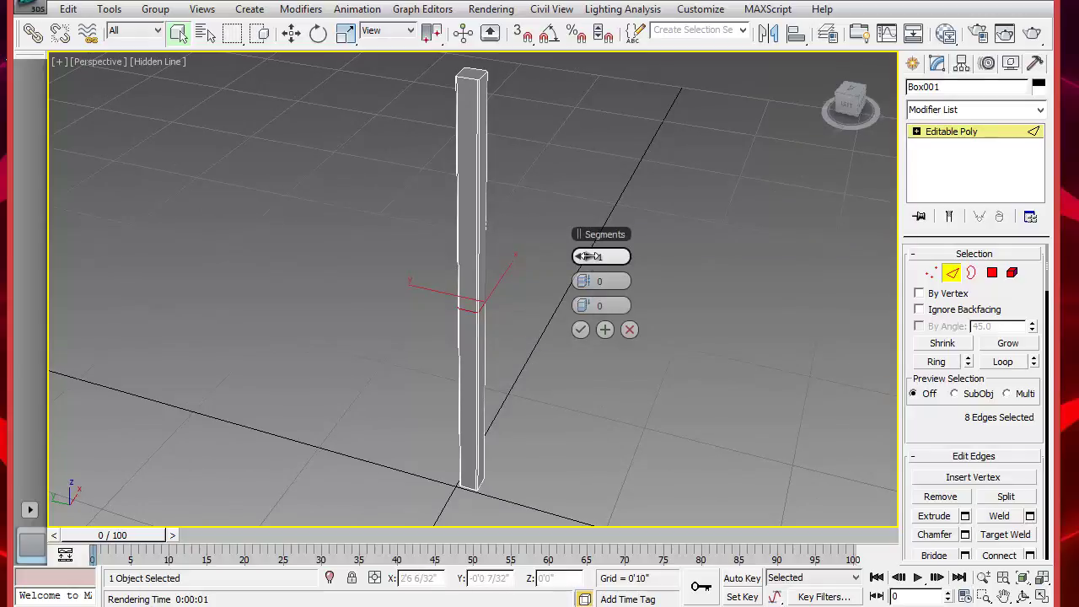
left_click(581, 330)
Step: Move the upper ring of vertices straight up towards the leg's top end in the front view
key("1")
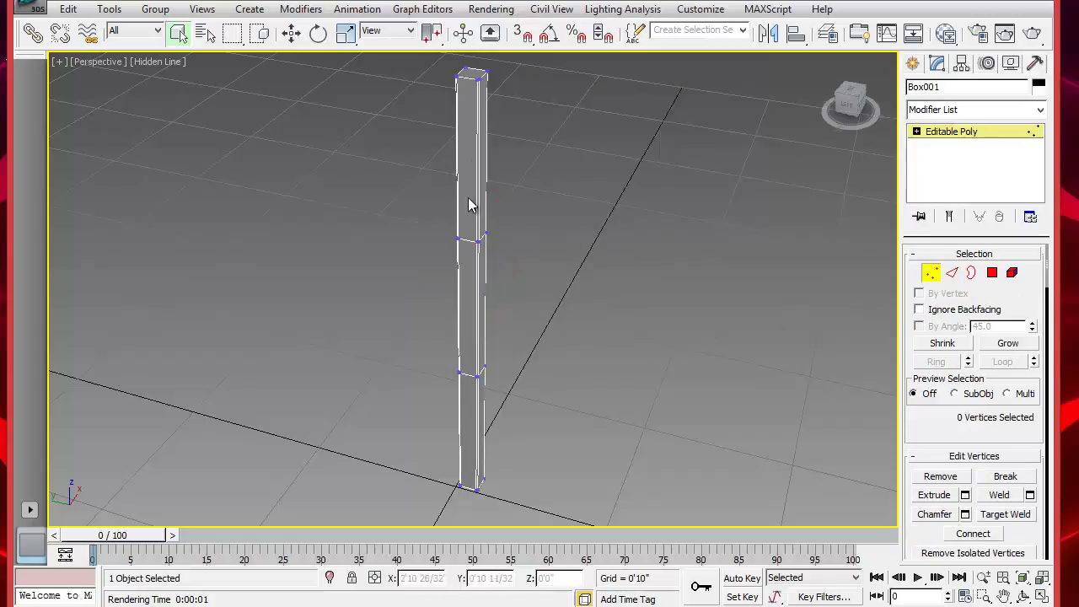
left_click_drag(408, 200, 512, 266)
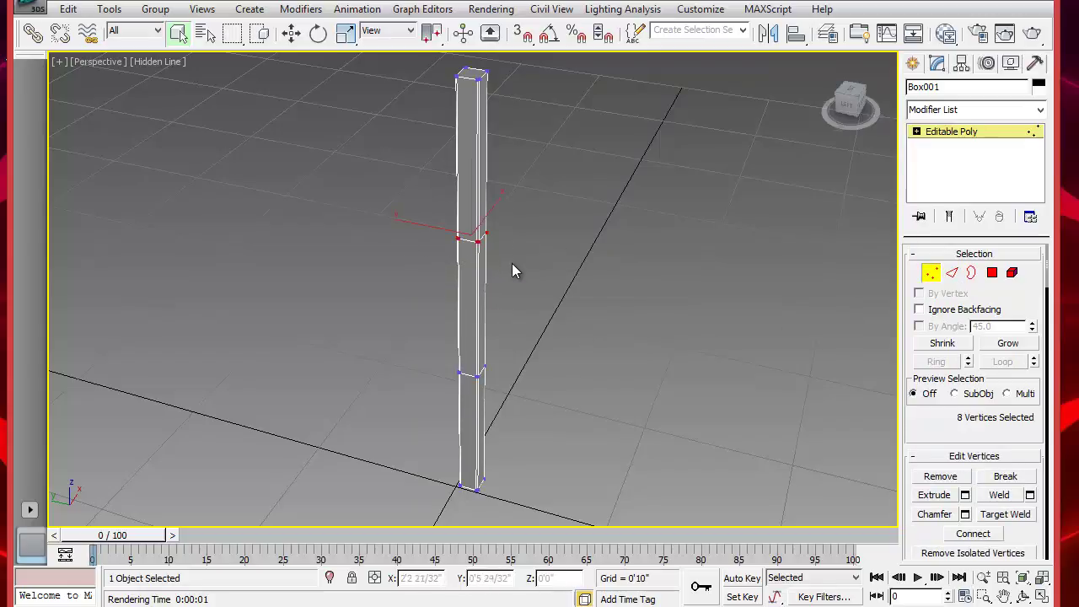
key("f")
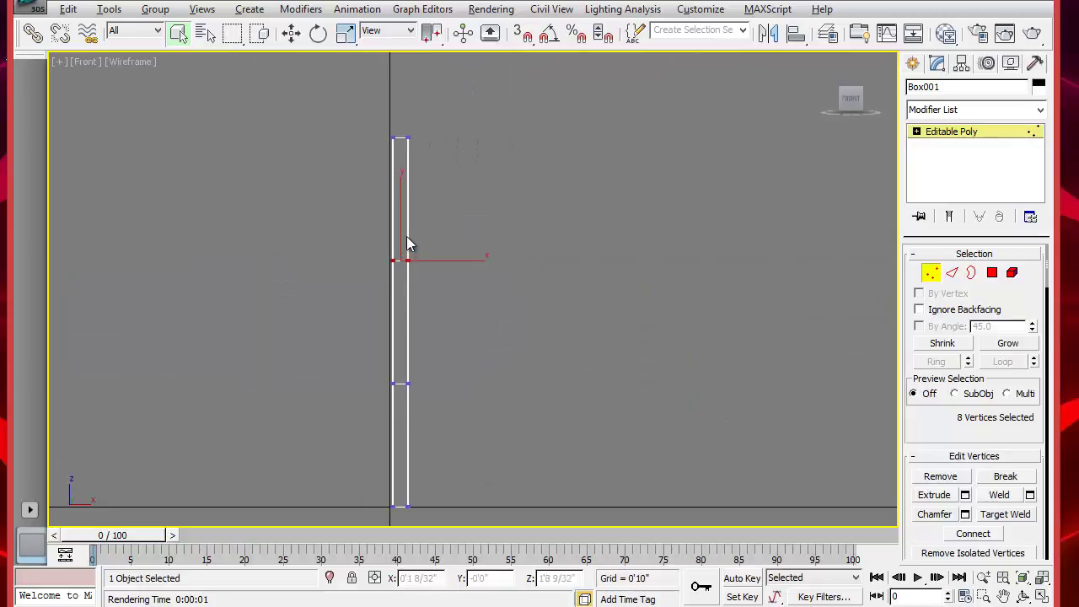
right_click(456, 201)
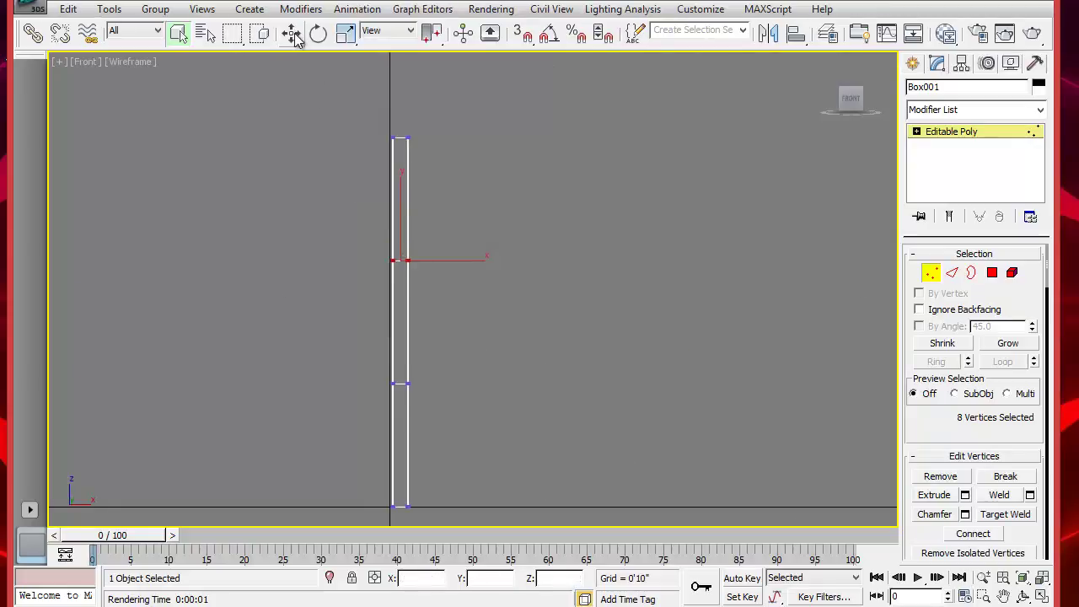
left_click(291, 32)
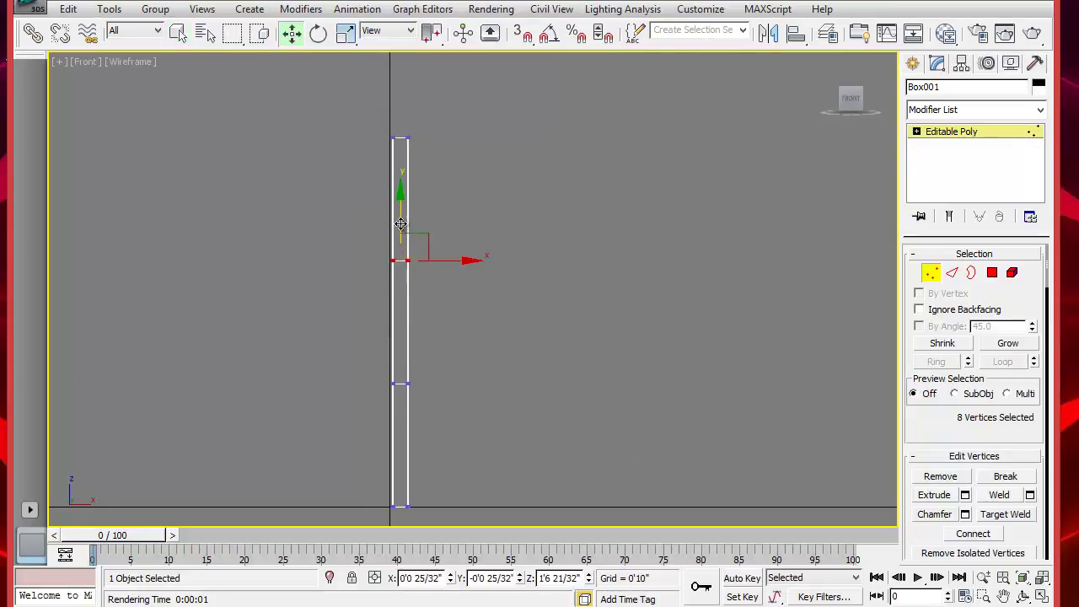
left_click_drag(401, 221, 408, 161)
Step: Move the lower ring of vertices straight up until it sits just beneath the upper ring
left_click_drag(420, 389, 460, 396)
left_click_drag(400, 341, 418, 170)
scroll(452, 255, "up", 2)
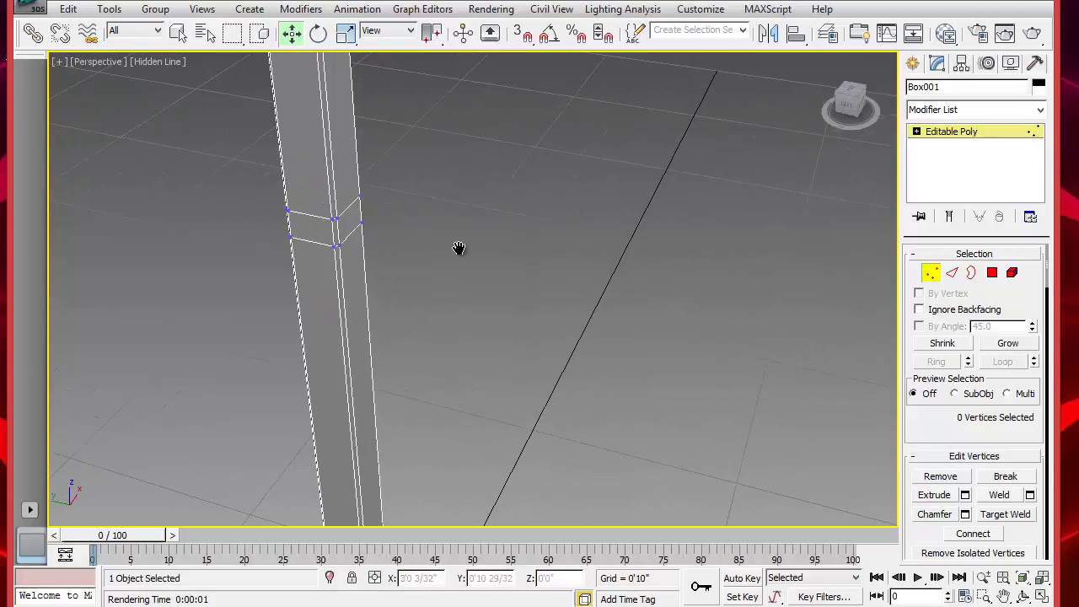
middle_click_drag(464, 257, 414, 345)
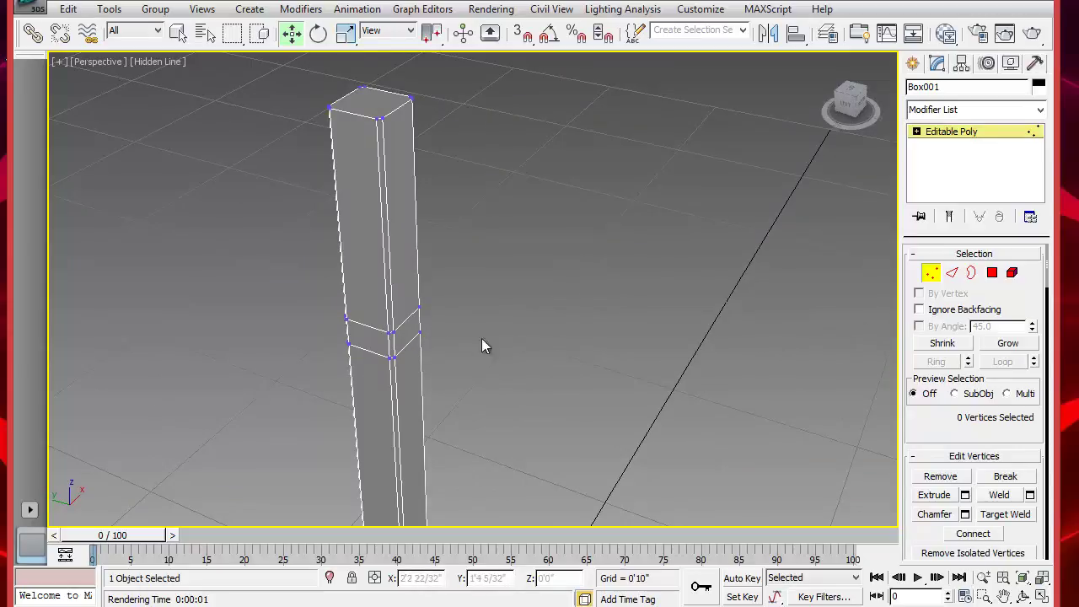
Step: Connect the two short horizontal edges on one leg face with two vertical segments, pinched apart towards the face's sides
key("2")
left_click(407, 322)
left_click(407, 344, "ctrl")
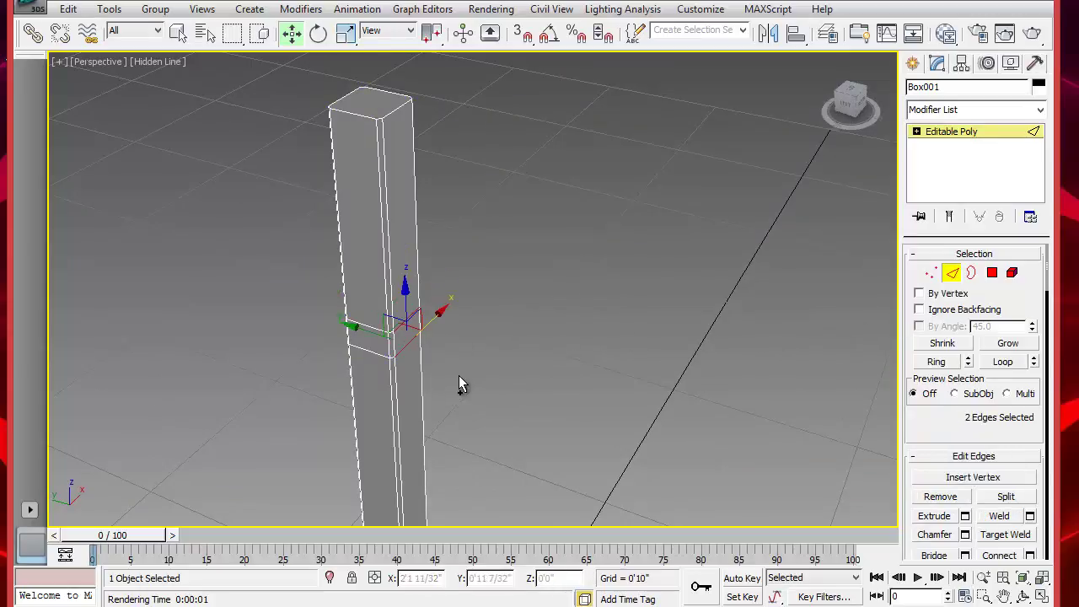
left_click(1031, 555)
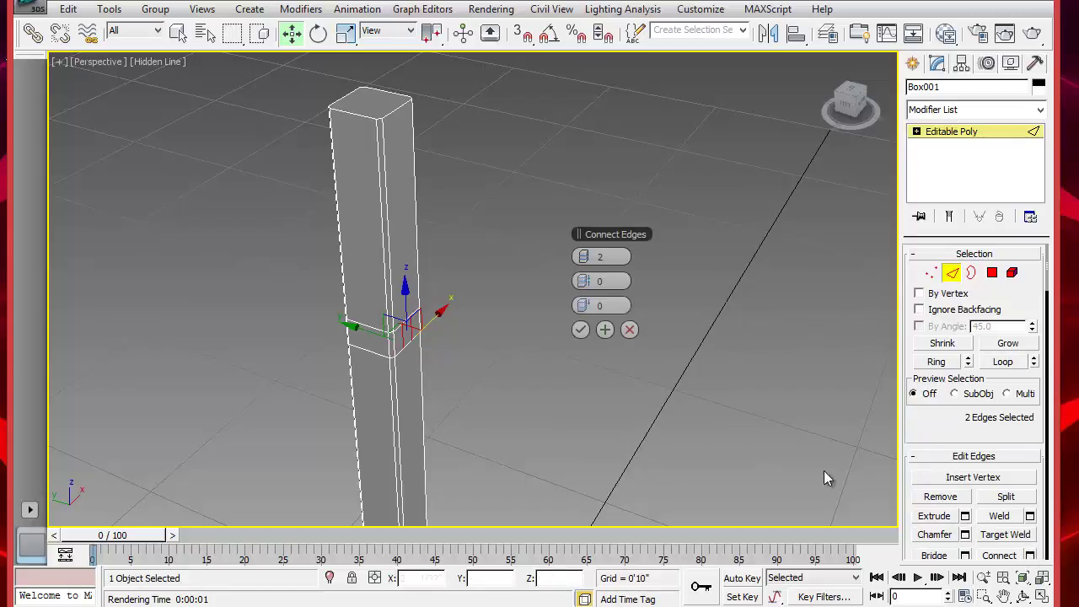
left_click_drag(591, 281, 784, 270)
left_click(579, 330)
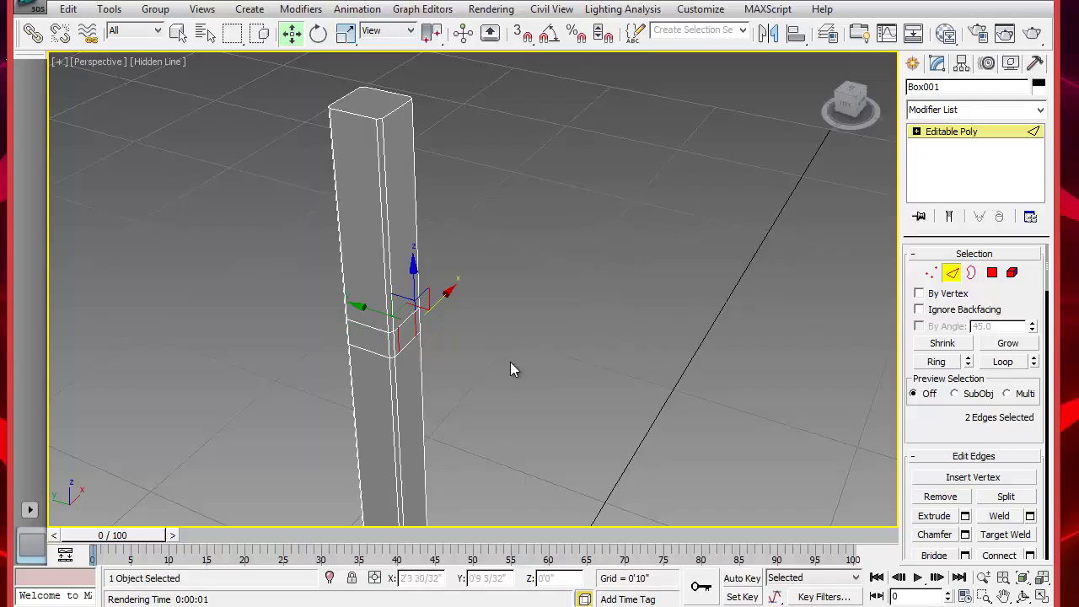
Step: Chamfer the four corner vertices of the small central panel between the leg's horizontal rings by 2/32 inch
scroll(513, 363, "up", 5)
middle_click_drag(447, 359, 477, 246)
left_click(931, 272)
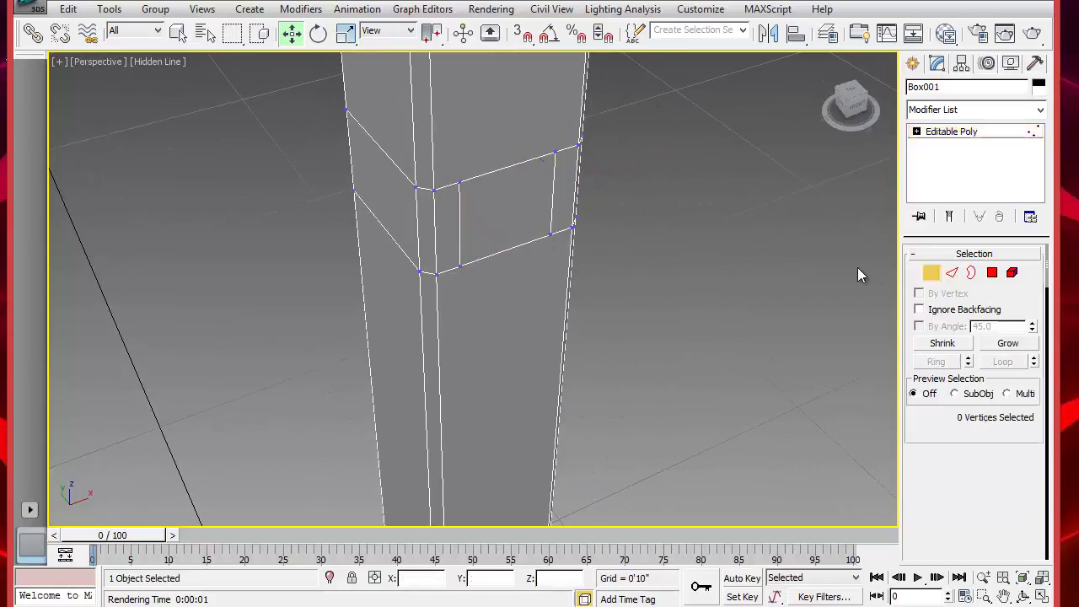
left_click(460, 182)
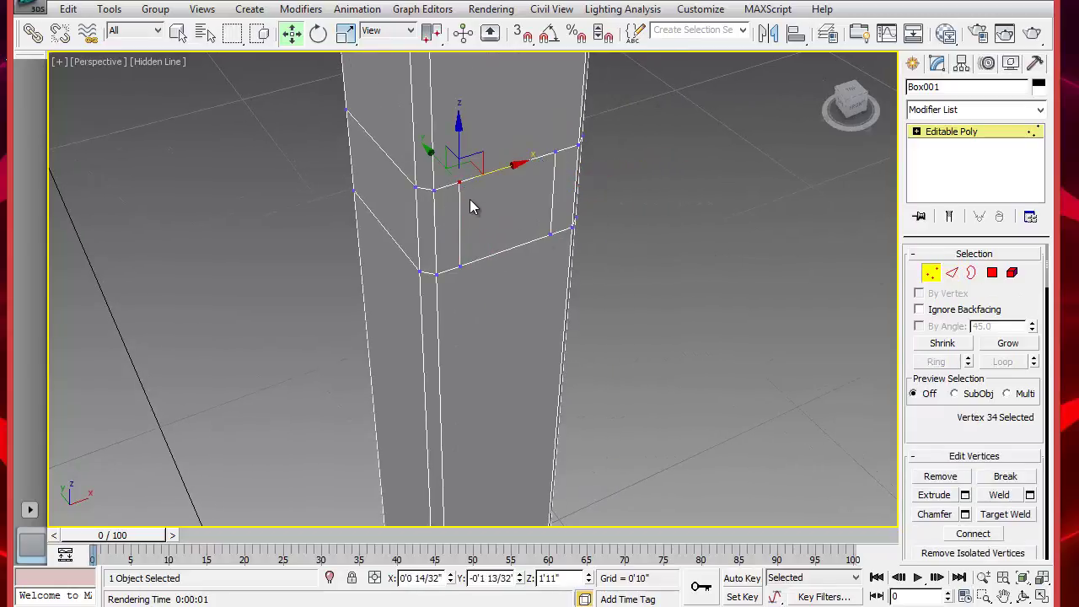
left_click(578, 145, "ctrl")
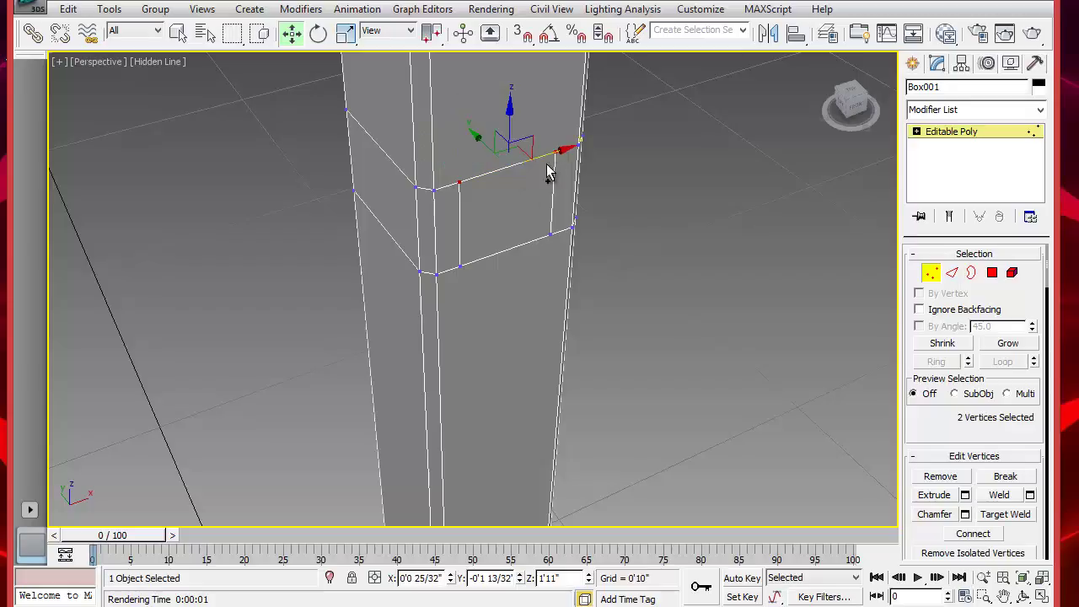
left_click(460, 266, "ctrl")
left_click(550, 234, "ctrl")
left_click(966, 514)
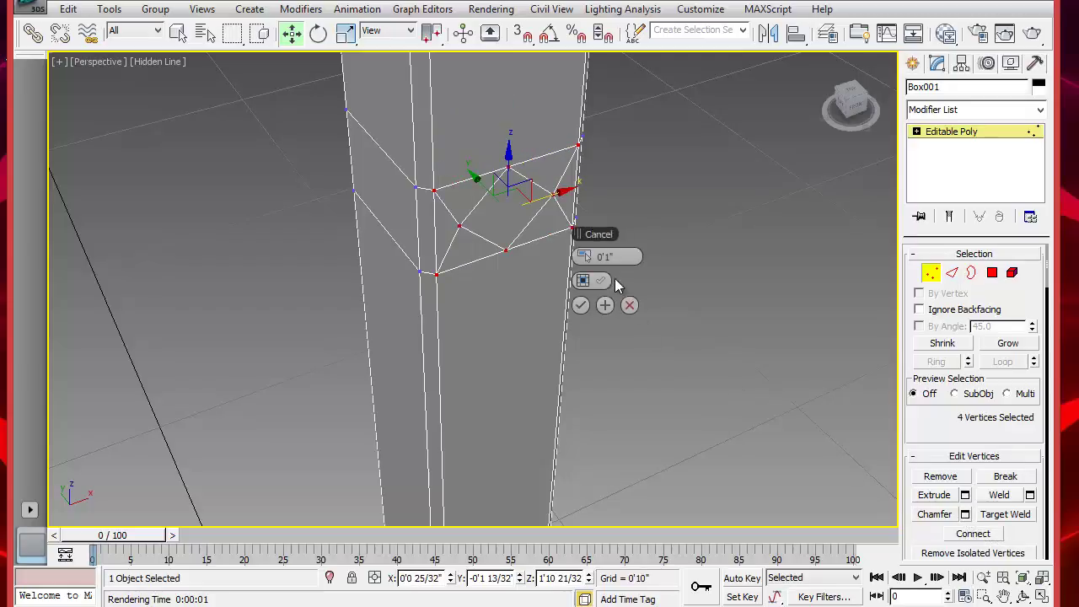
left_click_drag(581, 262, 579, 263)
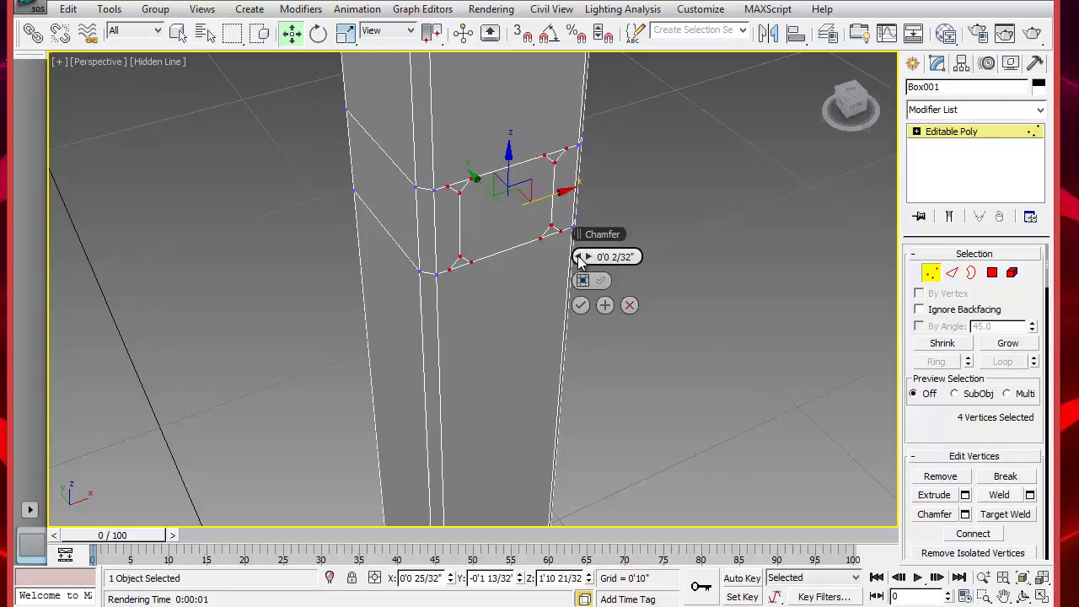
left_click(580, 307)
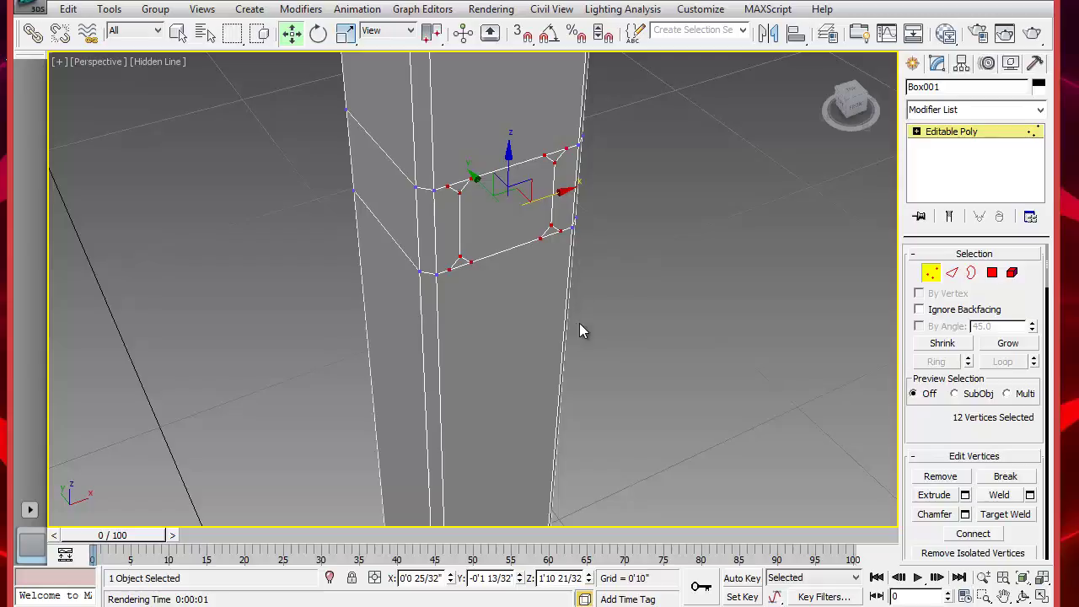
Step: Extrude the chamfer-cornered polygon on the leg face 7 inches to form the side rail
left_click(993, 273)
left_click(518, 211)
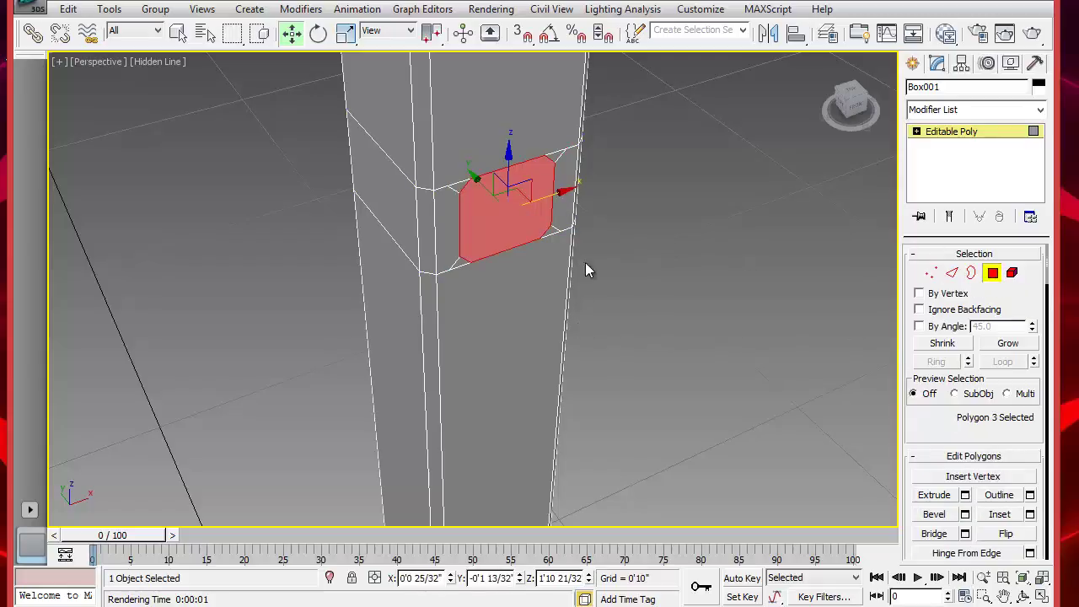
scroll(613, 271, "down", 10)
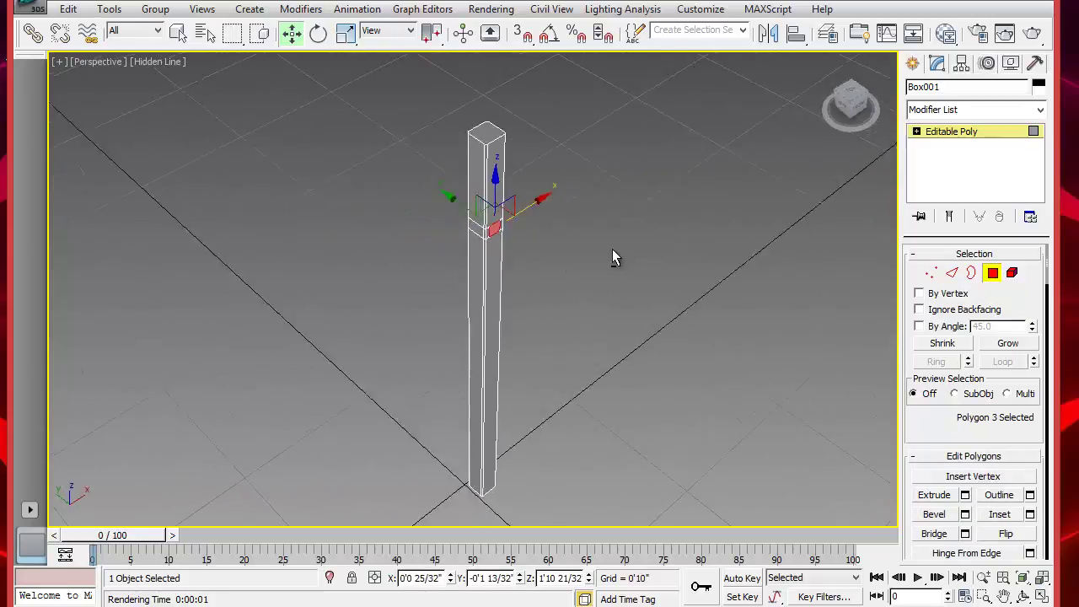
scroll(614, 251, "up", 2)
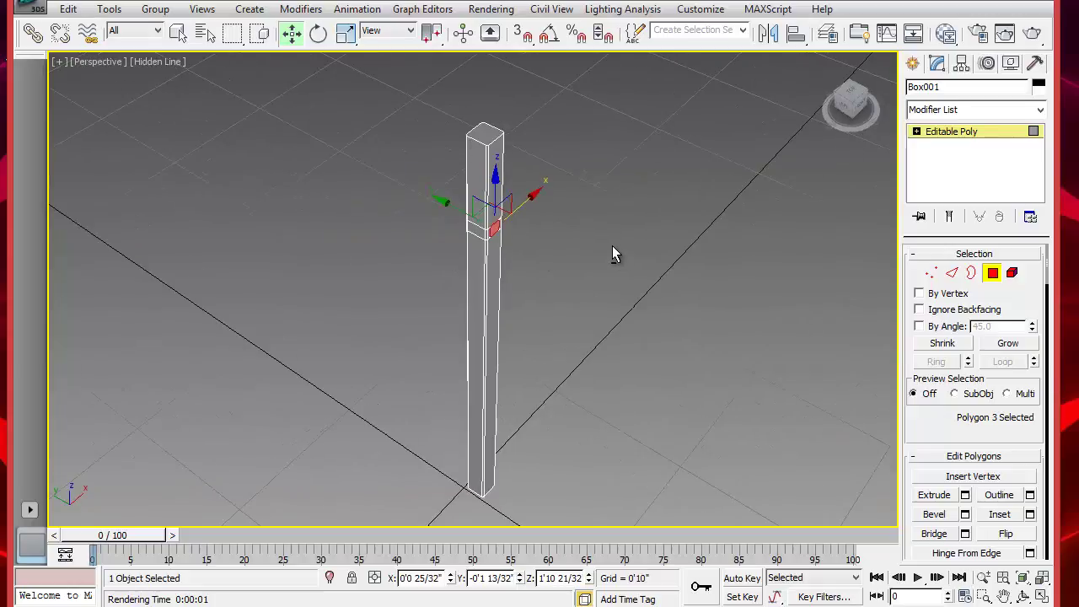
left_click(966, 495)
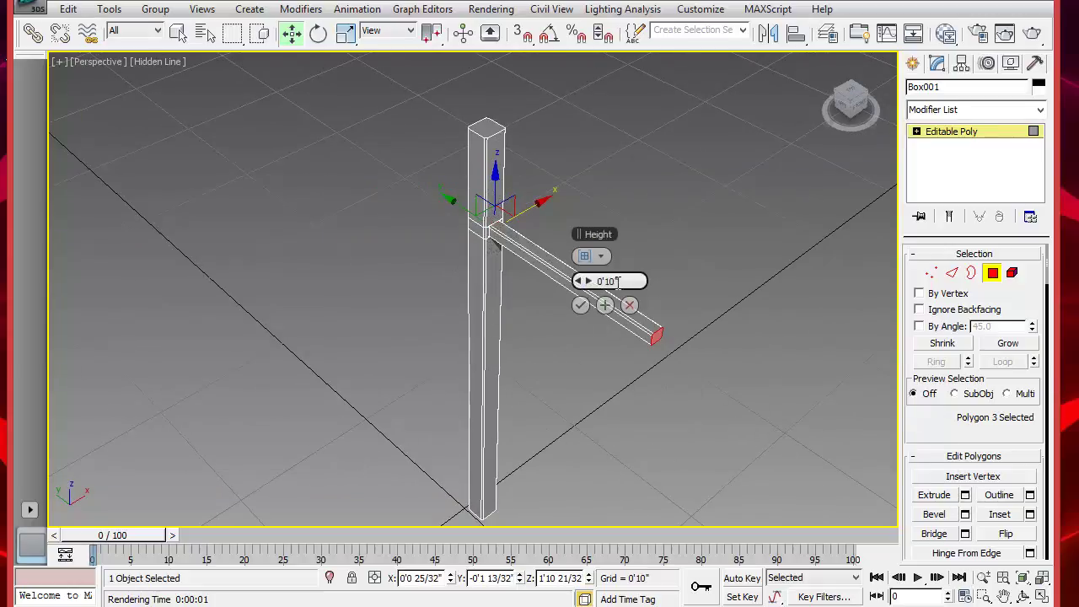
left_click_drag(624, 280, 593, 278)
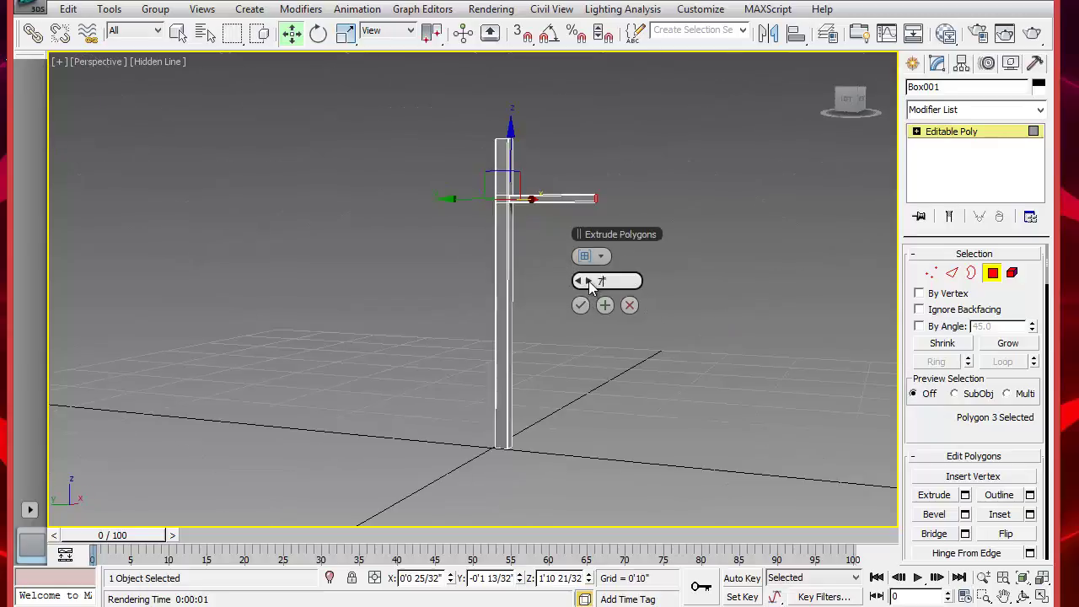
left_click(580, 305)
Step: Connect the top edge and upper ring edge of the leg face adjacent to the rail with two vertical segments and a pinch of 16
scroll(576, 271, "down", 2)
scroll(580, 263, "up", 4)
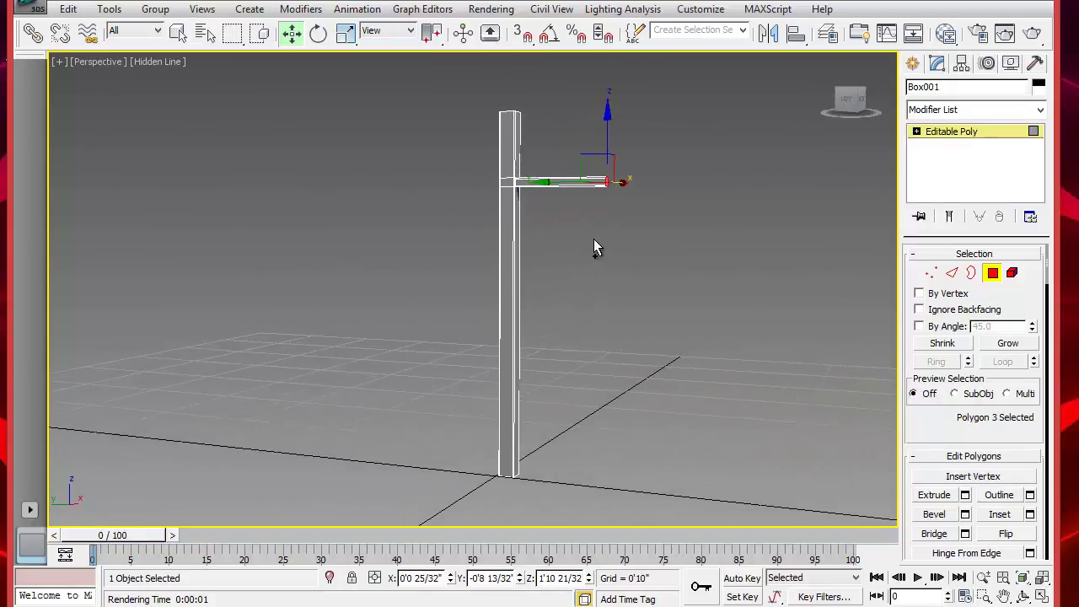
middle_click_drag(594, 239, 345, 331)
left_click(537, 317)
scroll(591, 240, "up", 6)
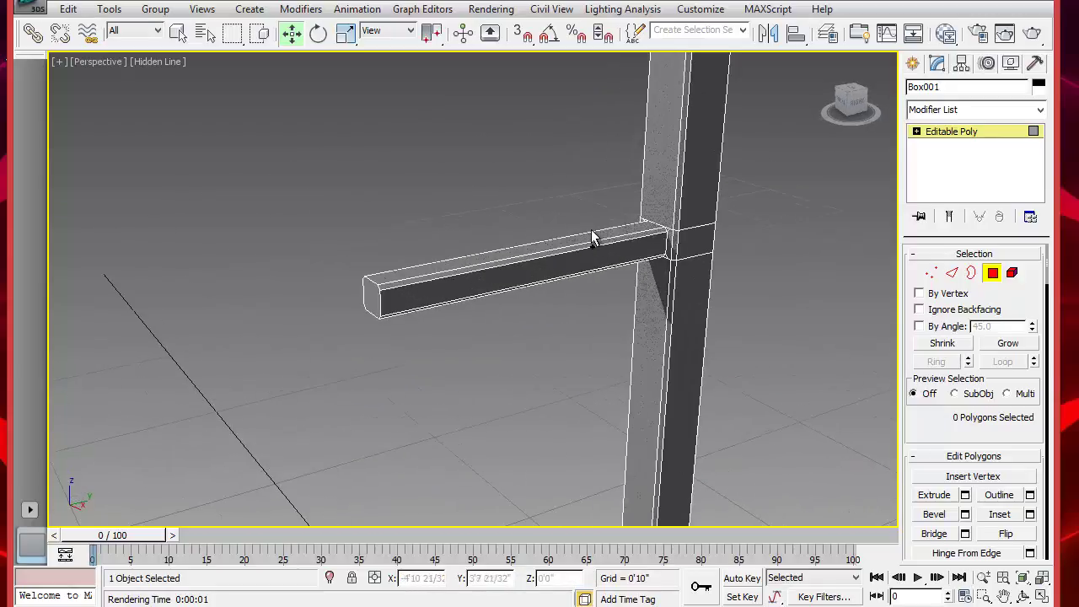
left_click(952, 272)
left_click(510, 326)
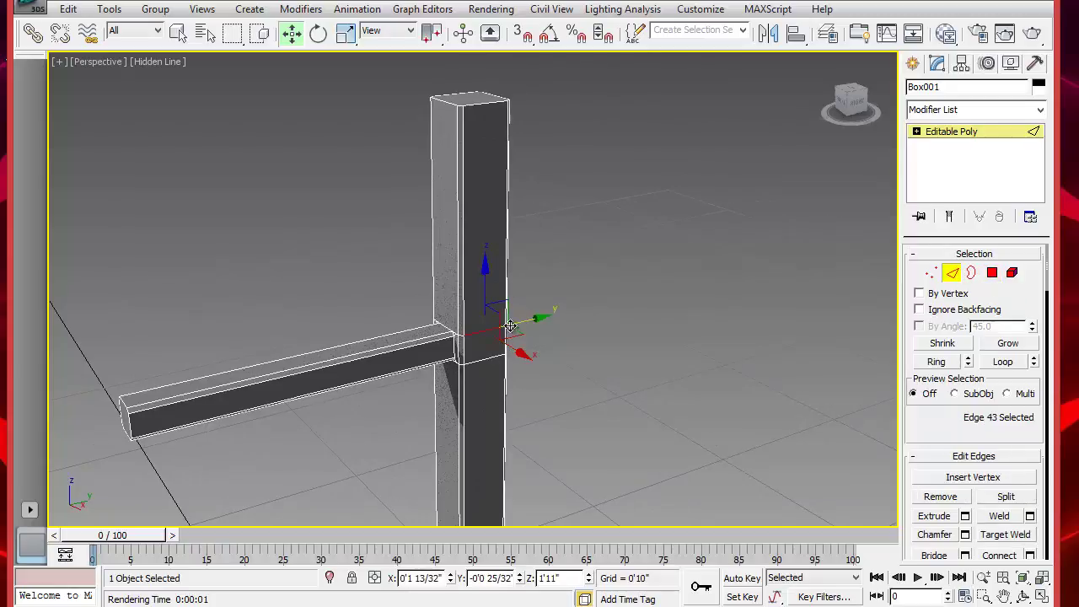
left_click(490, 104, "ctrl")
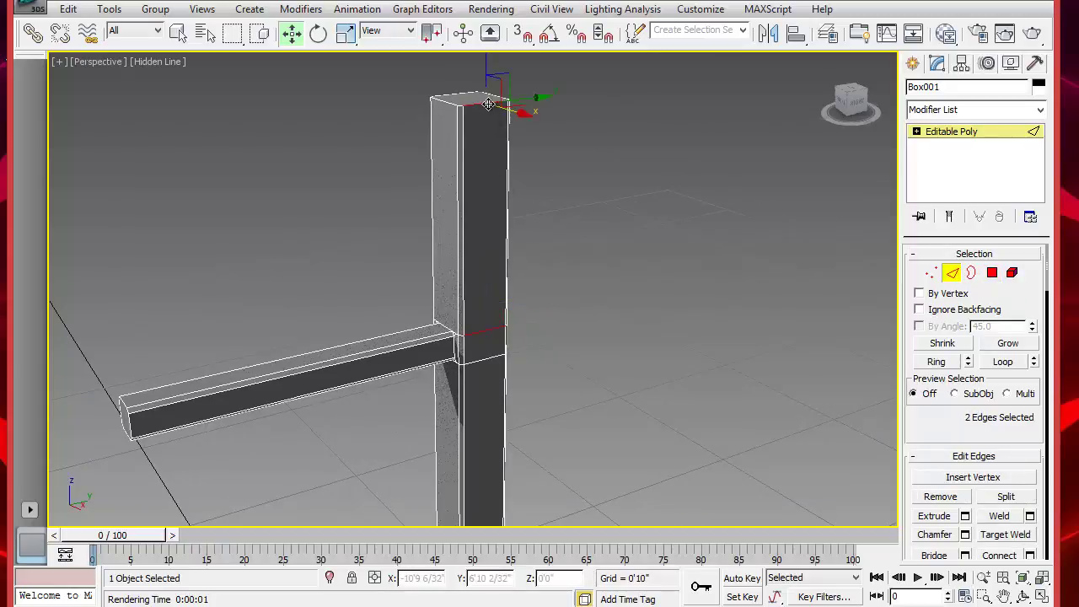
left_click(1031, 555)
left_click(589, 256)
left_click_drag(589, 281, 443, 302)
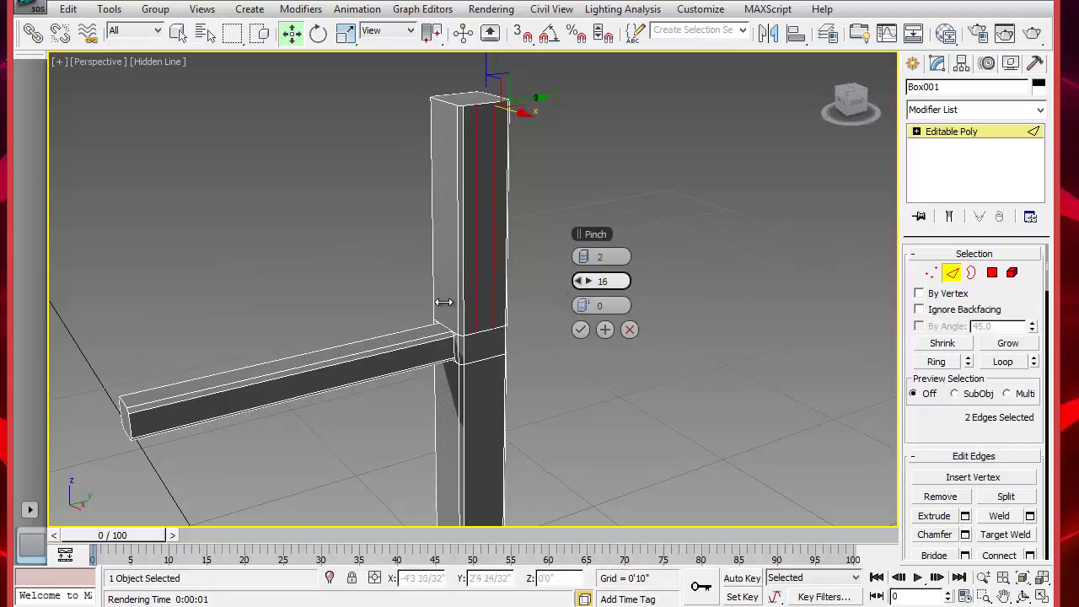
left_click(580, 330)
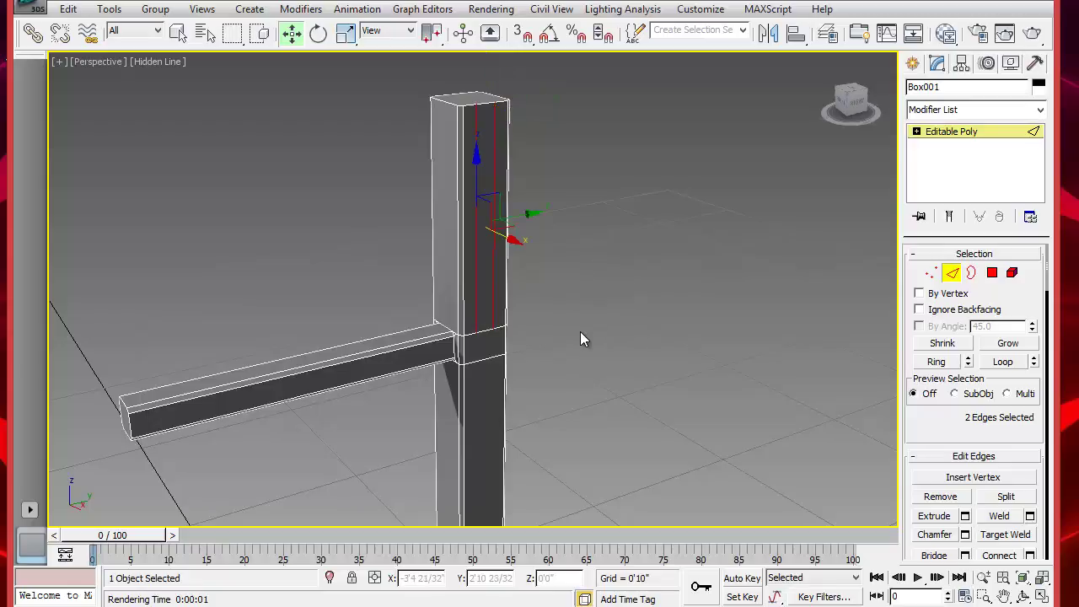
Step: Extrude the narrow central strip on the leg's upper section 6 inches to form a flat panel, and clear the polygon selection
left_click(992, 273)
left_click(486, 276)
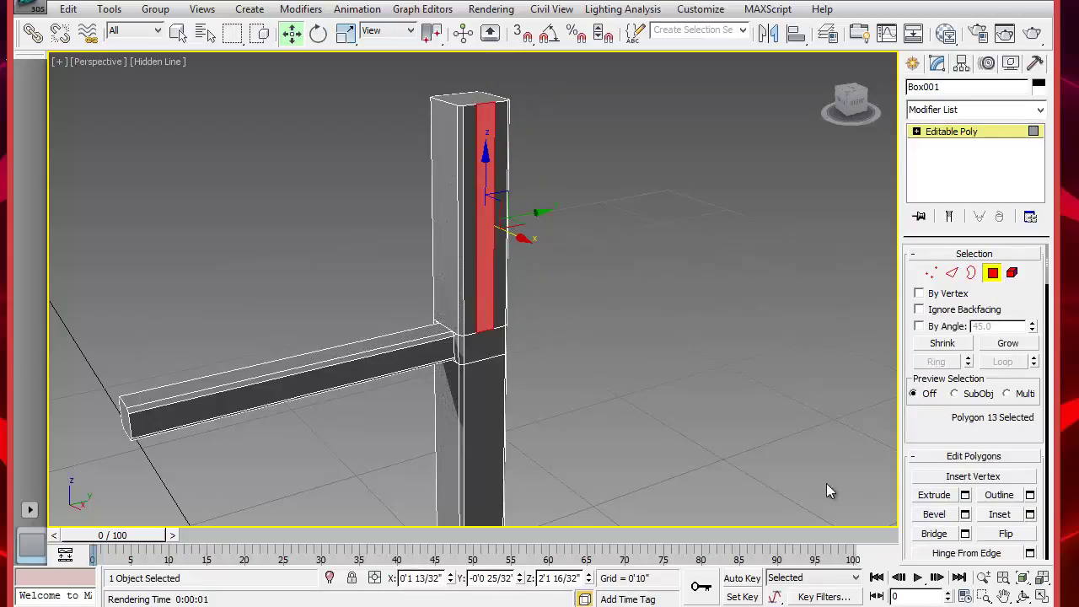
left_click(964, 496)
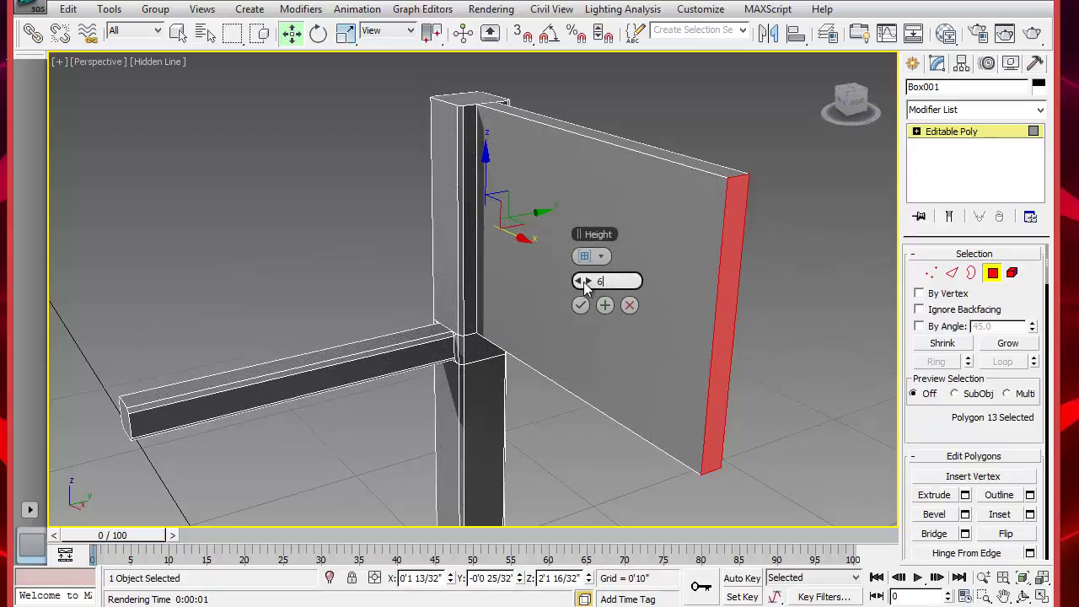
type("6")
key("Return")
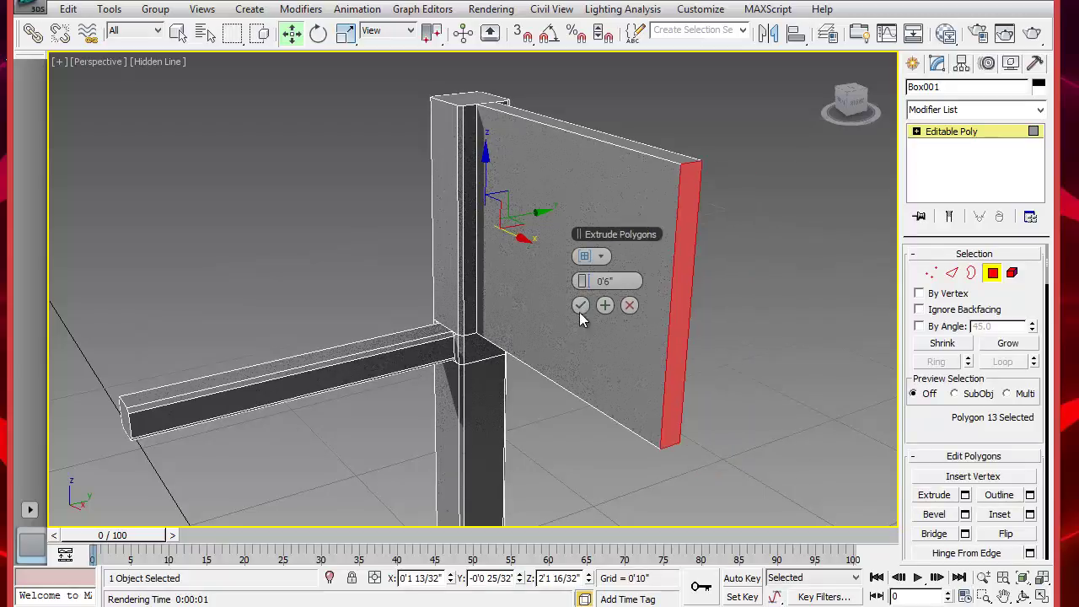
scroll(568, 379, "down", 4)
middle_click_drag(559, 391, 669, 388, "alt")
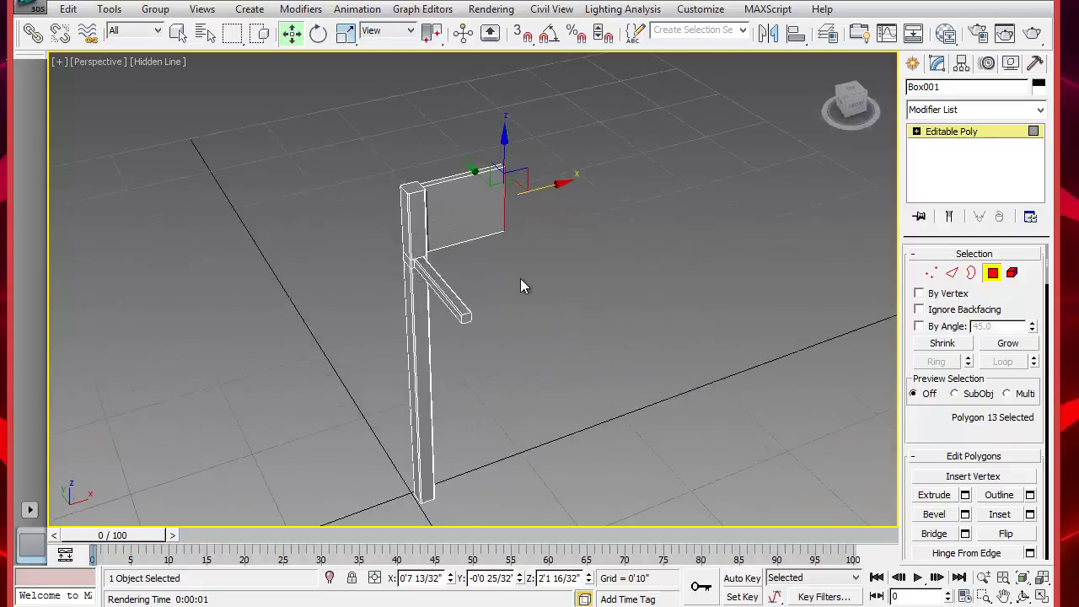
middle_click_drag(521, 286, 540, 285, "alt")
left_click(541, 291)
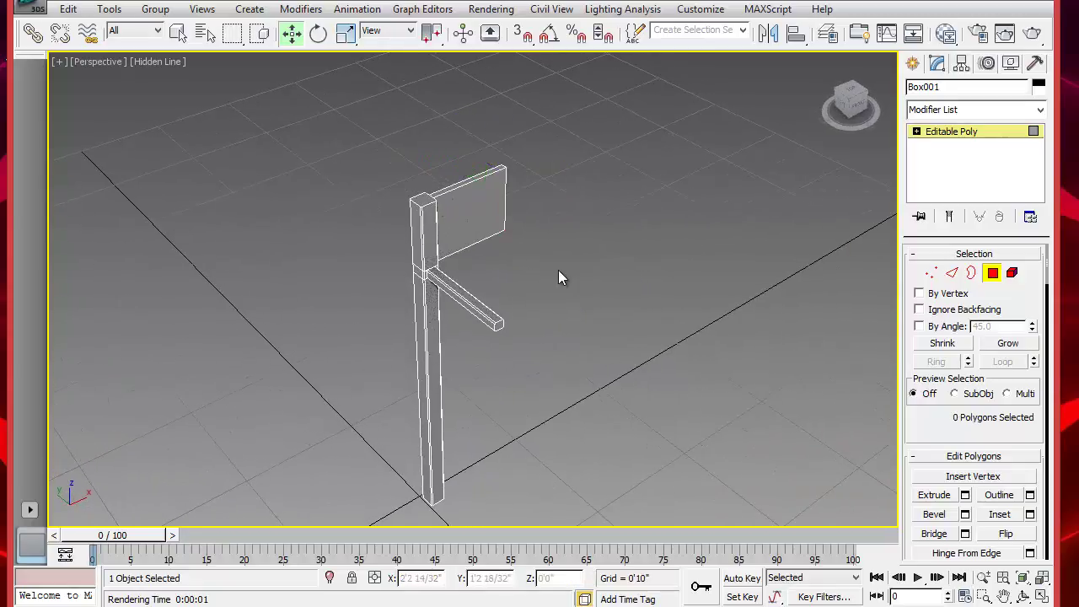
Step: Leave polygon editing and apply a Symmetry modifier to the whole leg object
left_click(995, 275)
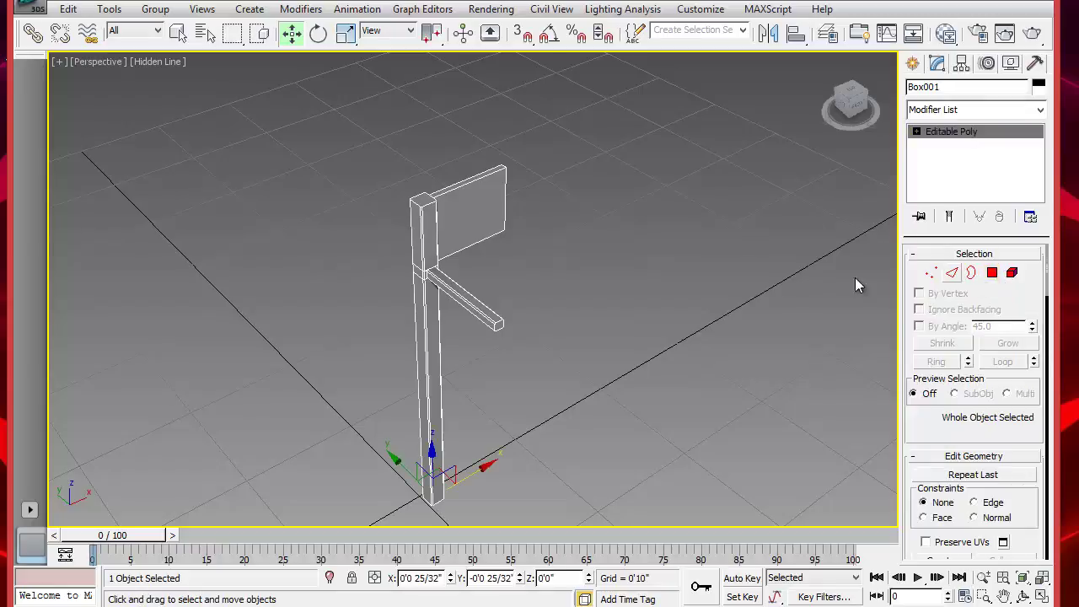
left_click(1042, 110)
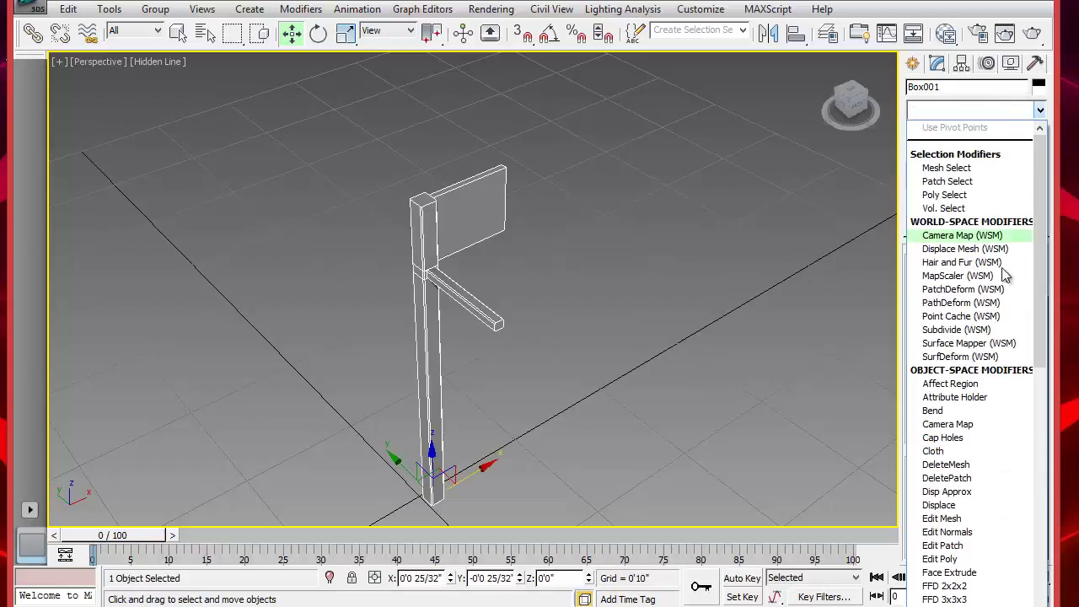
left_click_drag(1046, 355, 1046, 595)
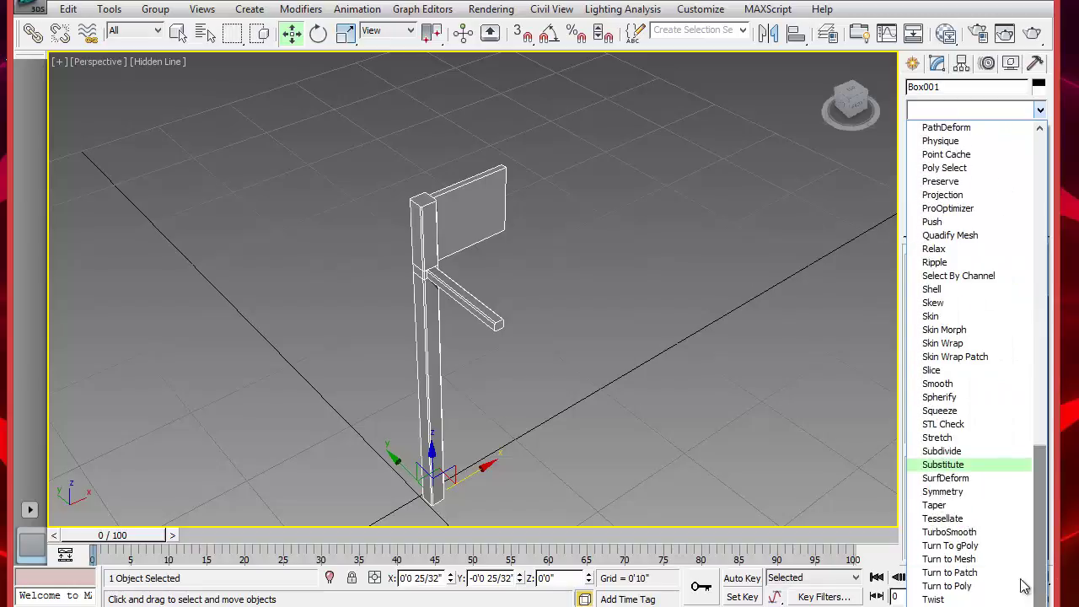
left_click(946, 496)
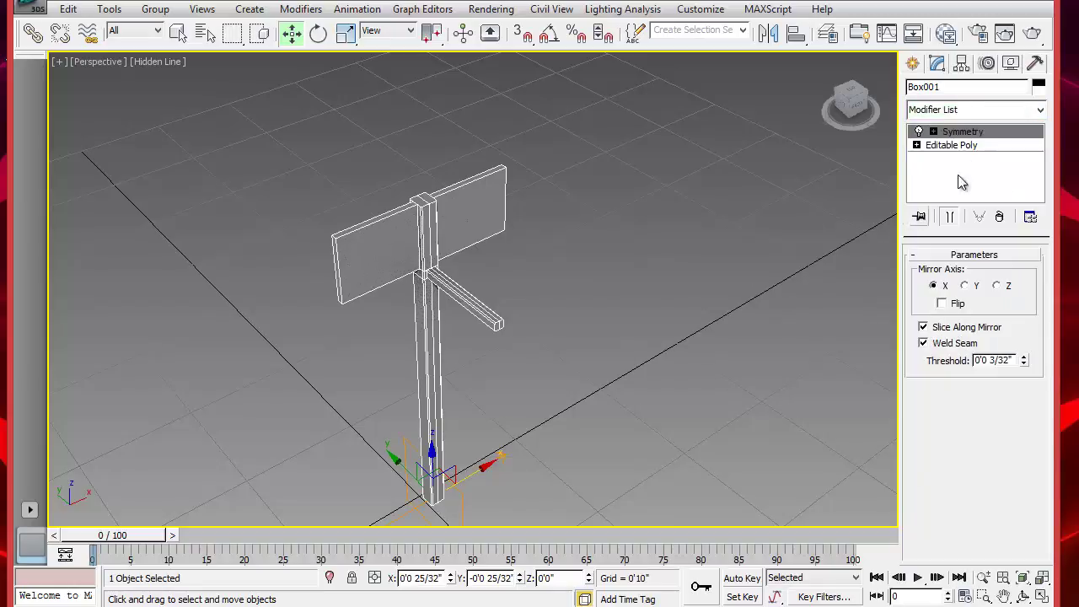
Step: Set the symmetry's mirror axis to Y and move its mirror plane along Y to about -0'8 12/32", at the rail's free end
left_click(933, 132)
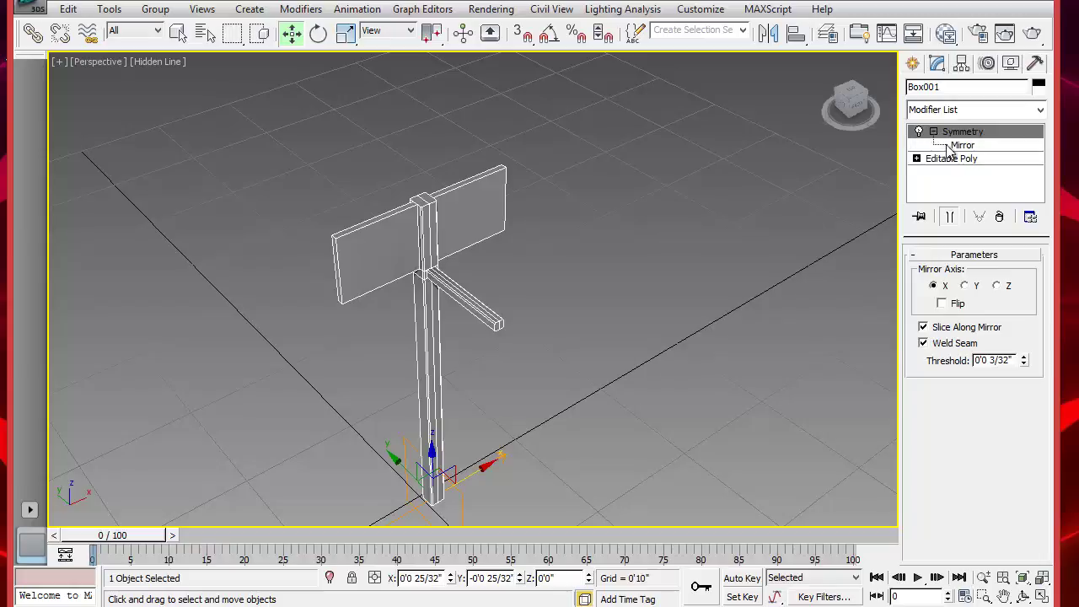
left_click(961, 146)
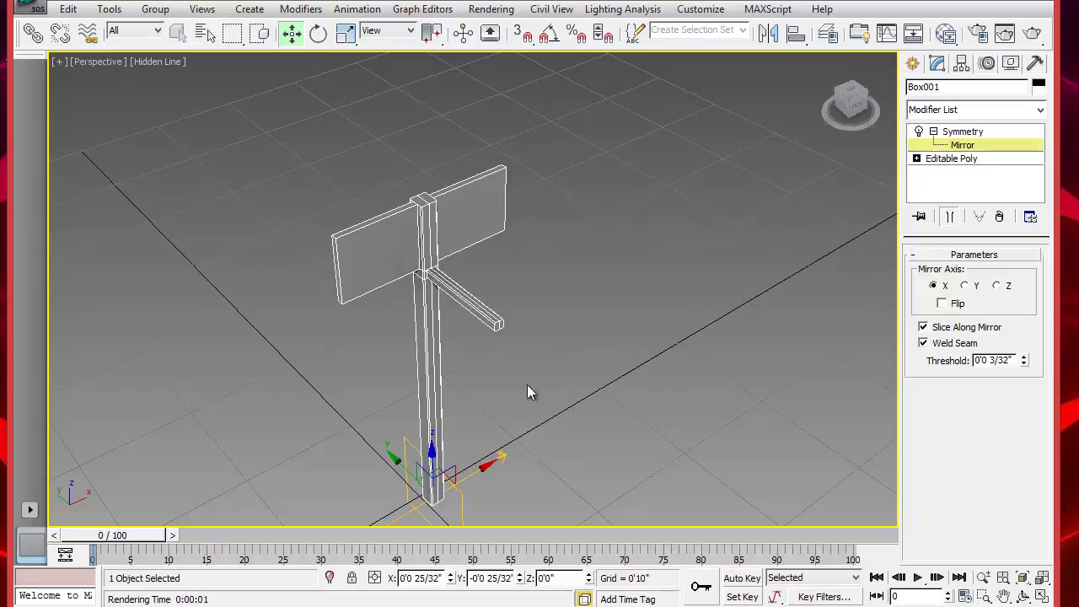
middle_click_drag(519, 392, 513, 337)
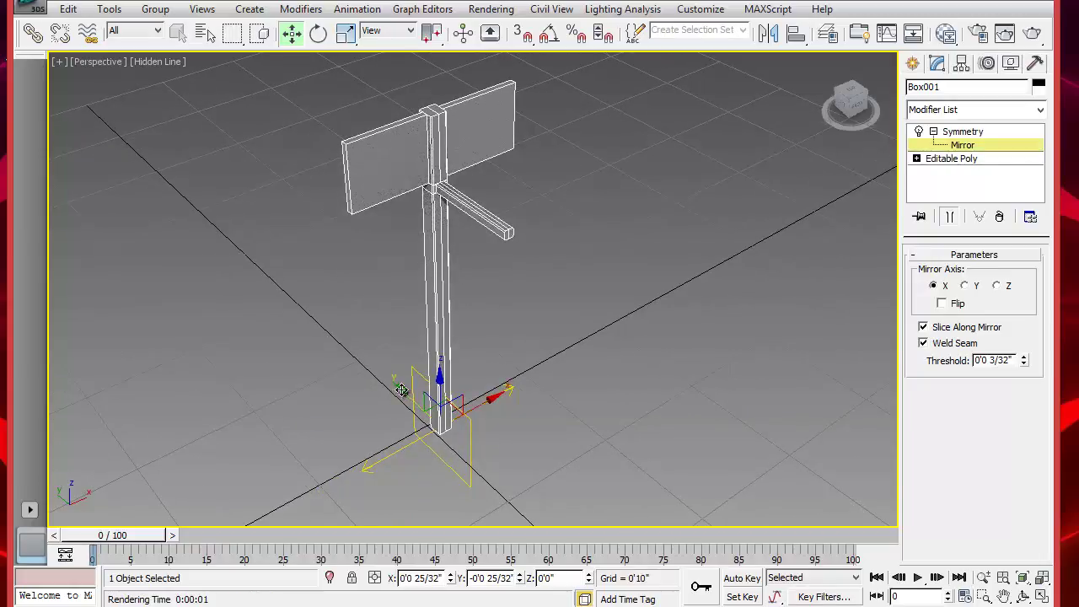
left_click(966, 287)
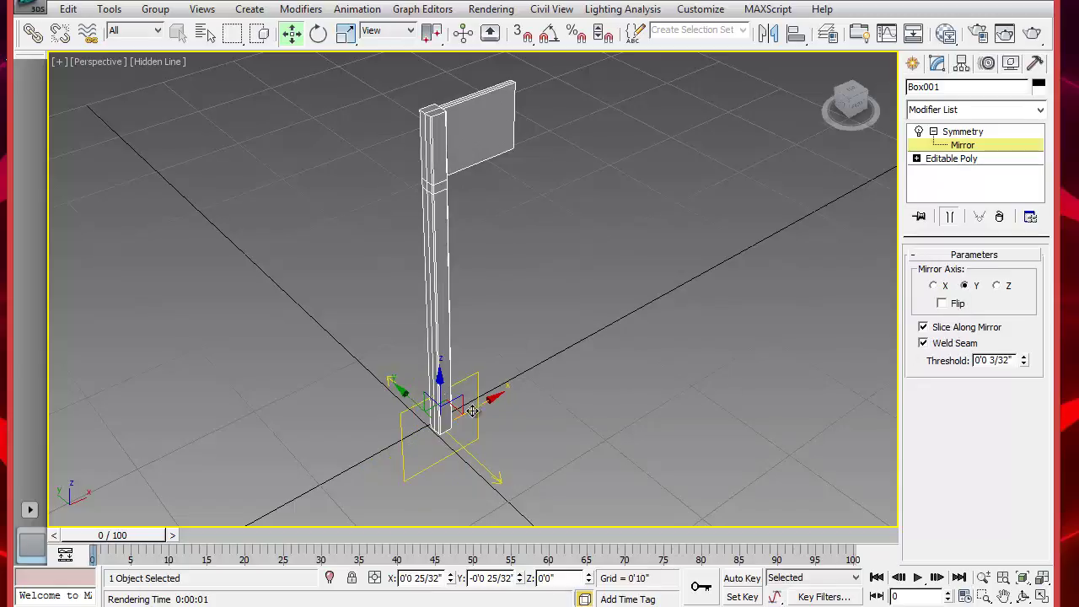
left_click_drag(406, 397, 471, 449)
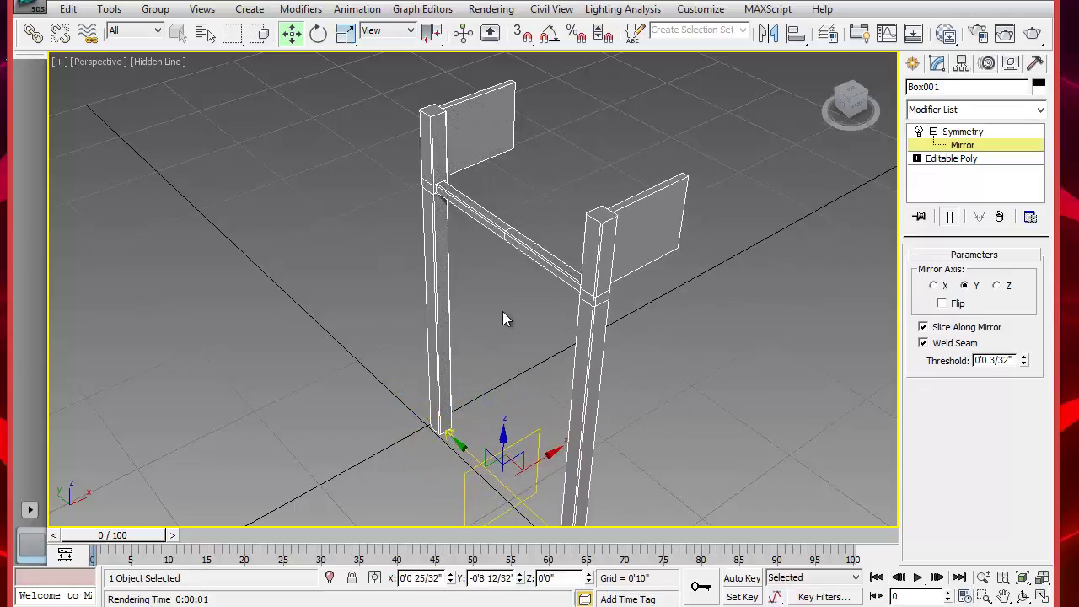
middle_click_drag(502, 311, 546, 290, "alt")
scroll(497, 245, "up", 3)
scroll(497, 241, "up", 2)
scroll(529, 209, "down", 4)
middle_click_drag(529, 210, 552, 264, "alt")
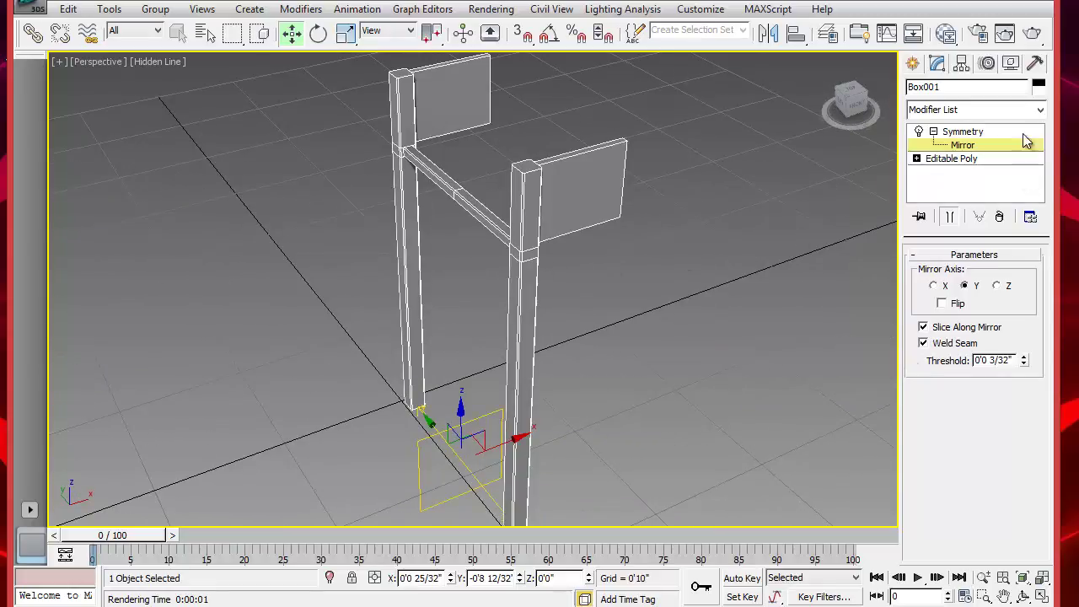
Step: Collapse the whole modifier stack so the mirrored legs and rail become one Editable Poly
right_click(979, 137)
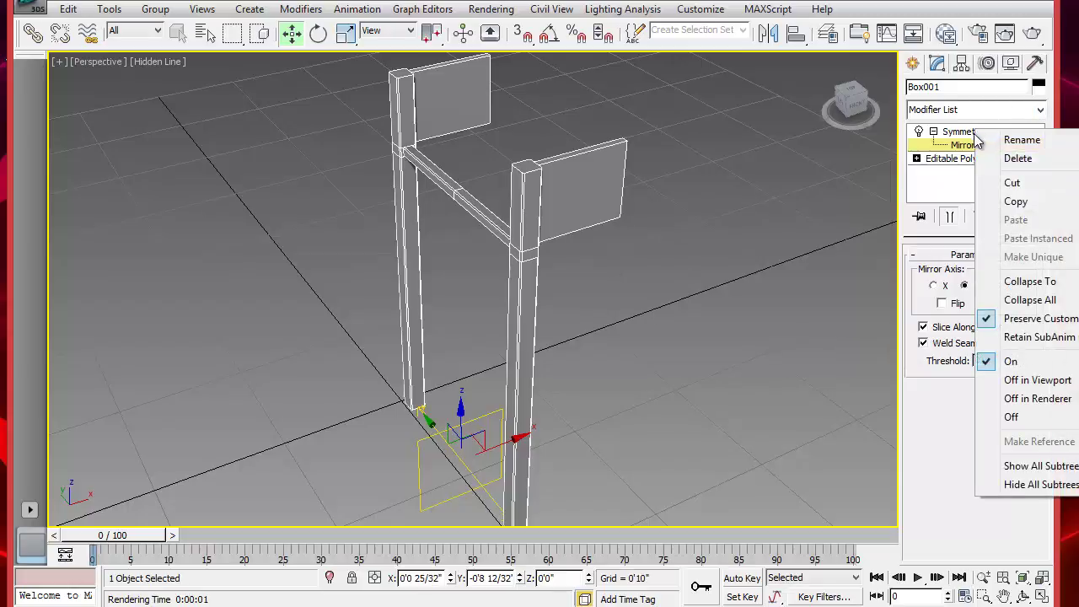
left_click(1048, 305)
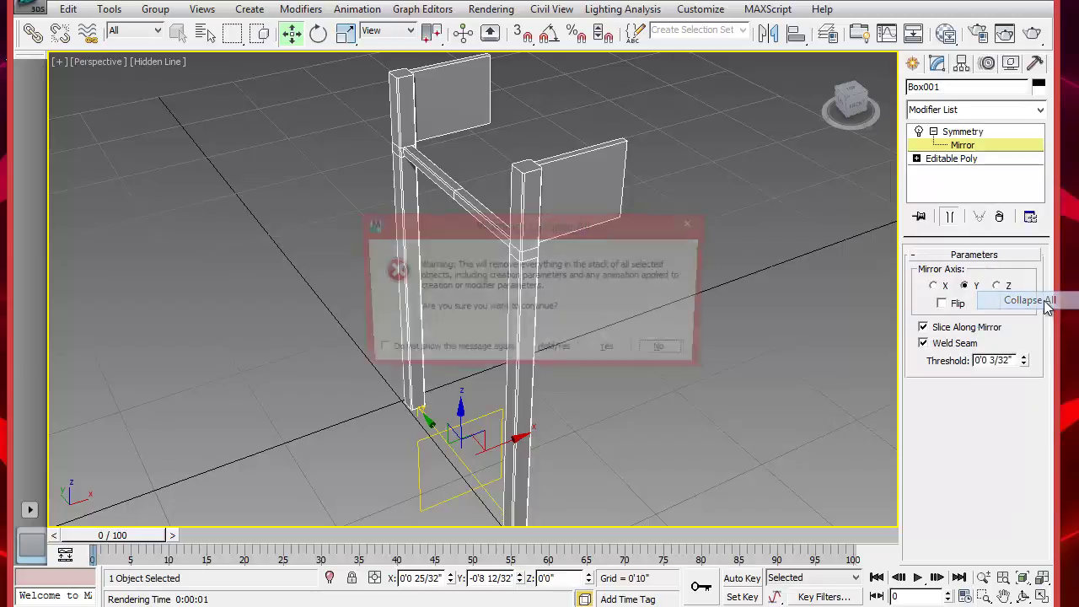
left_click(613, 354)
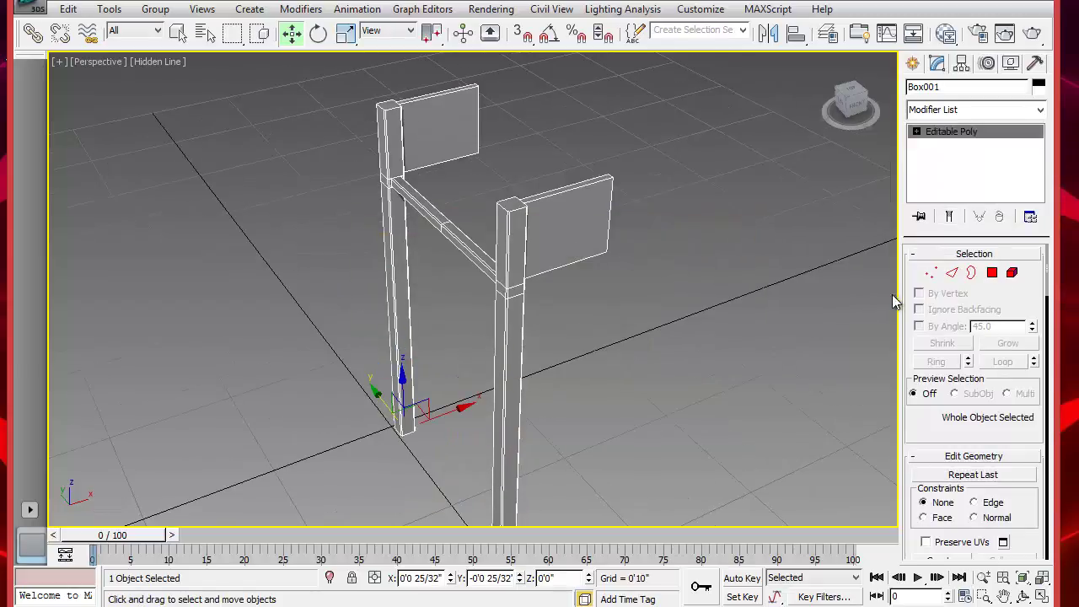
left_click(931, 272)
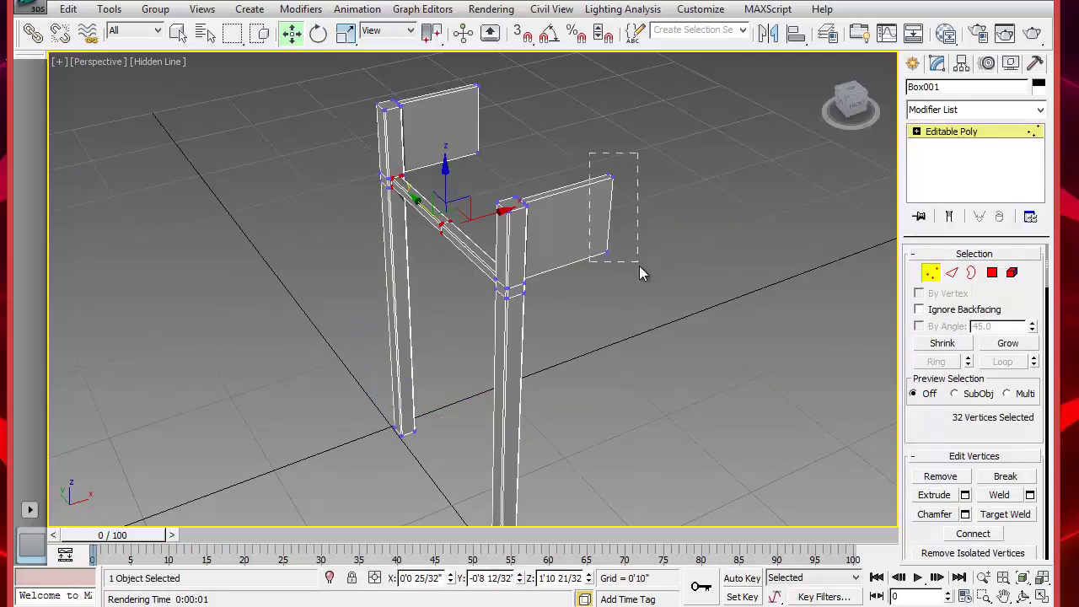
left_click_drag(641, 275, 643, 272)
left_click(676, 241)
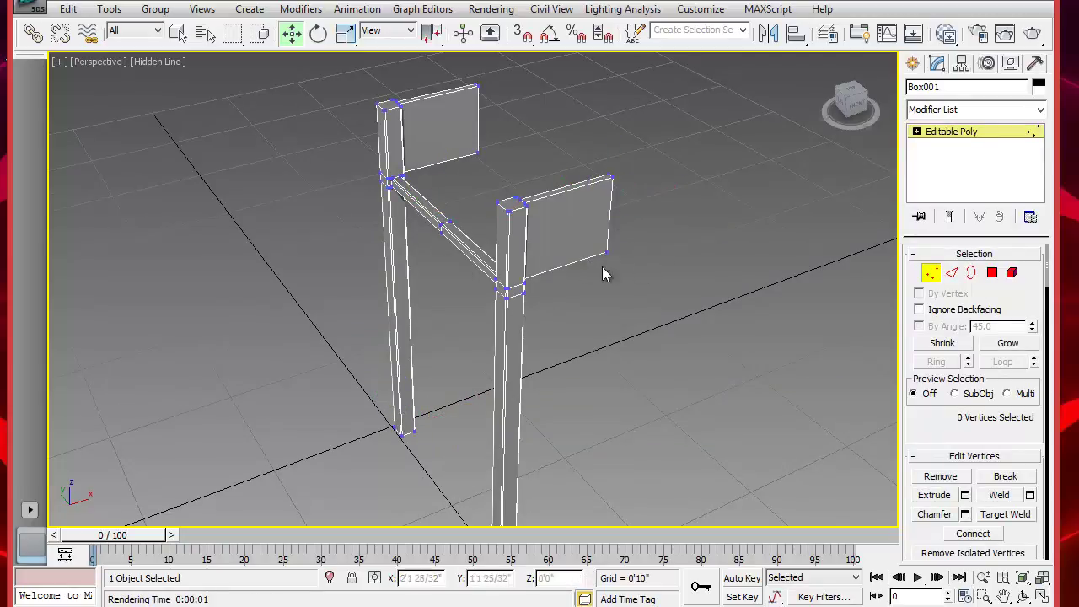
left_click(931, 273)
left_click(740, 273)
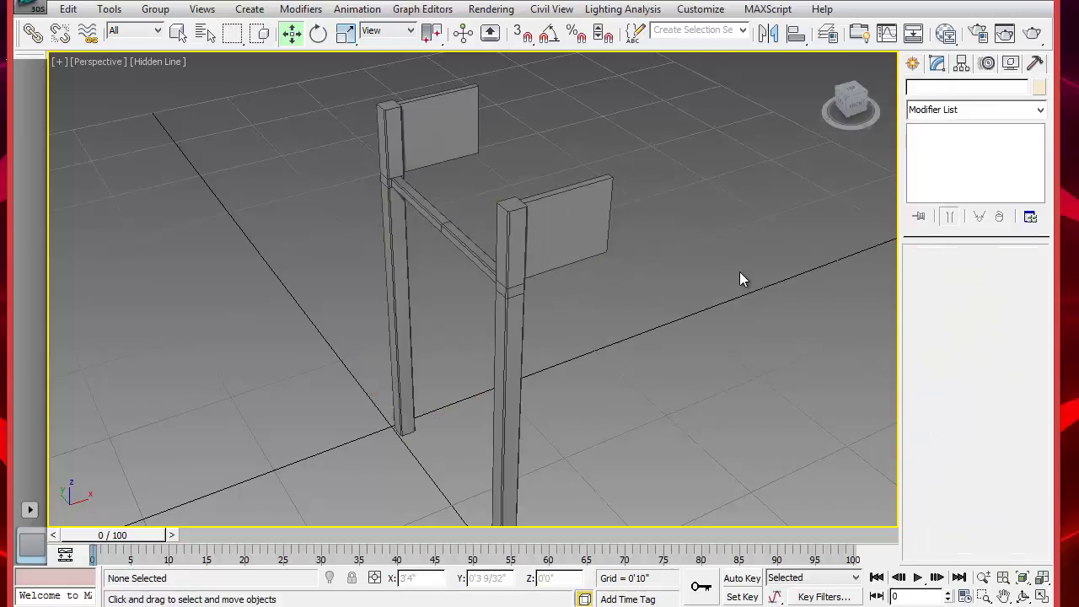
Step: Apply a second Symmetry modifier to the collapsed two-leg frame
left_click(556, 252)
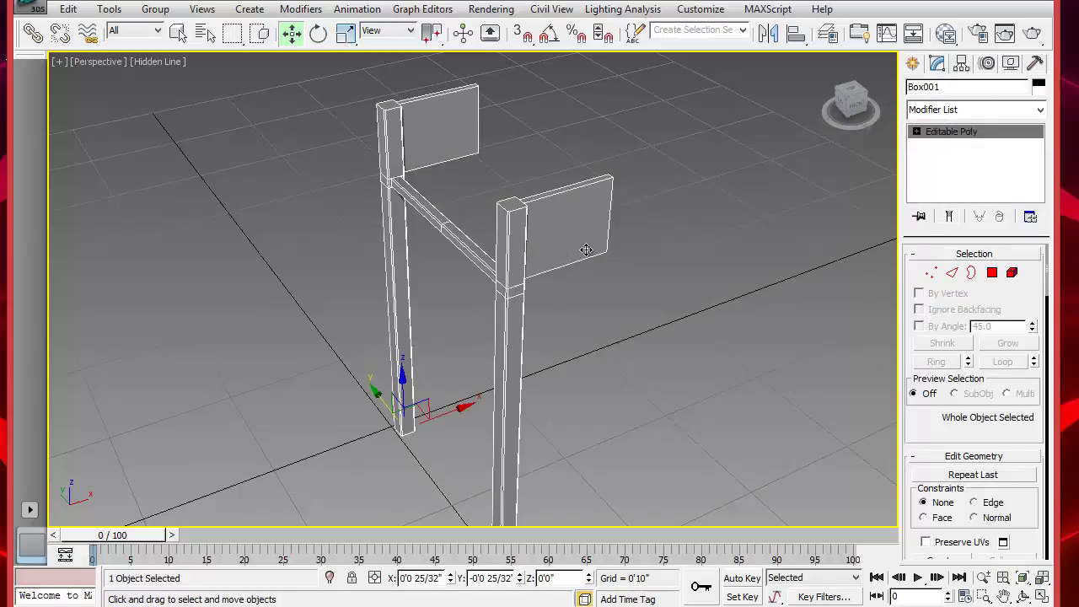
left_click(1041, 110)
left_click_drag(1042, 194, 1054, 560)
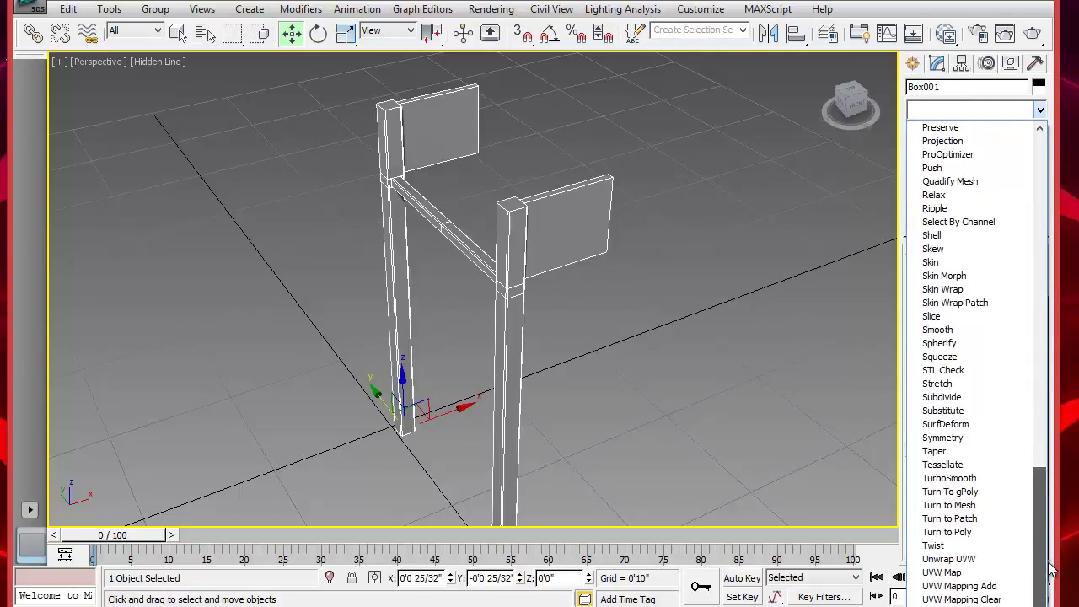
left_click(949, 438)
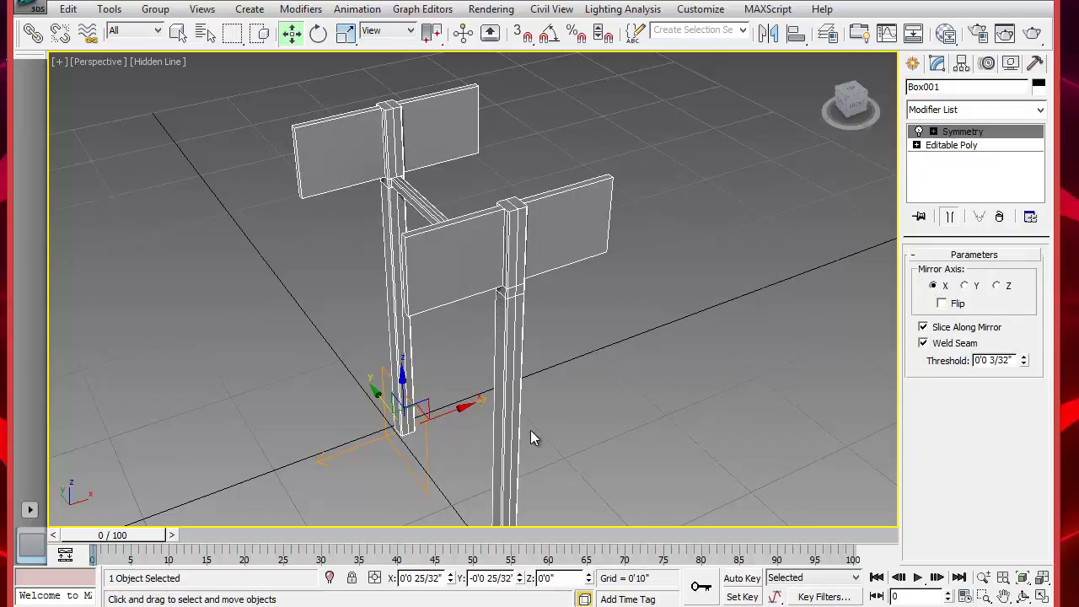
Step: Flip the X-axis symmetry and move its mirror plane along X to about 0'7 12/32", near the side panels' free ends
left_click(934, 132)
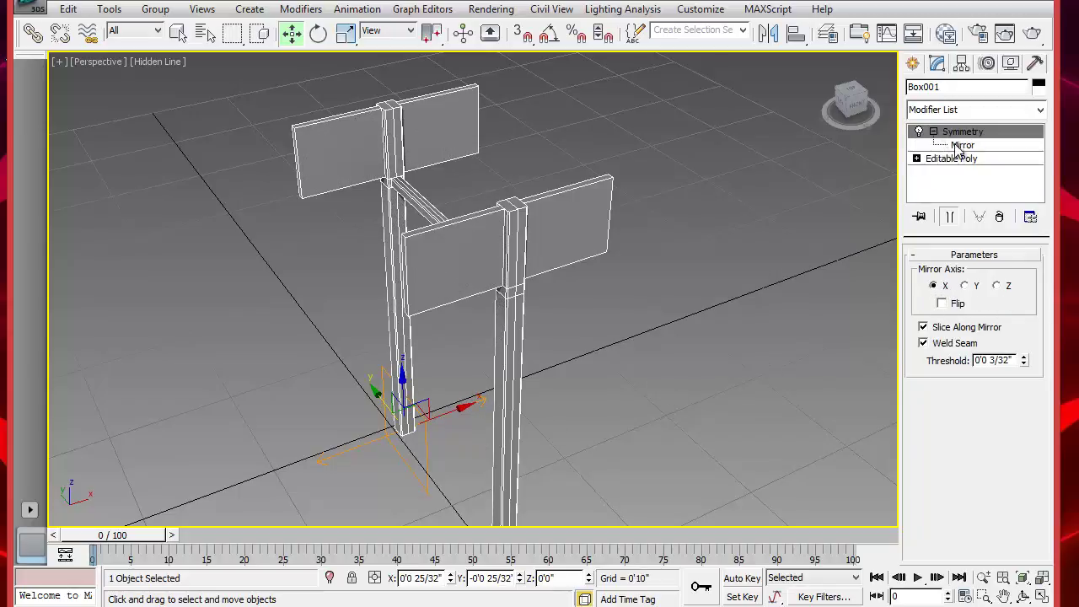
left_click(962, 145)
left_click_drag(454, 412, 423, 414)
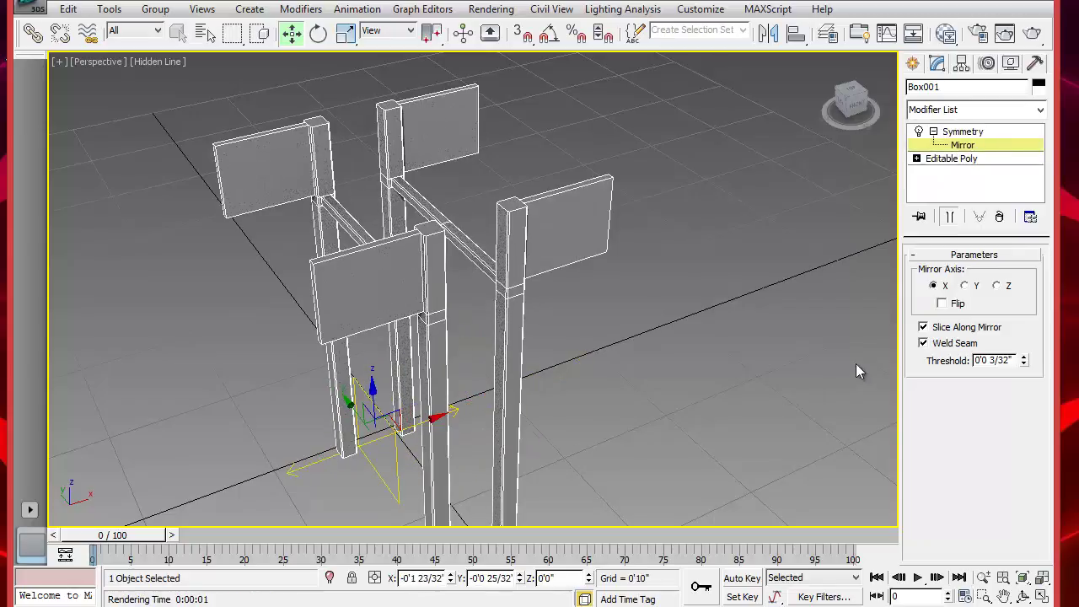
left_click(942, 304)
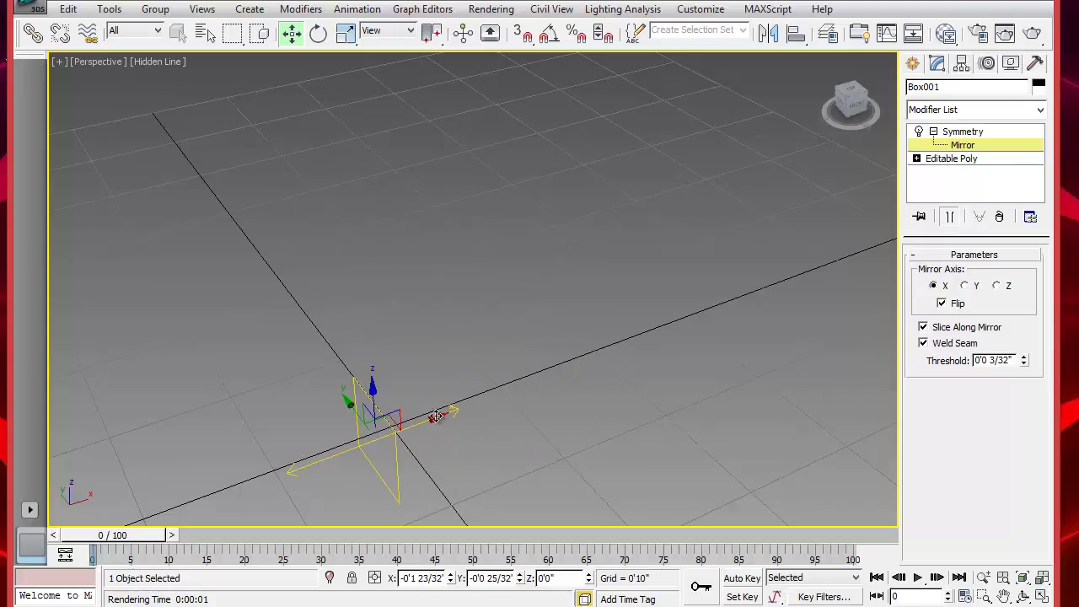
left_click_drag(432, 416, 530, 387)
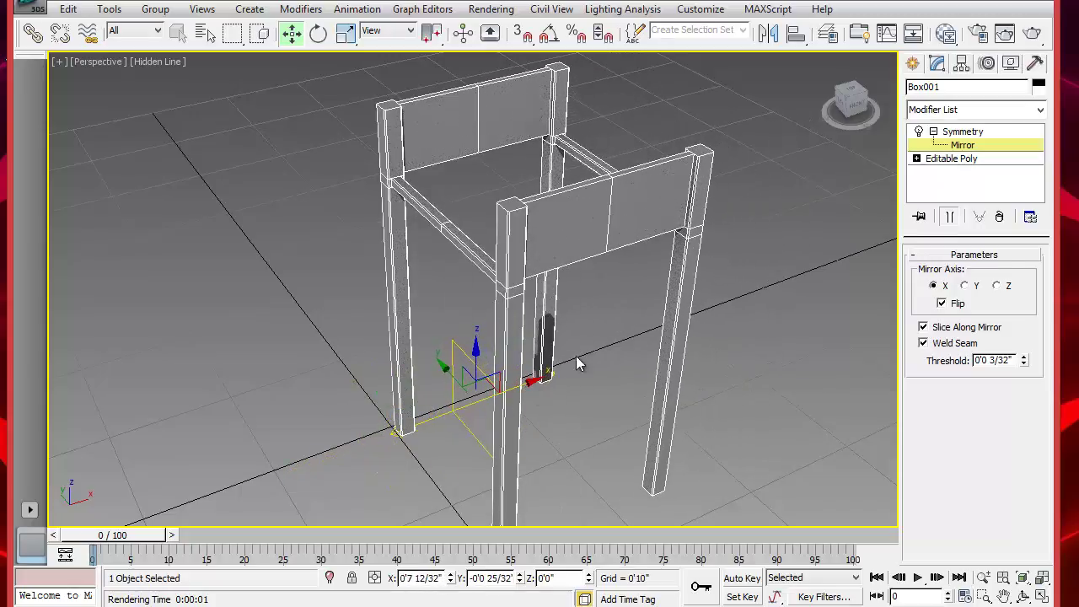
Step: Deselect the four-legged frame and examine the joints between its legs, side panels and rails from several angles
left_click(670, 325)
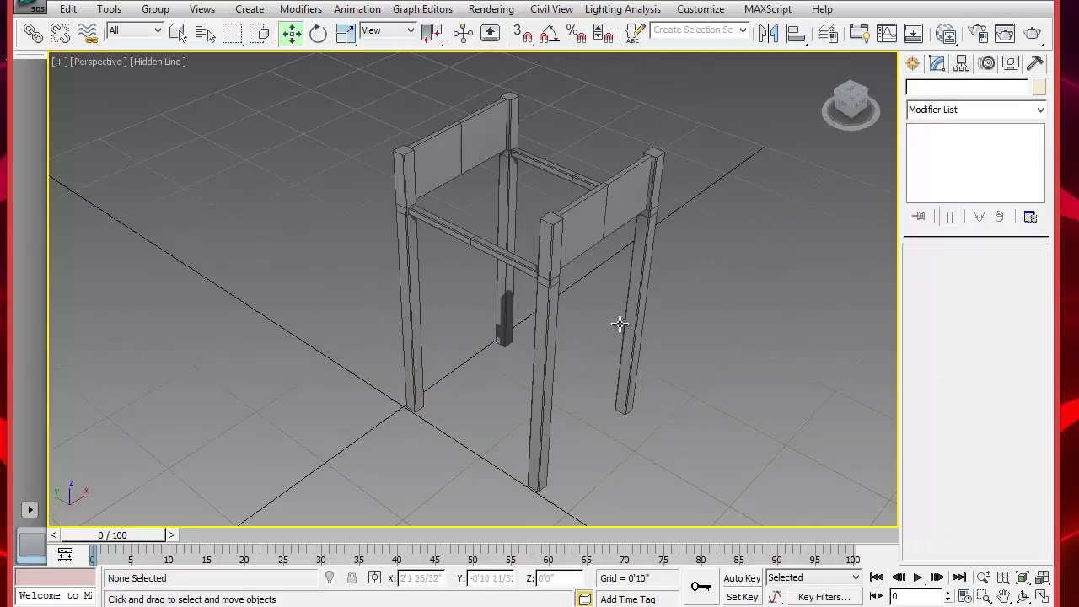
middle_click_drag(618, 323, 486, 330, "alt")
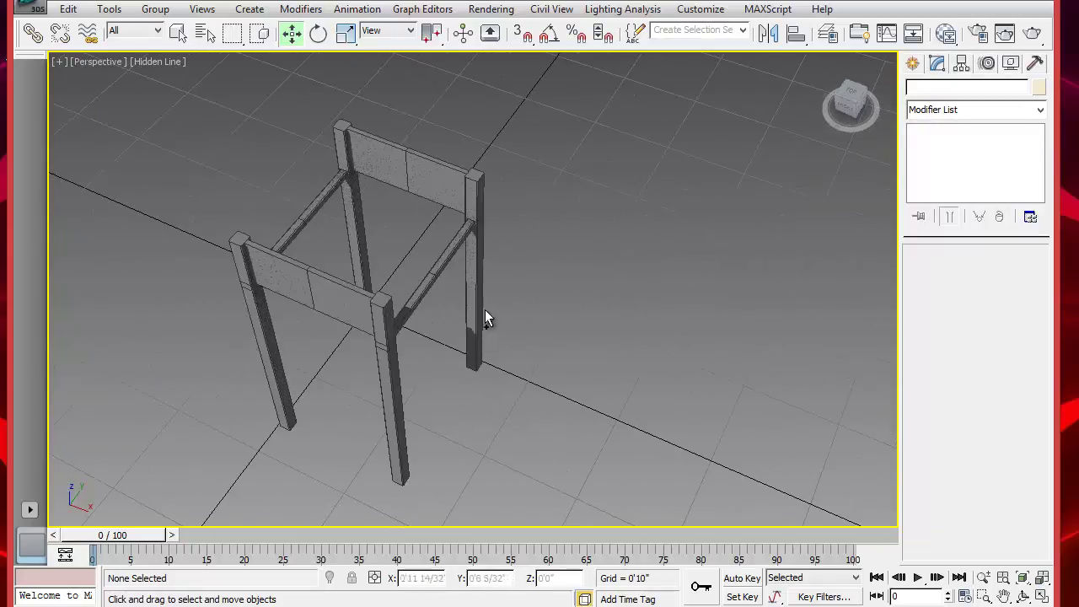
scroll(486, 307, "up", 3)
middle_click_drag(526, 281, 604, 464)
scroll(600, 322, "up", 4)
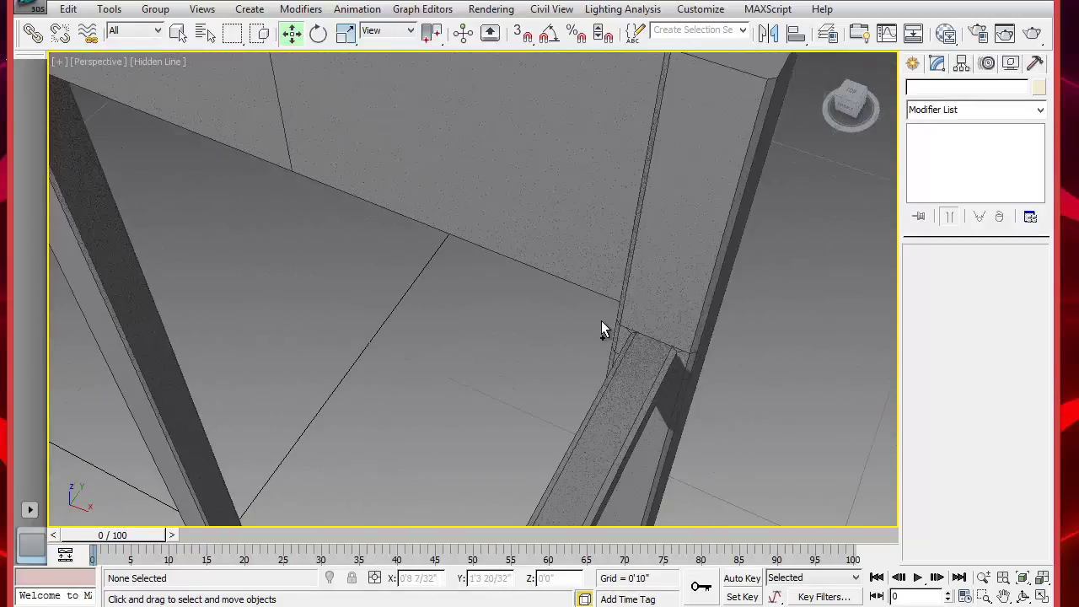
scroll(601, 329, "down", 5)
middle_click_drag(590, 330, 589, 298, "alt")
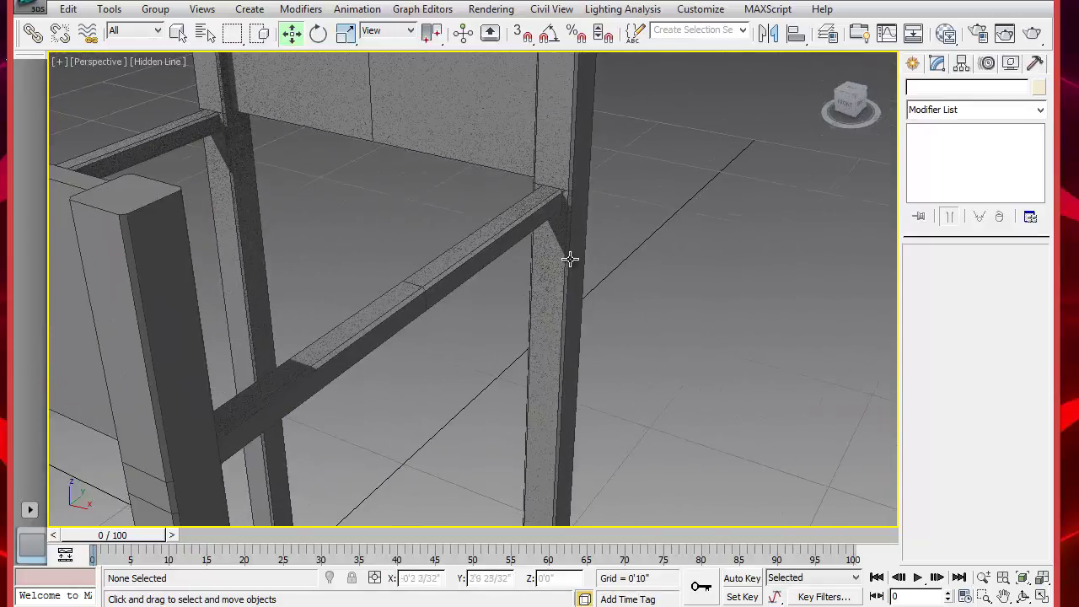
middle_click_drag(571, 259, 742, 285, "alt")
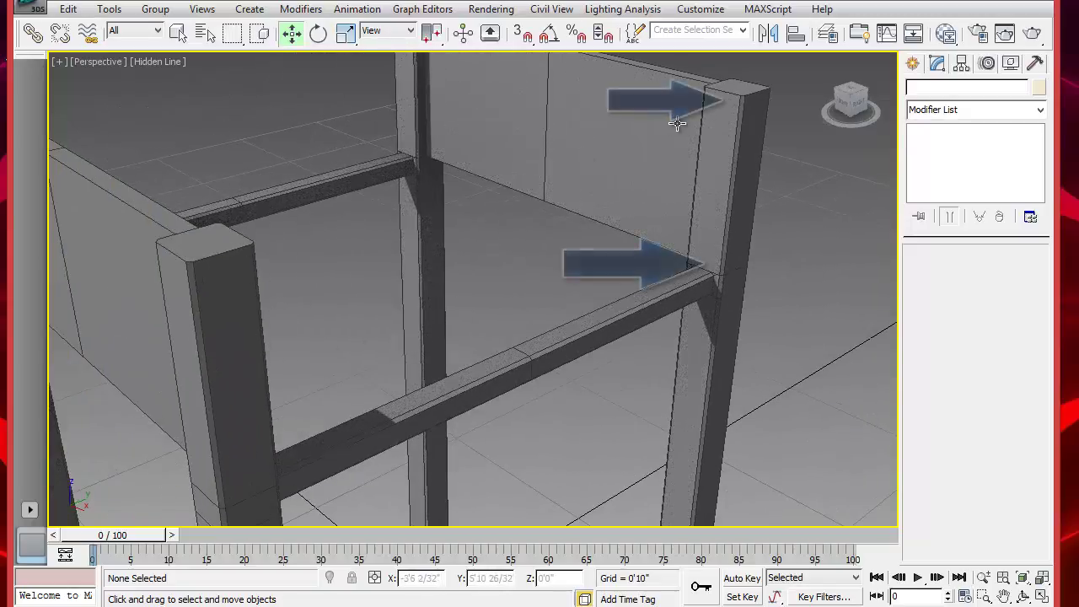
Step: Connect the crosswise edges on one rail's top face with two pinched segments running along the rail between its legs
left_click(681, 284)
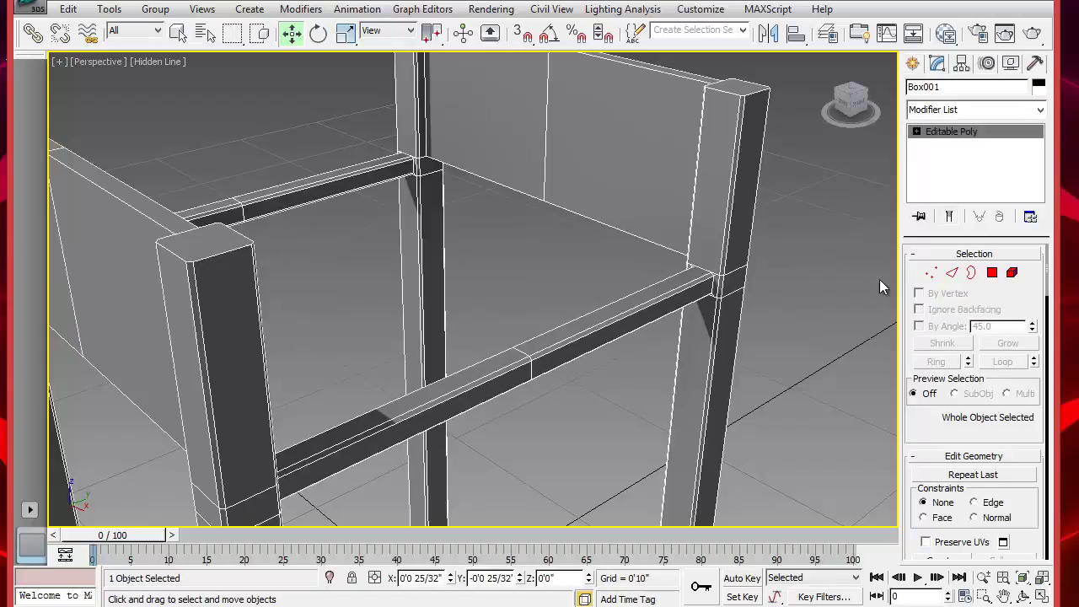
left_click(952, 273)
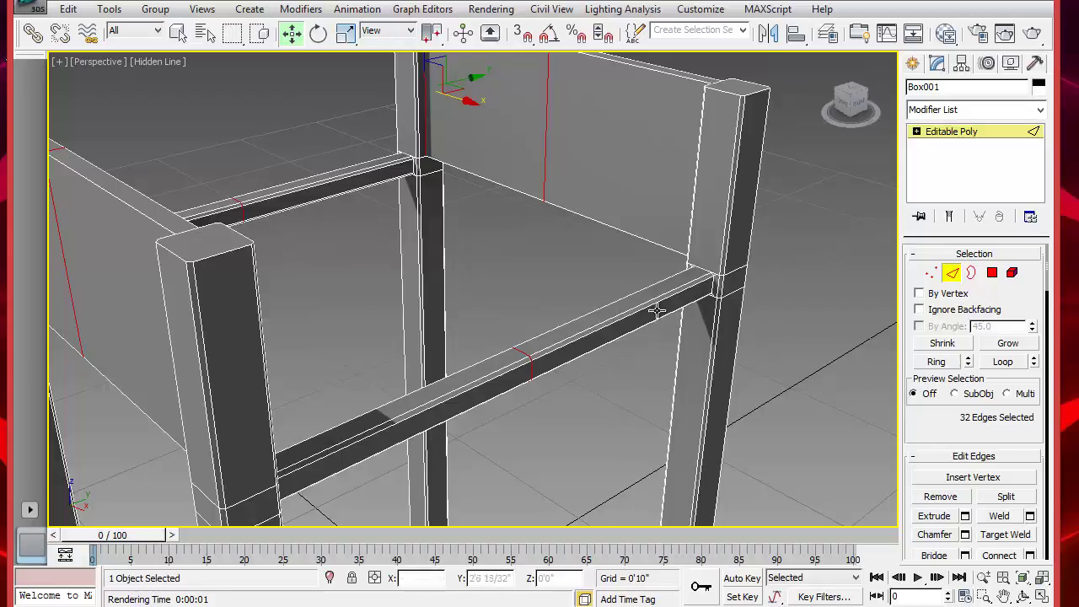
left_click(700, 270)
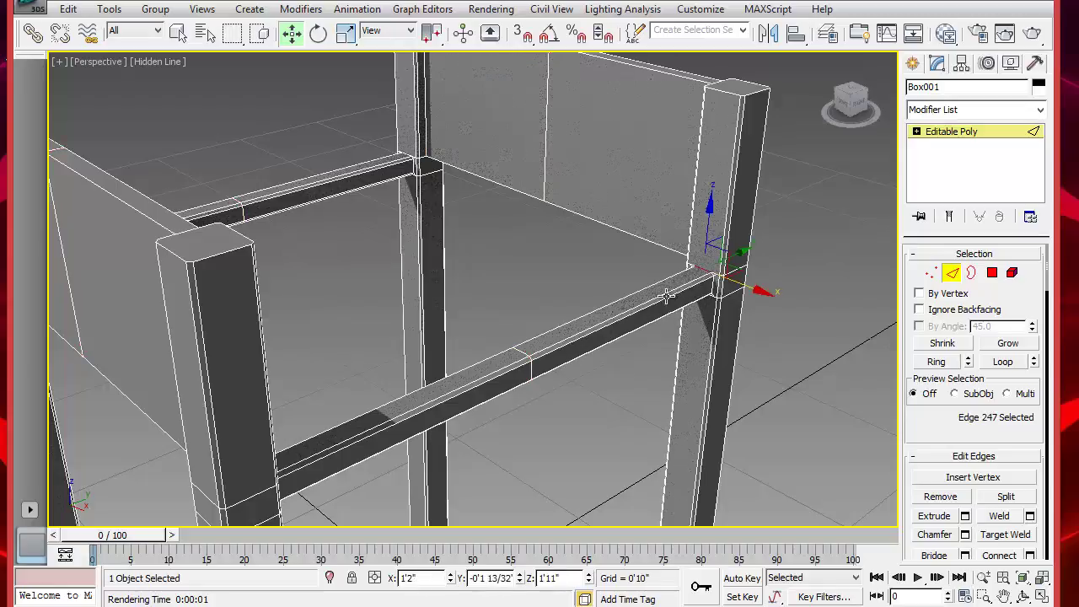
left_click(519, 352, "ctrl")
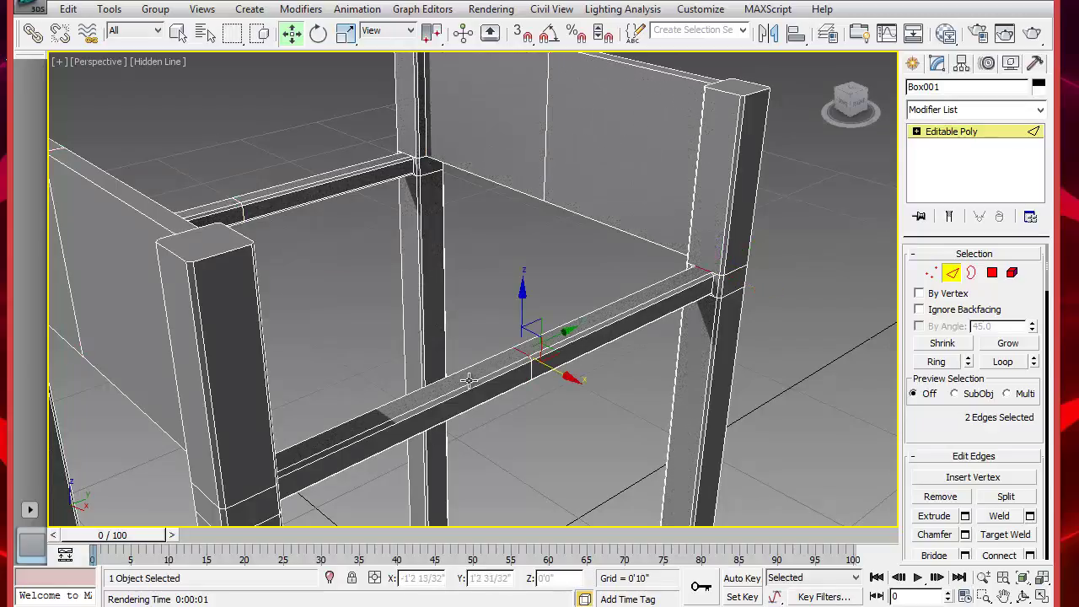
middle_click_drag(469, 380, 386, 393, "alt")
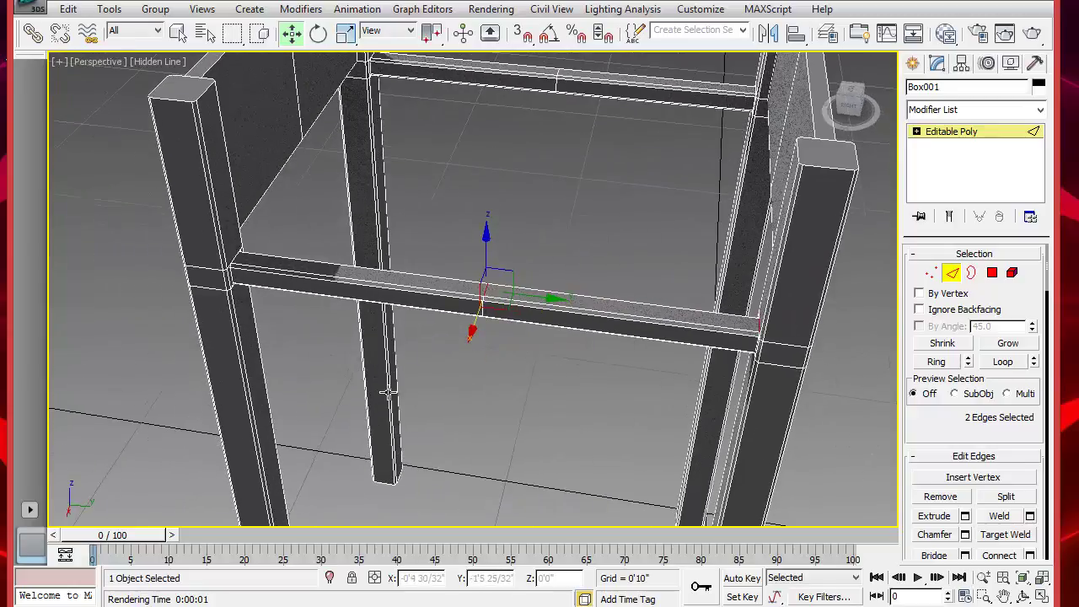
left_click(235, 255, "ctrl")
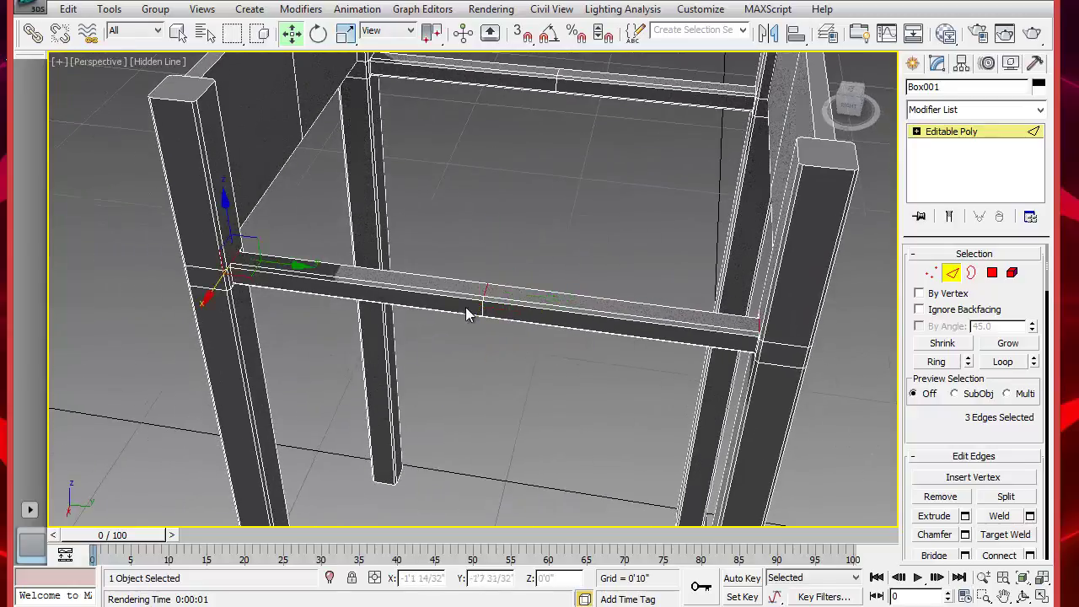
left_click(760, 325, "ctrl")
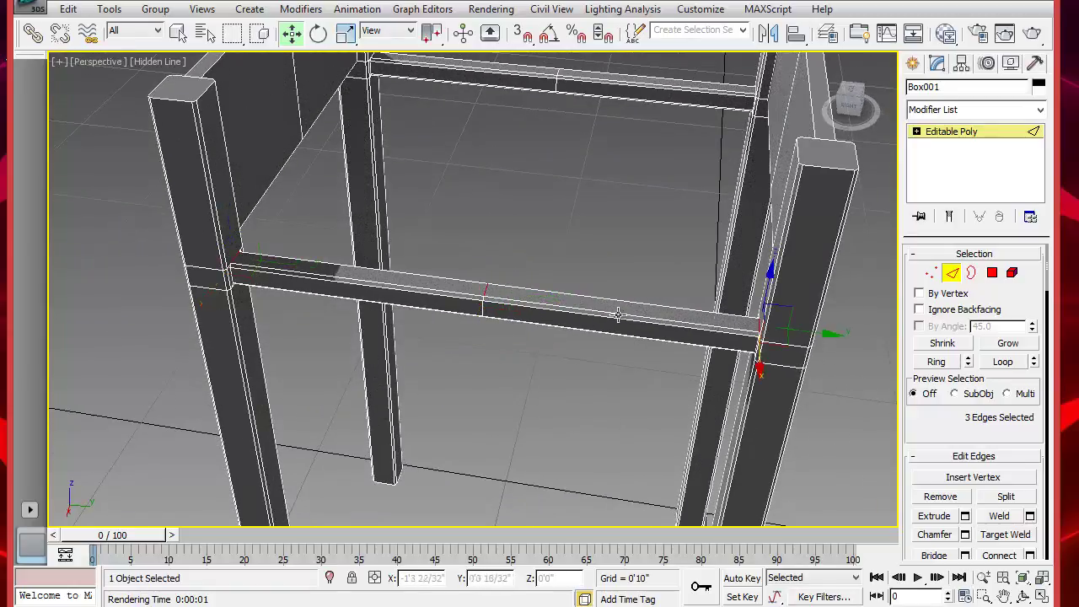
left_click(1030, 556)
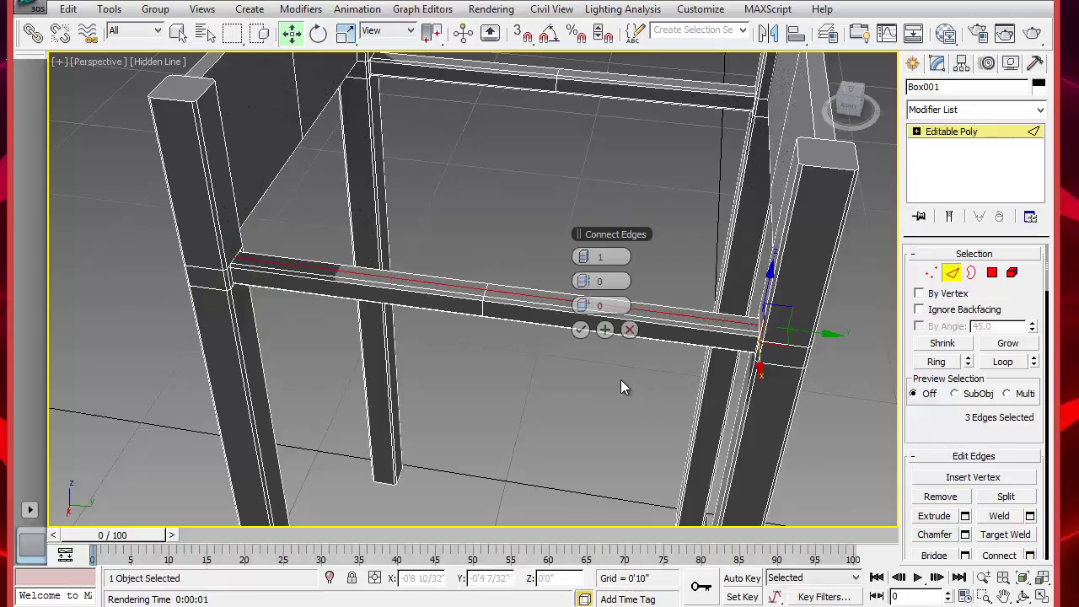
left_click(590, 258)
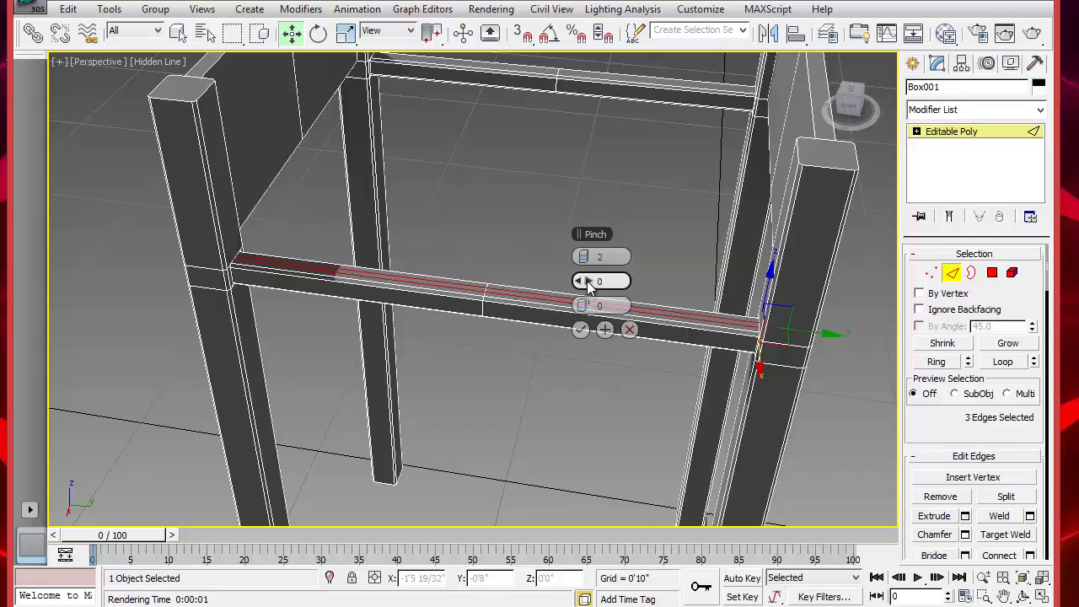
left_click_drag(584, 282, 651, 267)
left_click(581, 329)
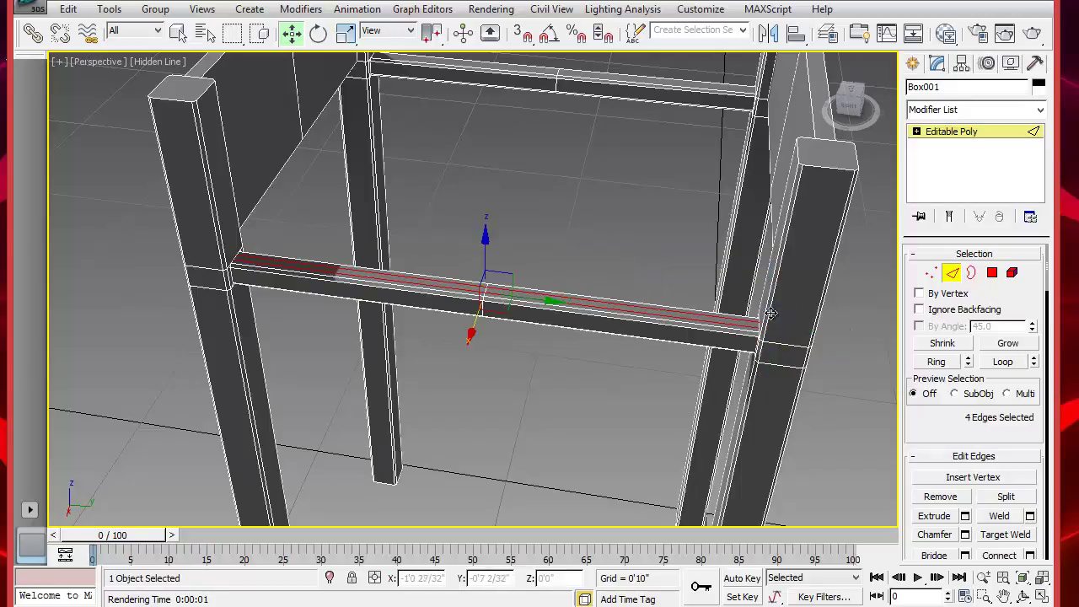
Step: Extrude the two central strip polygons on that rail's top face 4 28/32" to form an upright panel between the legs, and clear the polygon selection
left_click(992, 272)
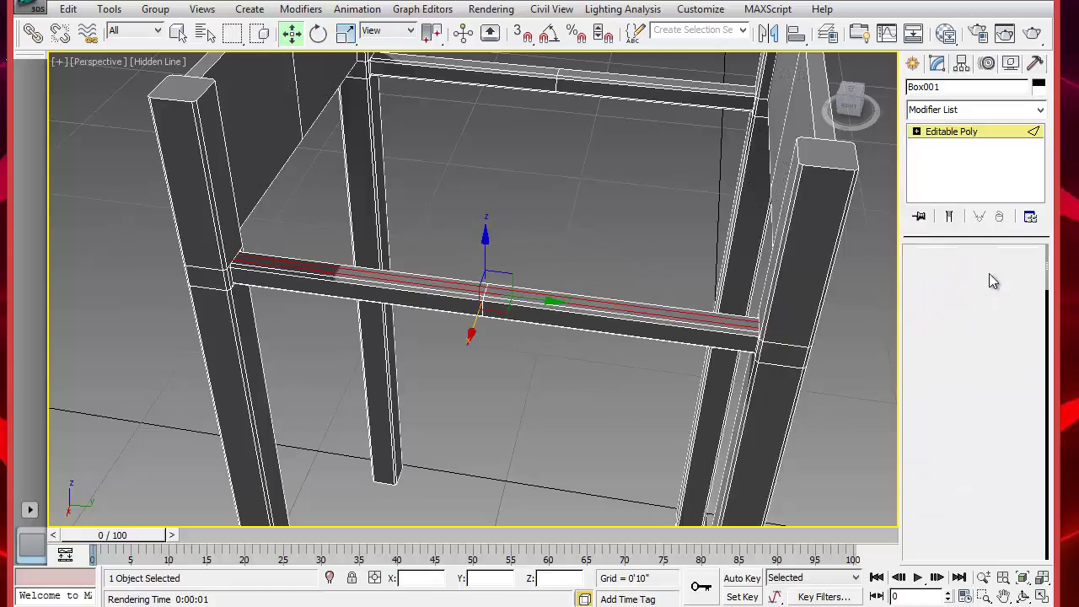
left_click(371, 276)
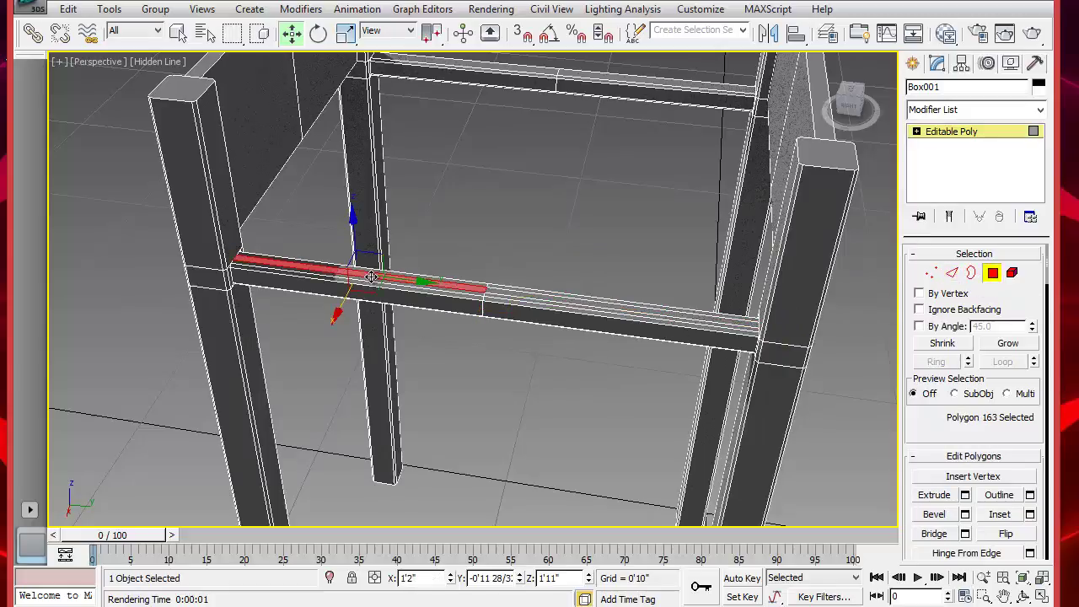
left_click(532, 294, "ctrl")
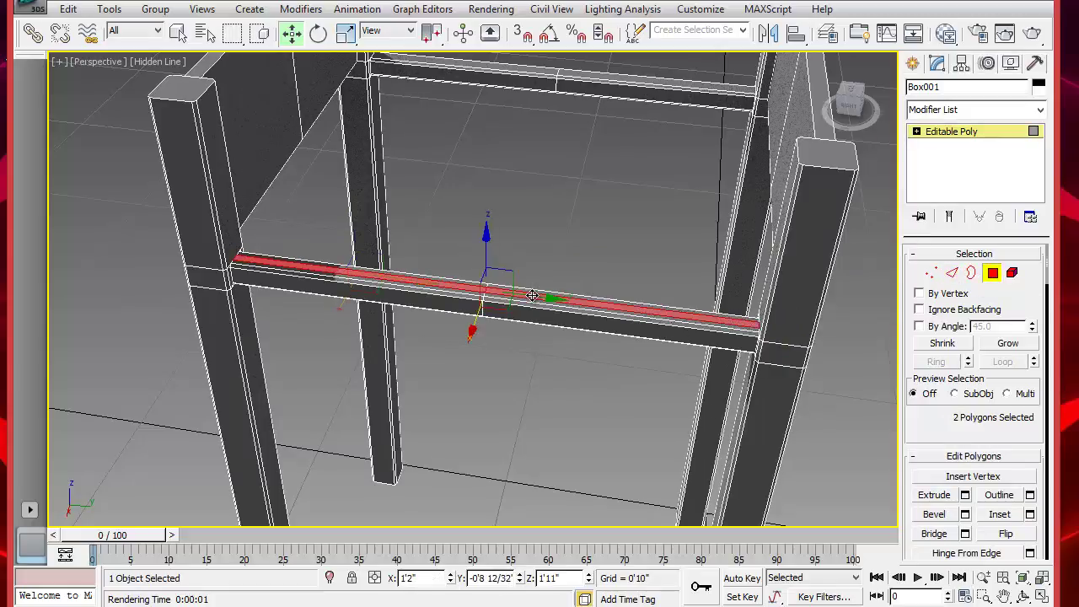
left_click(966, 495)
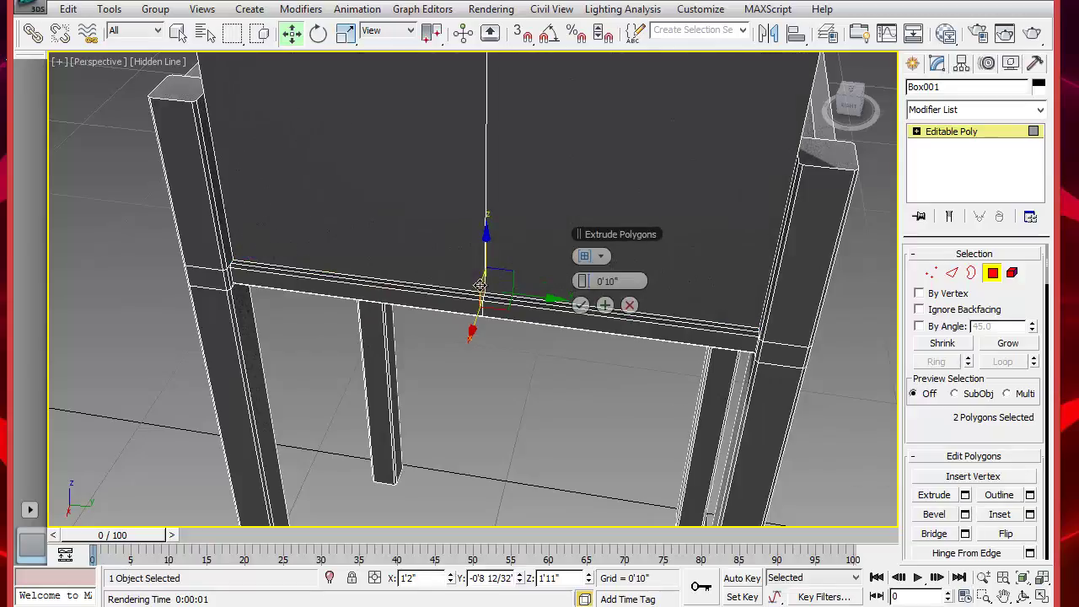
left_click_drag(578, 285, 550, 276)
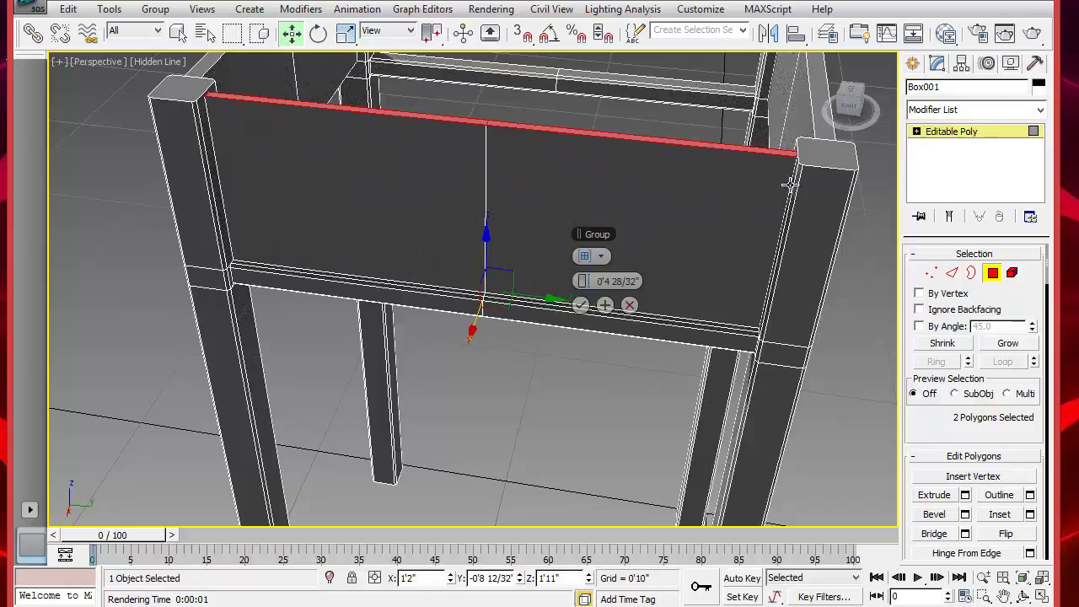
left_click(581, 305)
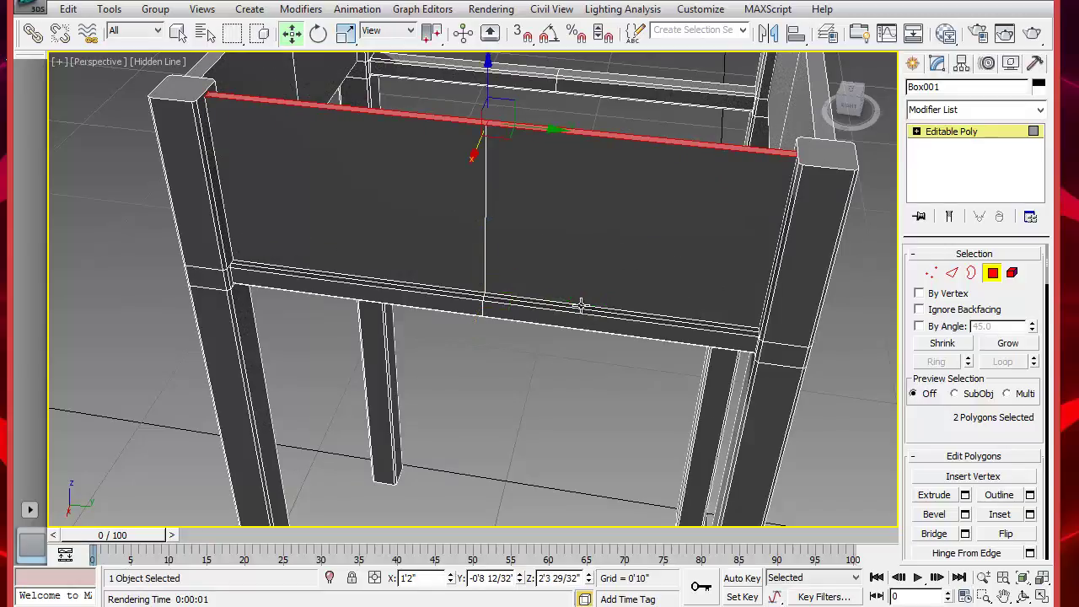
left_click(539, 385)
middle_click_drag(522, 379, 759, 397, "alt")
scroll(678, 315, "down", 3)
middle_click_drag(660, 340, 638, 289, "alt")
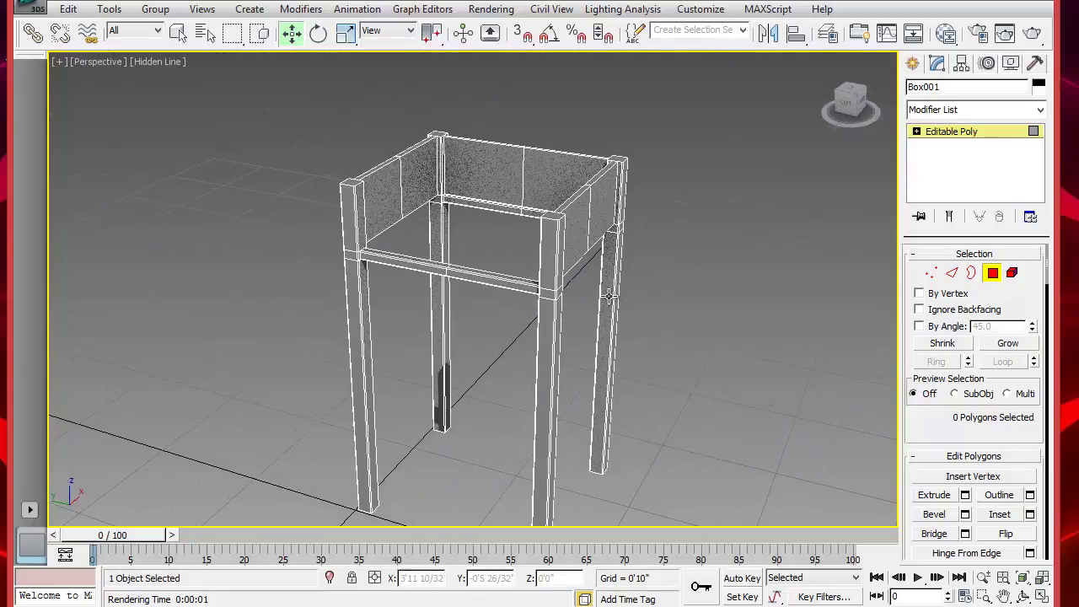
Step: Scale the bottom vertices of all four legs outward in the XY plane so the legs splay slightly toward the floor
left_click(992, 273)
middle_click_drag(774, 313, 938, 275, "alt")
left_click(931, 272)
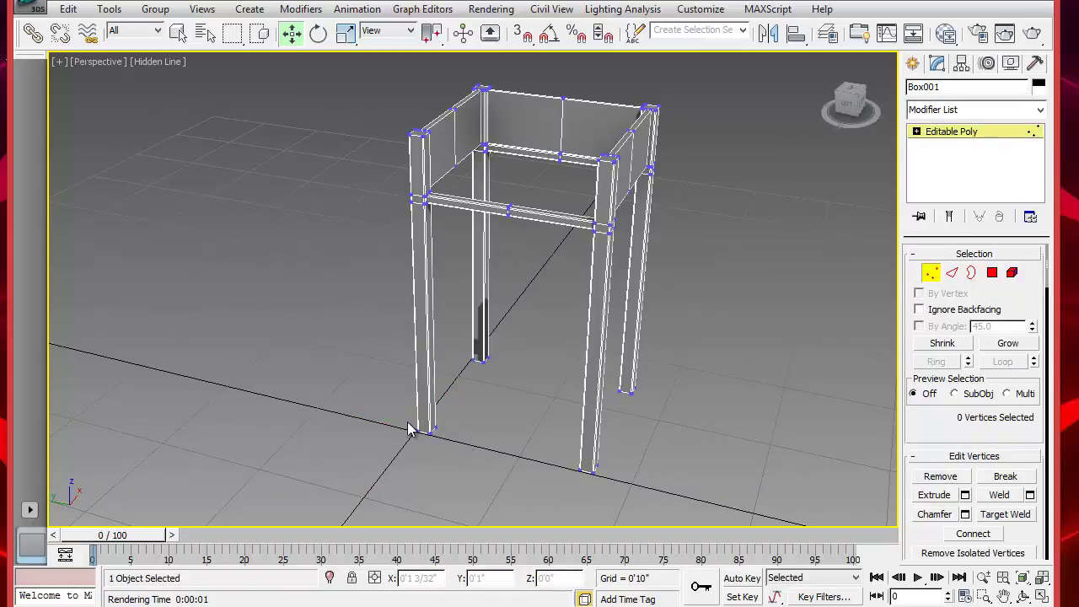
left_click_drag(408, 421, 462, 461)
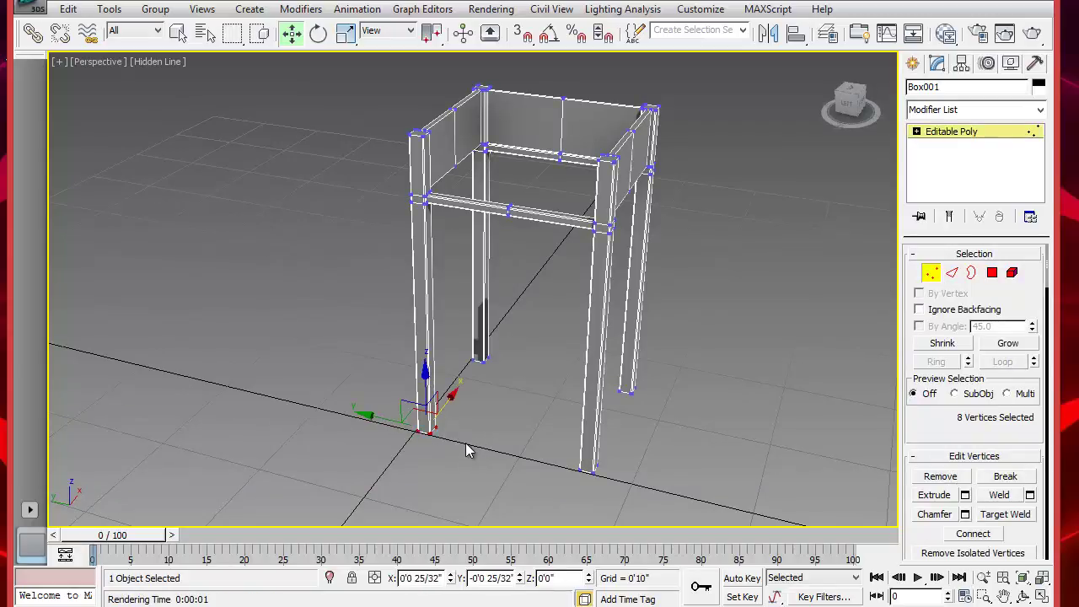
middle_click_drag(382, 387, 418, 332, "alt")
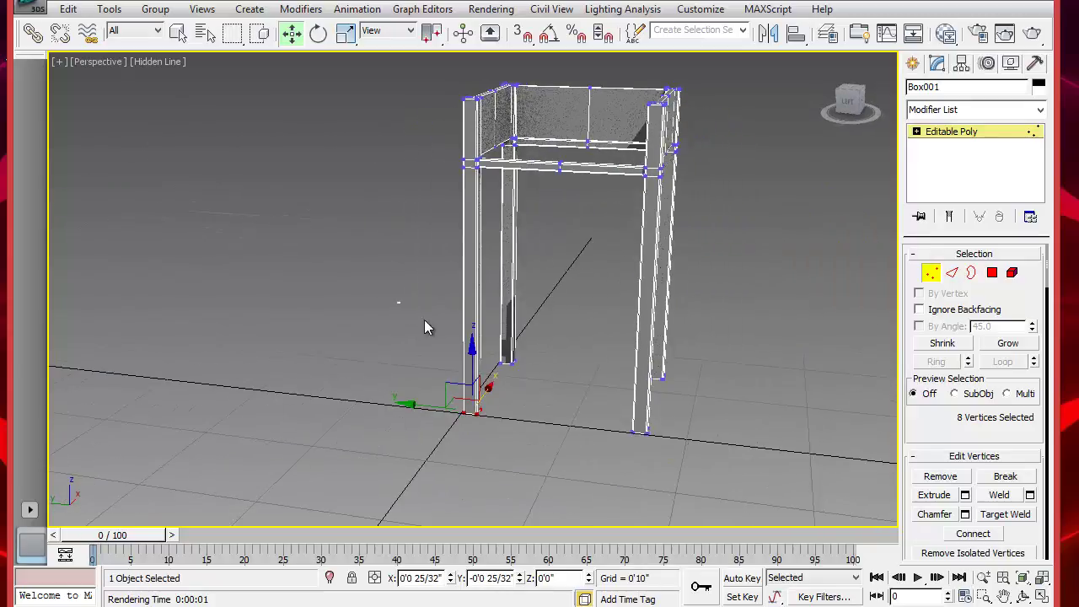
left_click_drag(400, 303, 703, 462)
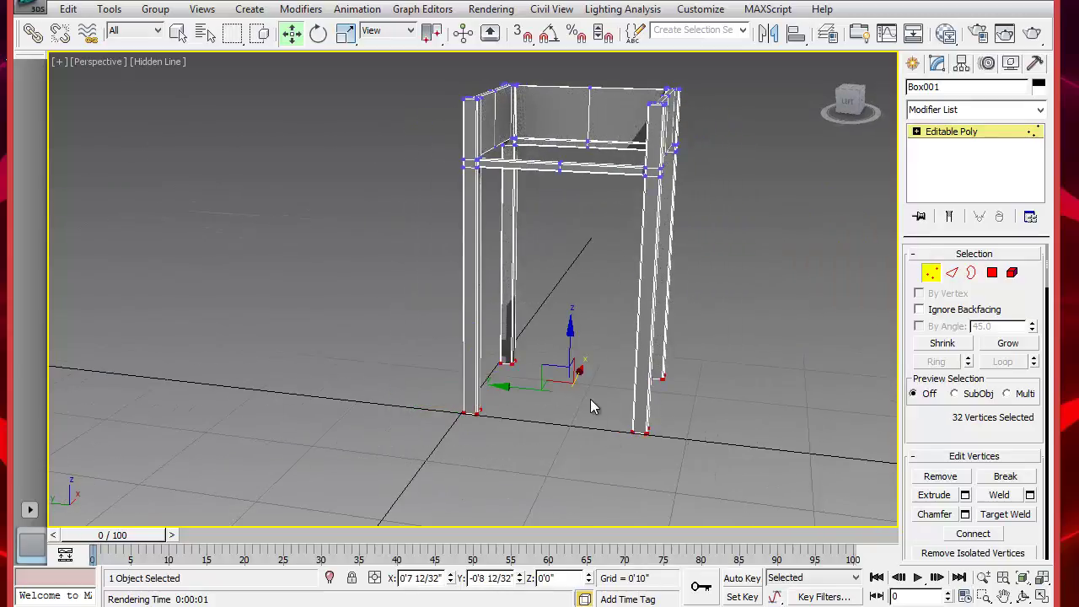
key("alt+w")
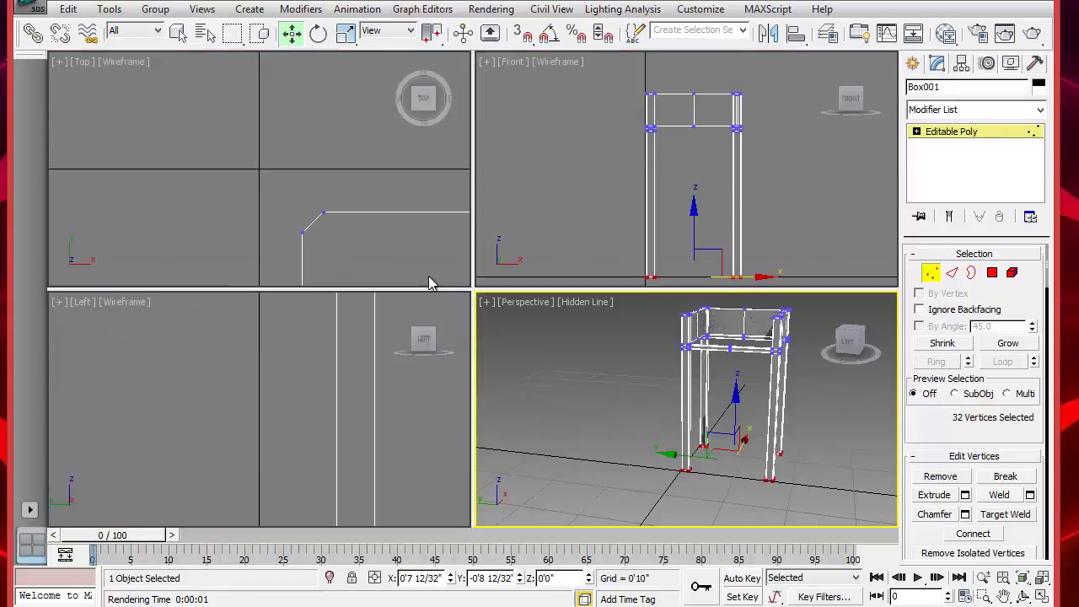
middle_click_drag(416, 257, 306, 309)
middle_click_drag(289, 202, 247, 143)
middle_click_drag(326, 200, 248, 135, "ctrl+alt")
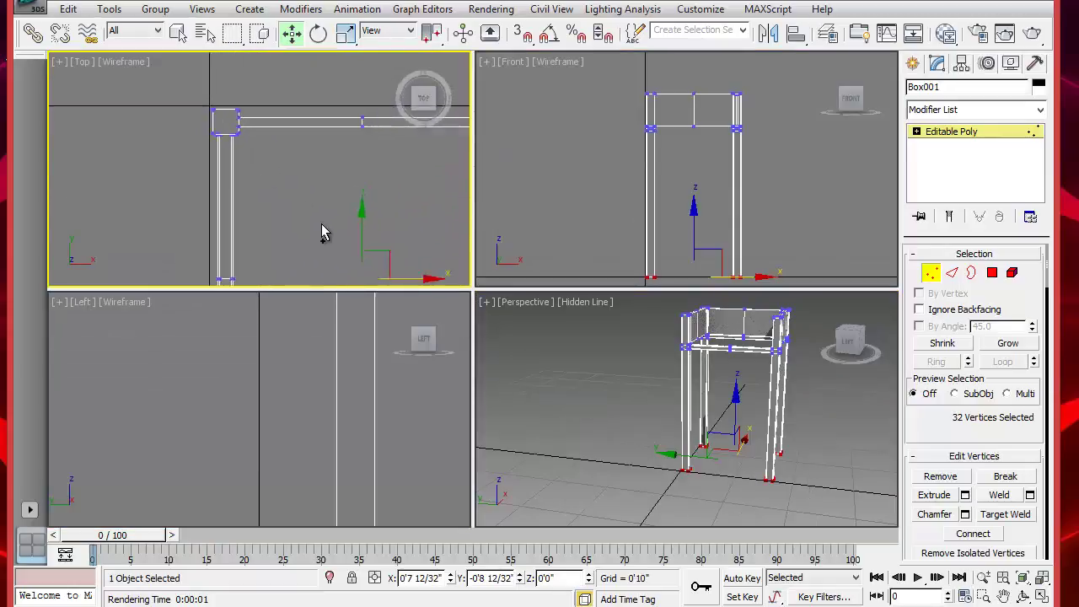
scroll(300, 263, "down", 3)
middle_click_drag(291, 274, 262, 229)
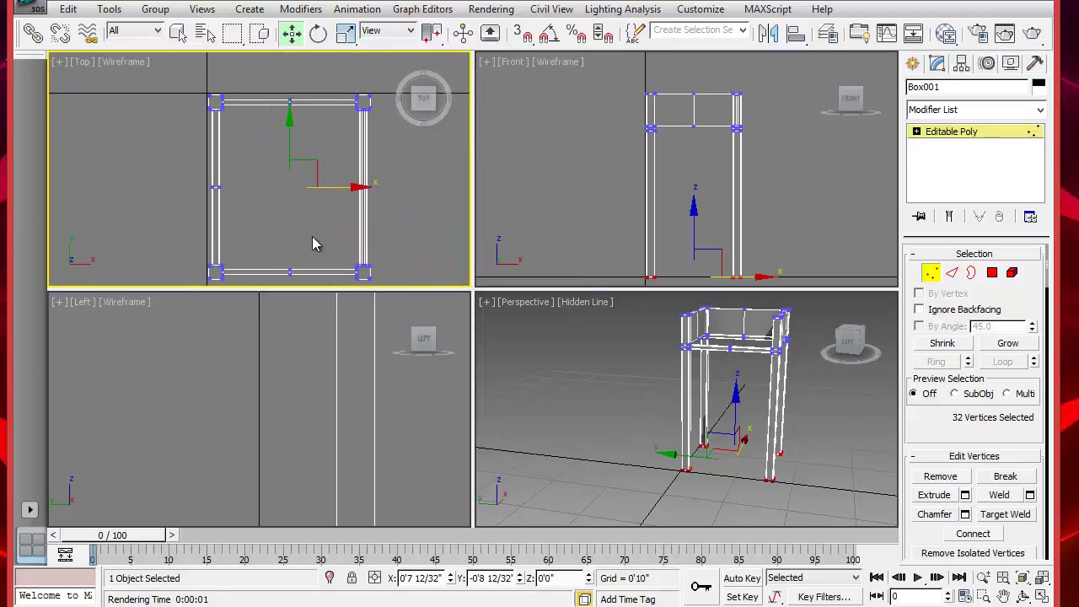
left_click(347, 33)
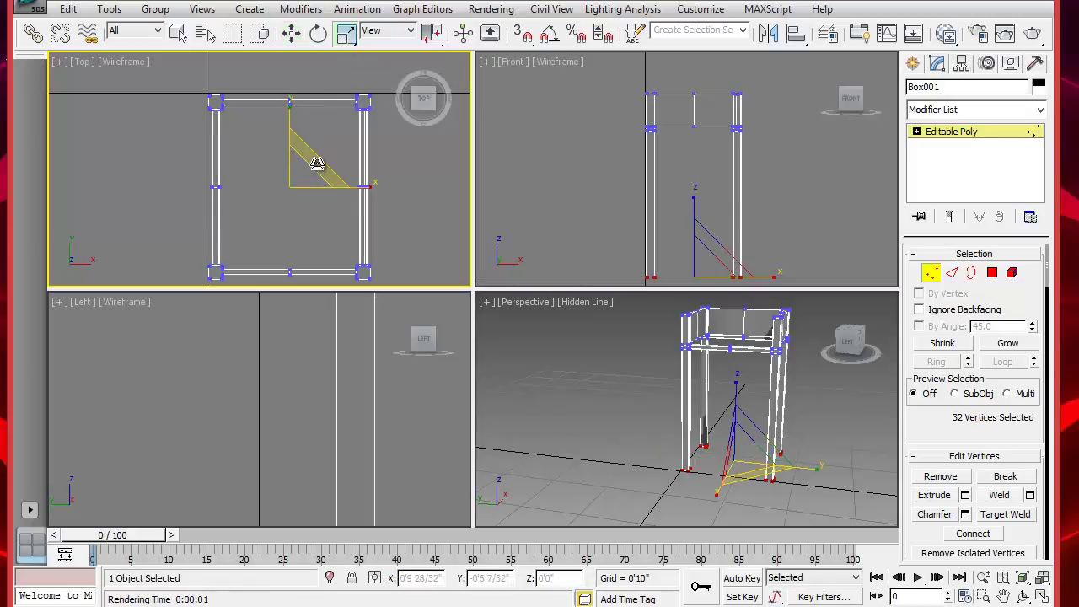
left_click_drag(317, 163, 324, 157)
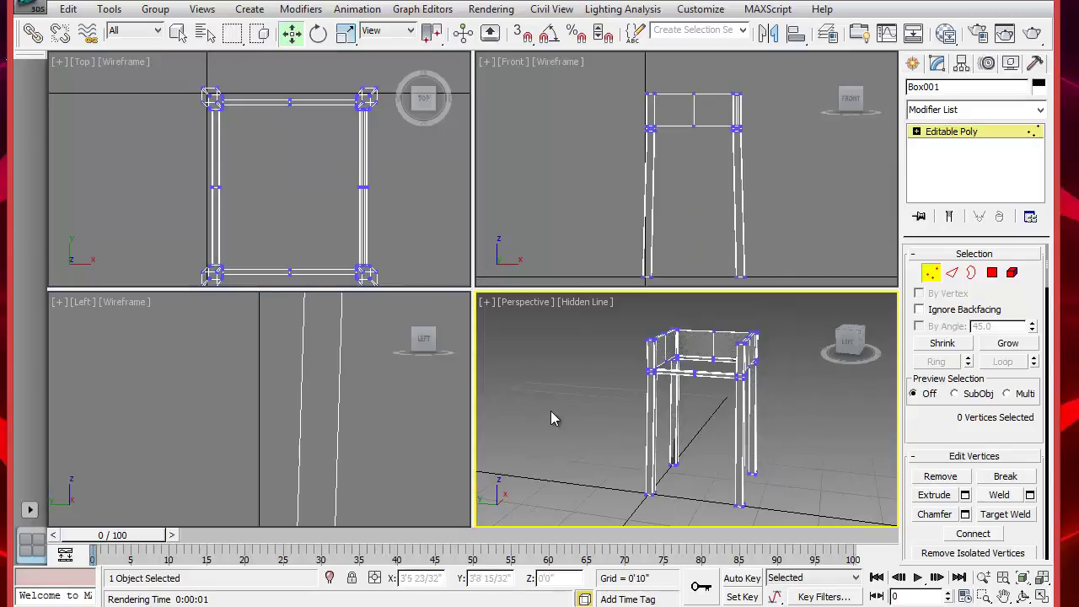
Step: Scale down the bottom vertices of the leg nearest the origin so that it tapers toward its foot
scroll(553, 408, "up", 2)
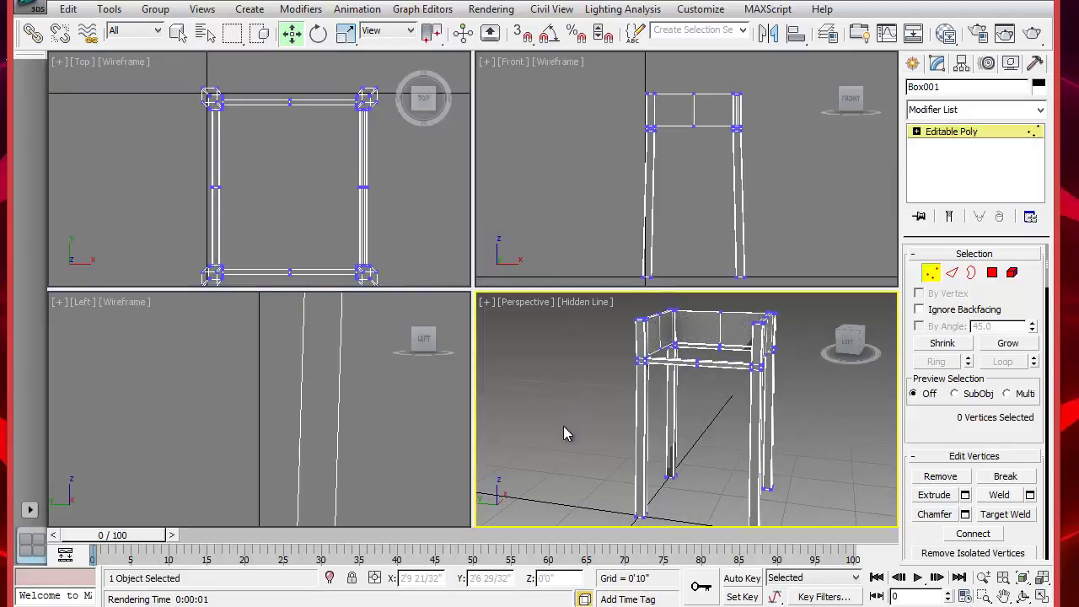
middle_click_drag(563, 426, 567, 442, "alt")
middle_click_drag(602, 233, 602, 173)
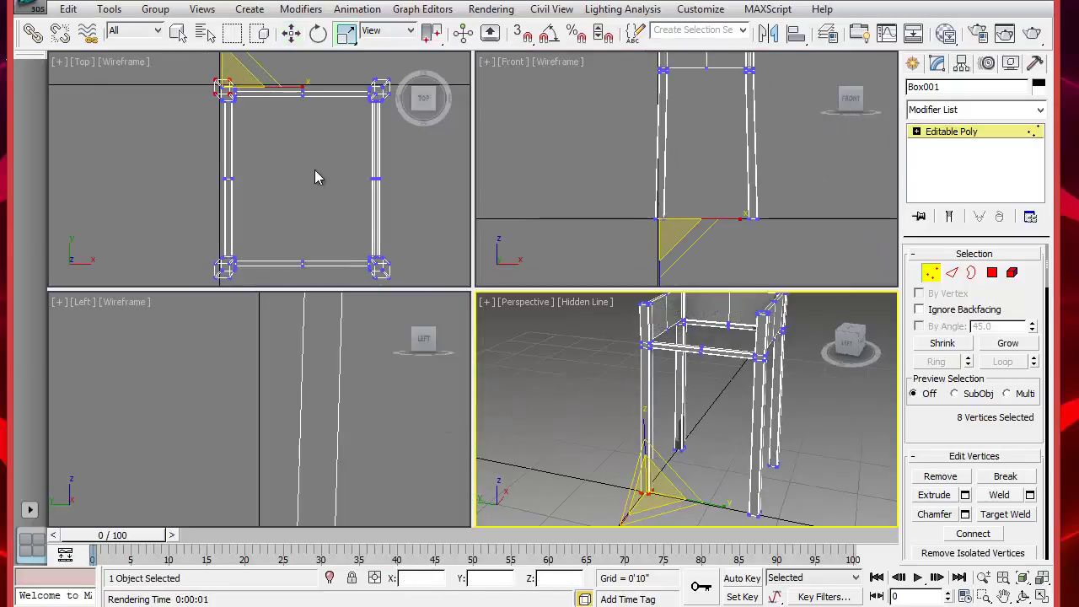
right_click(272, 135)
middle_click_drag(268, 137, 253, 201)
scroll(307, 215, "up", 3)
scroll(306, 214, "up", 3)
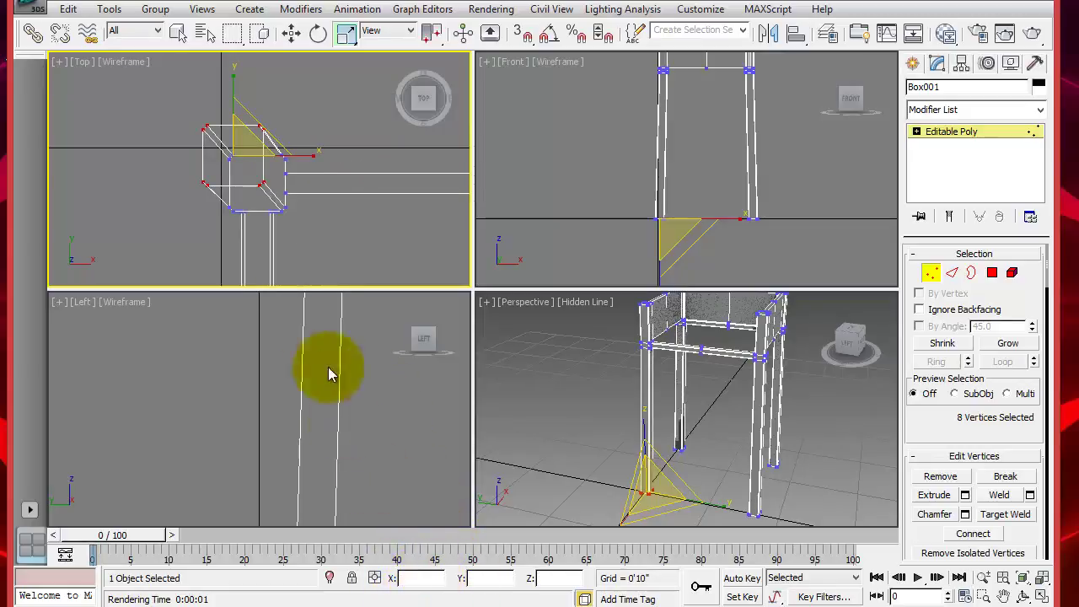
left_click_drag(246, 145, 205, 213)
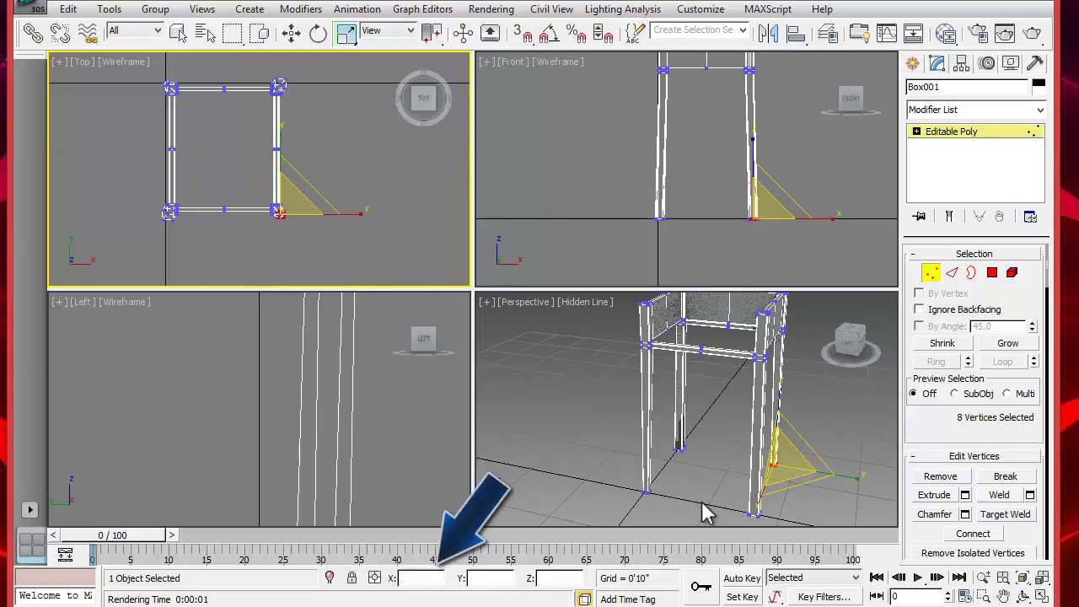
Step: Taper the leg opposite the origin leg along the Y axis by scaling down its bottom vertices
right_click(746, 522)
left_click_drag(768, 521, 769, 522)
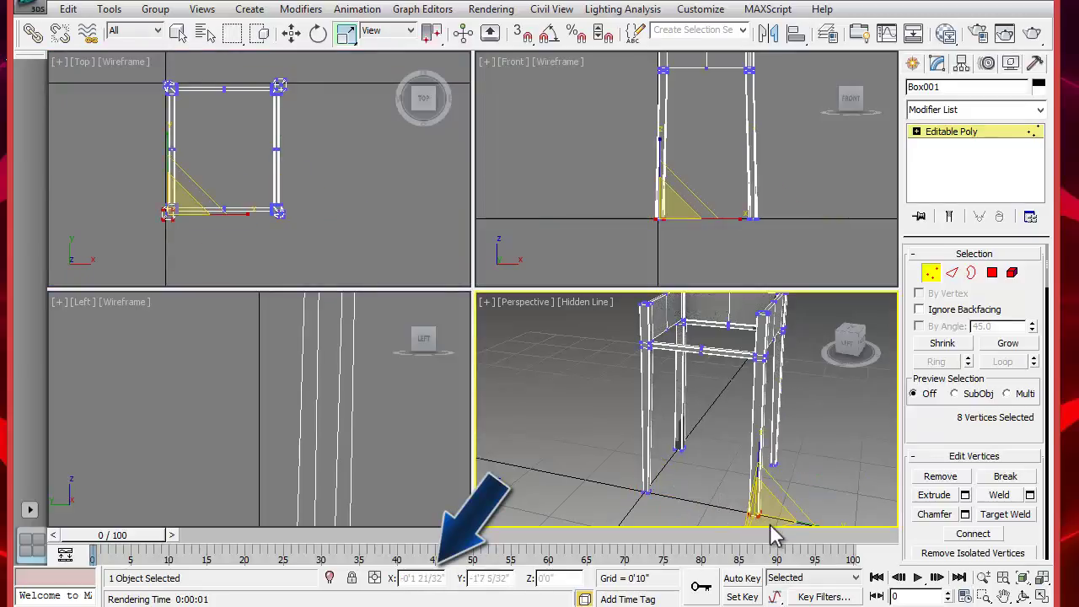
right_click(353, 221)
scroll(194, 248, "up", 4)
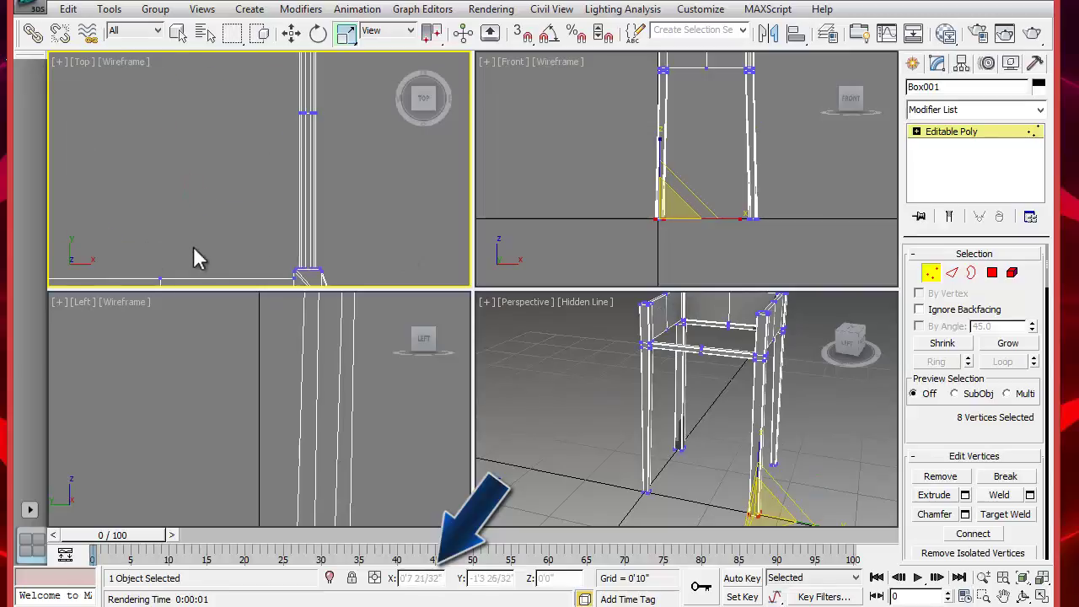
middle_click_drag(275, 234, 532, 160)
left_click_drag(288, 194, 199, 263)
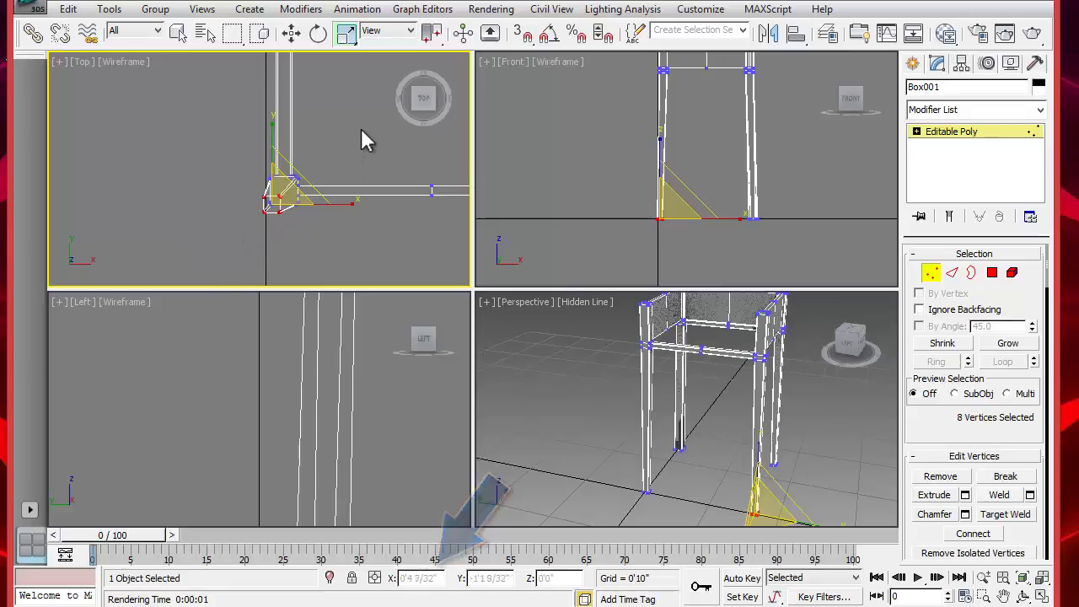
middle_click_drag(361, 128, 309, 240)
Step: Taper the leg opposite the origin leg along the X axis by scaling down its foot vertices, and deselect the frame
right_click(602, 436)
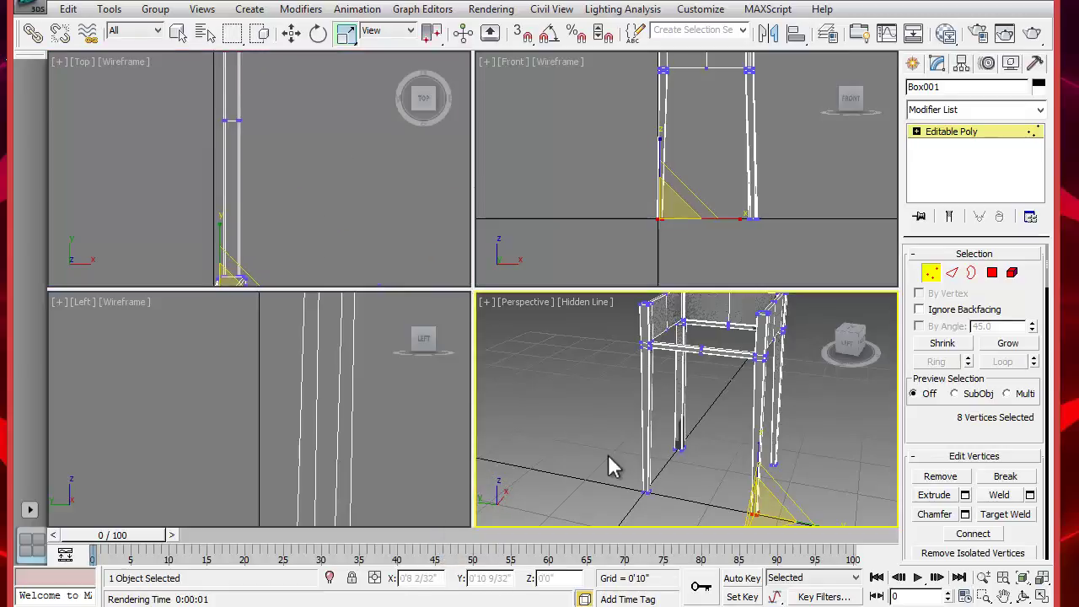
left_click(605, 476)
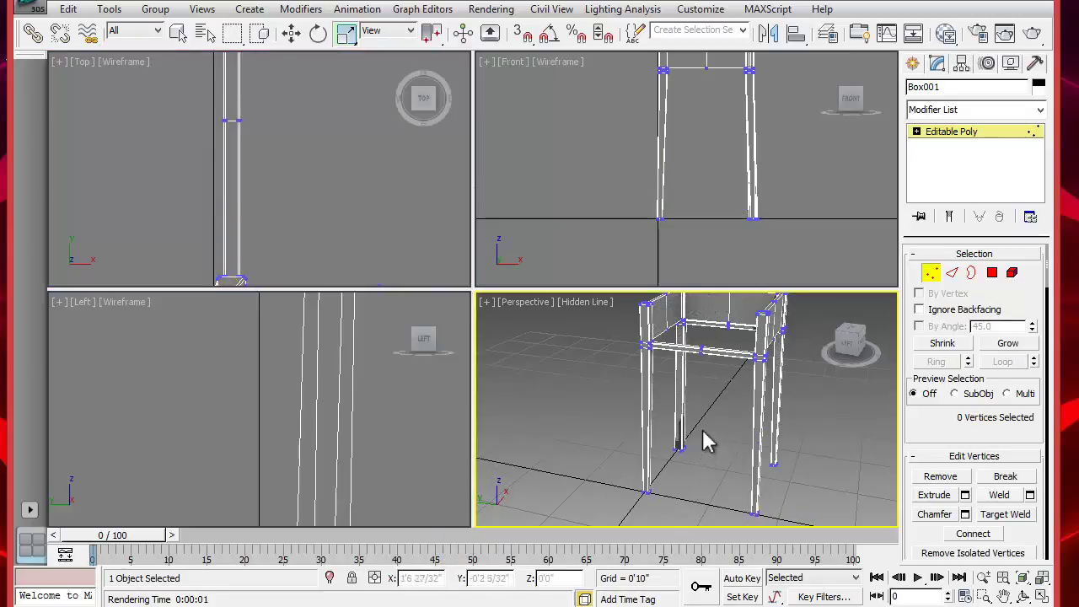
left_click_drag(706, 441, 661, 461)
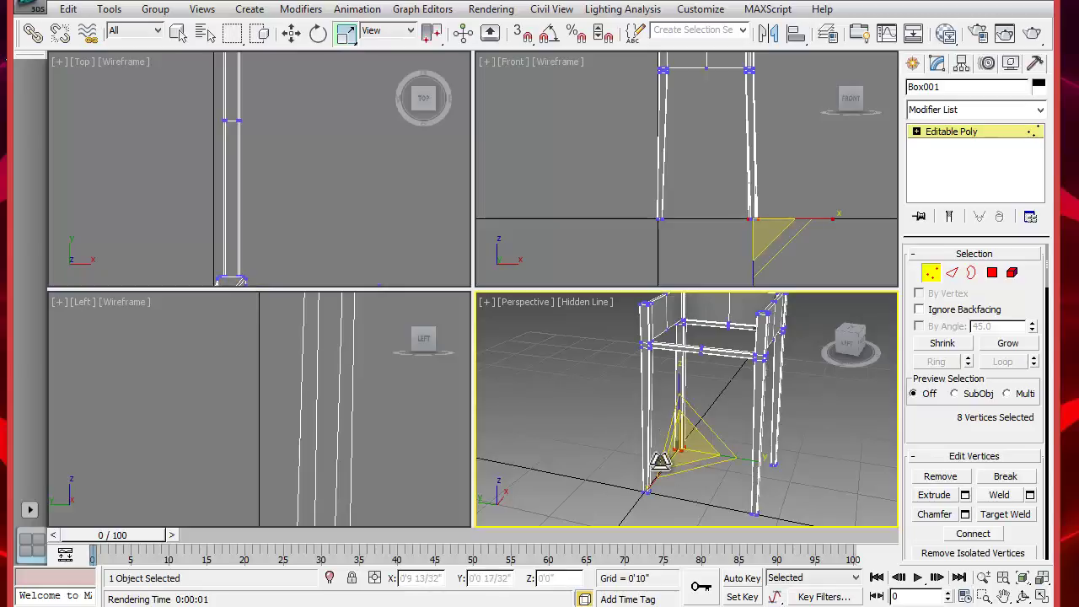
right_click(364, 177)
key("z")
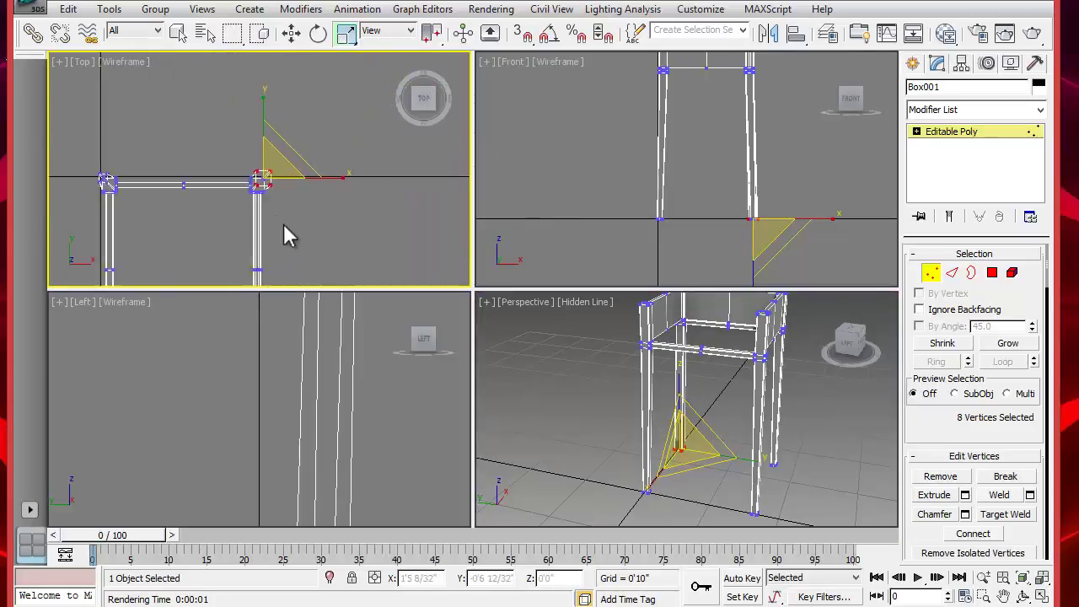
left_click_drag(277, 175, 233, 241)
left_click(932, 275)
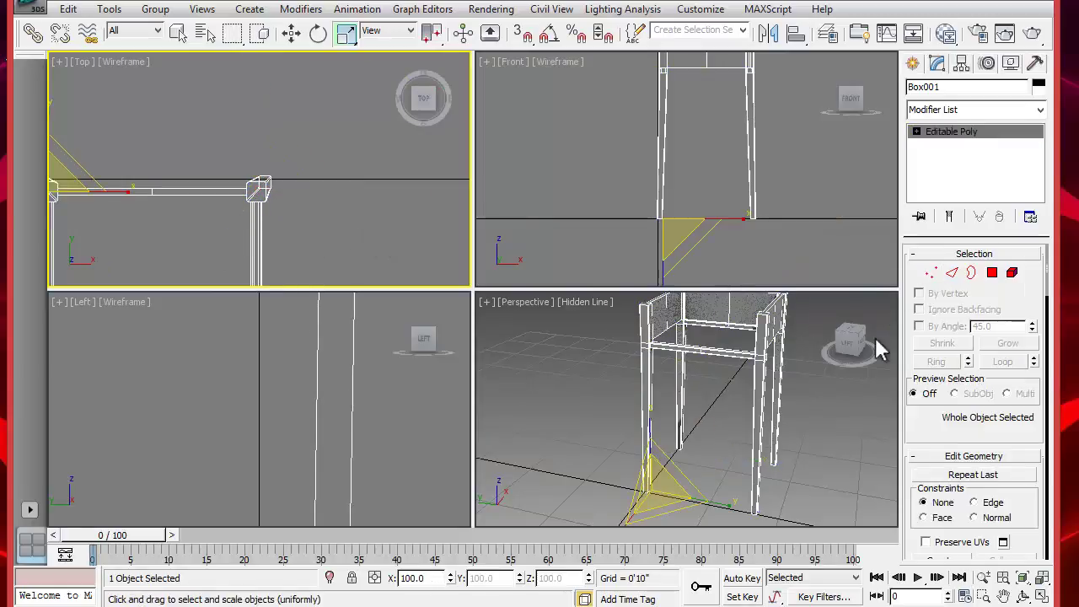
left_click(819, 433)
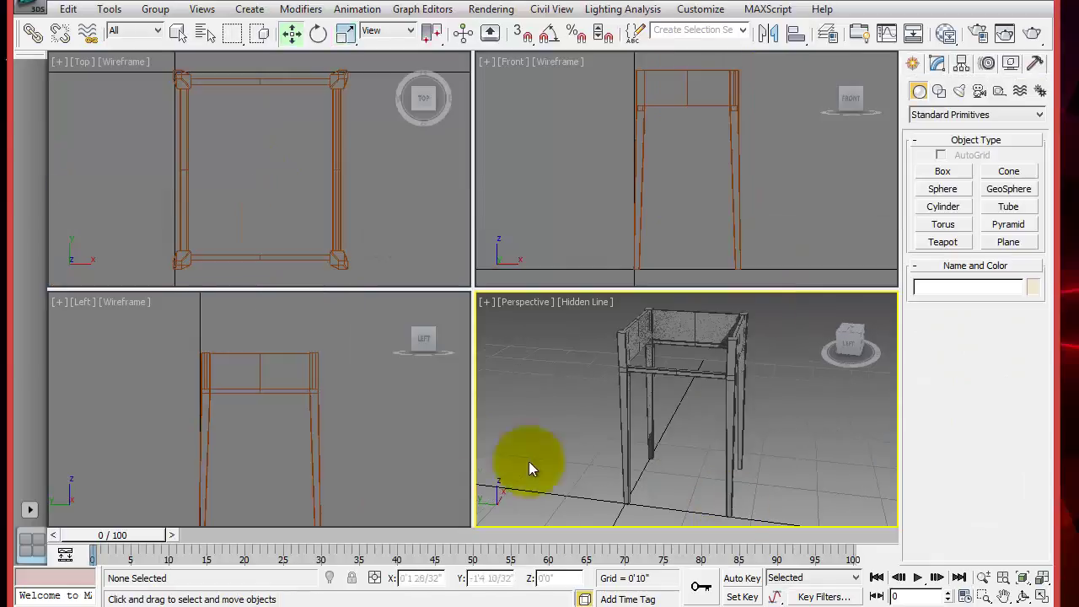
Step: Create a box in the left view filling the opening between the front legs, about 0'4 15/32" by 1'1 24/32", with height 0'0 16/32"
left_click(340, 416)
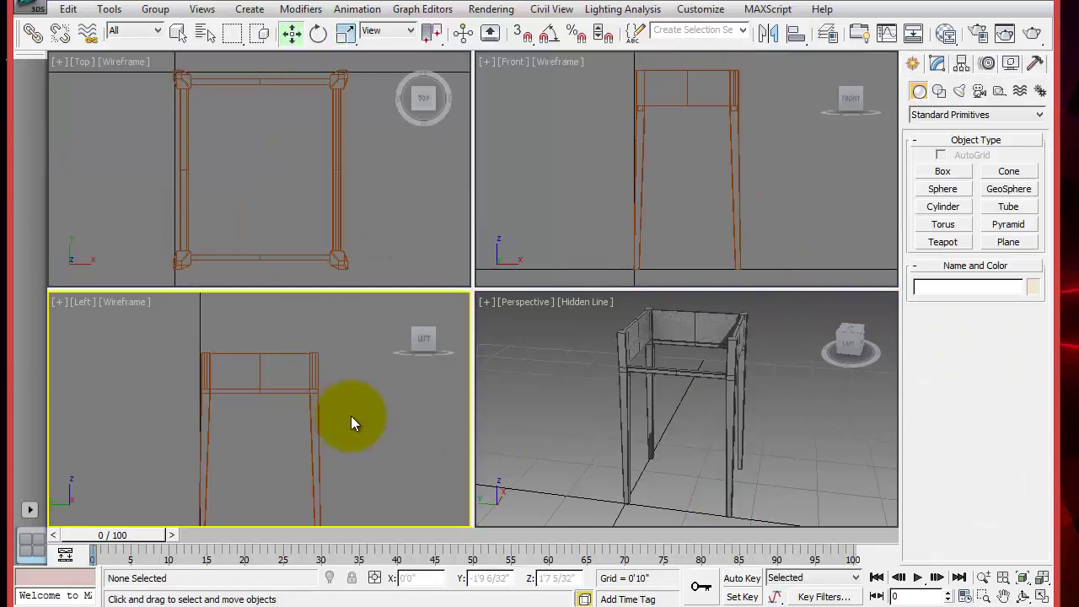
key("alt+w")
scroll(401, 371, "up", 1)
scroll(411, 371, "up", 1)
left_click(943, 171)
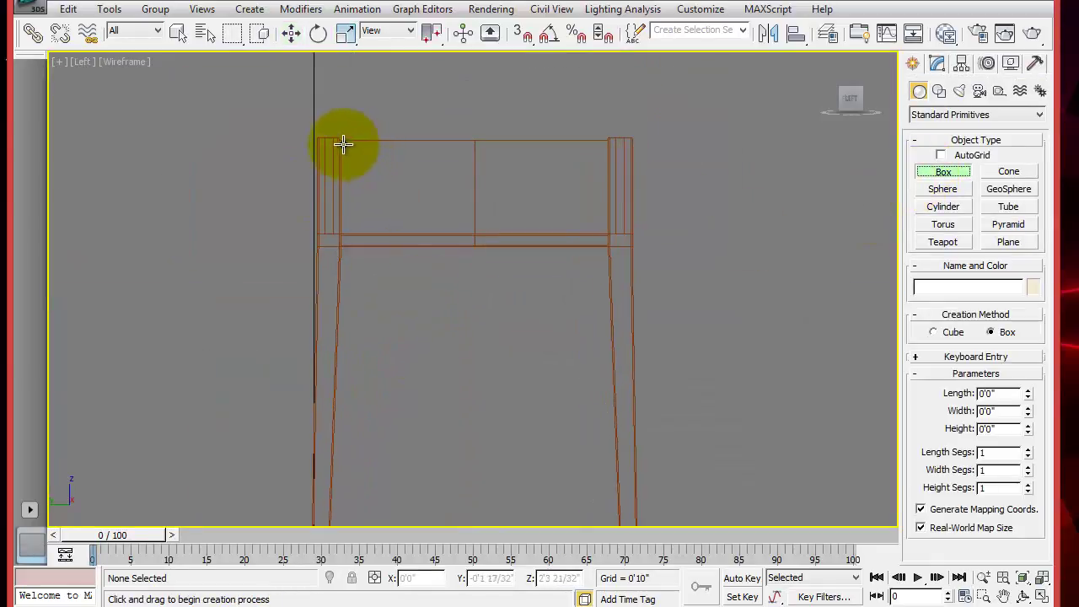
left_click_drag(341, 144, 606, 229)
left_click(605, 217)
left_click_drag(981, 428, 1050, 436)
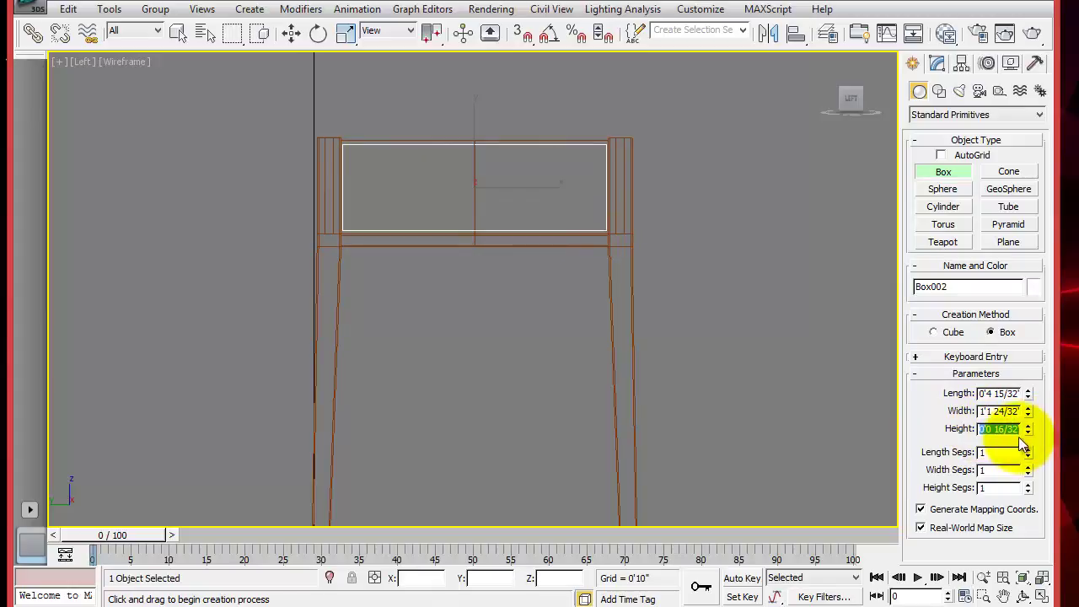
Step: Move the new front panel along X to about 0'1 1/32" so it sits in the opening between the front legs
middle_click(470, 352)
key("alt+w")
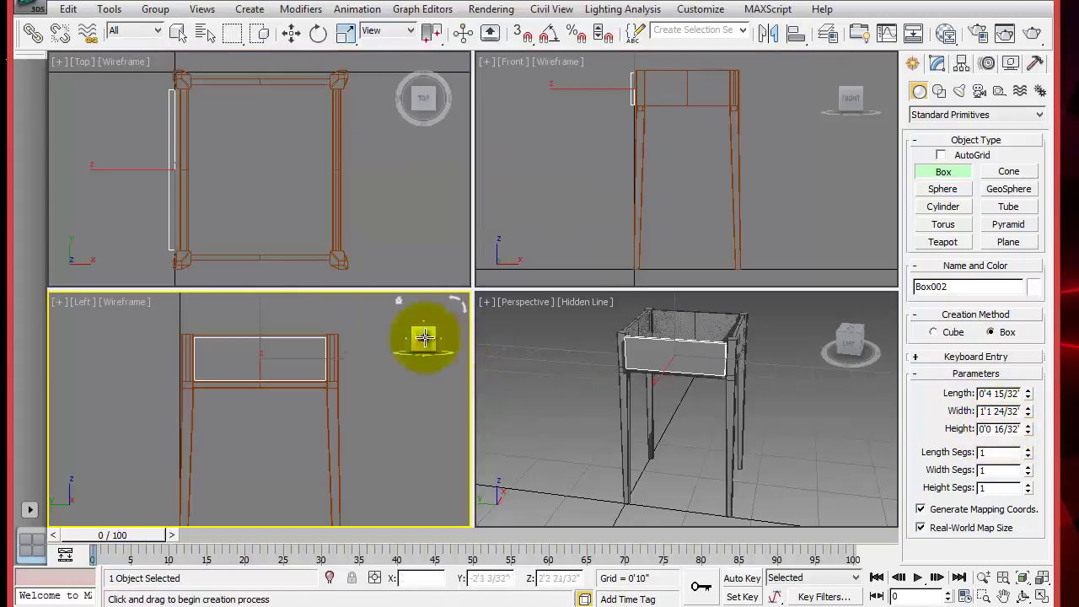
scroll(269, 197, "up", 3)
middle_click_drag(245, 210, 342, 203)
left_click(292, 34)
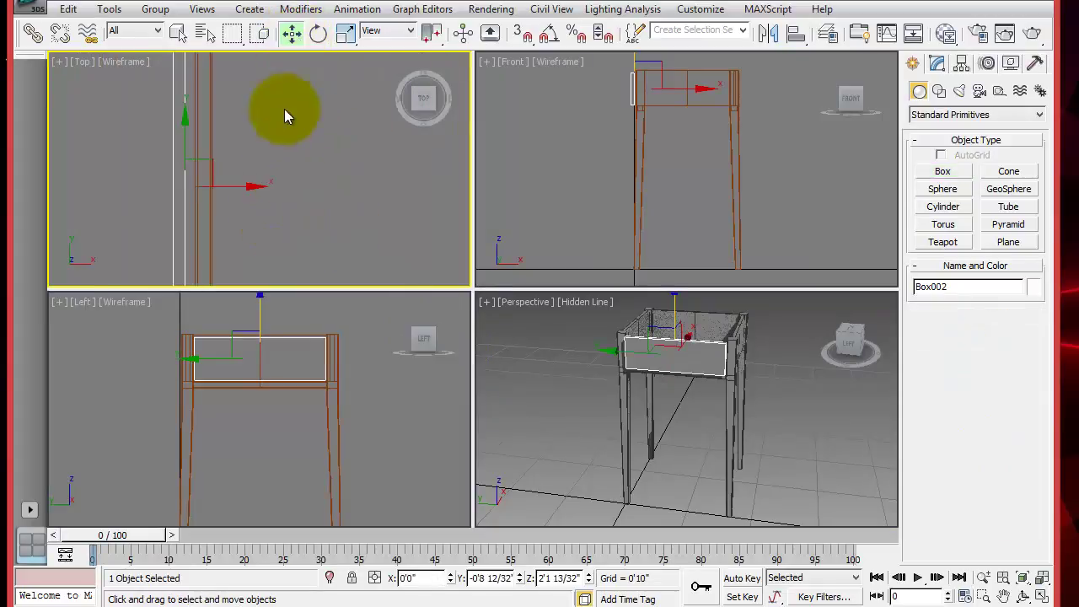
middle_click_drag(284, 170, 322, 224)
left_click_drag(260, 241, 291, 241)
scroll(317, 190, "down", 3)
left_click(694, 366)
key("alt+w")
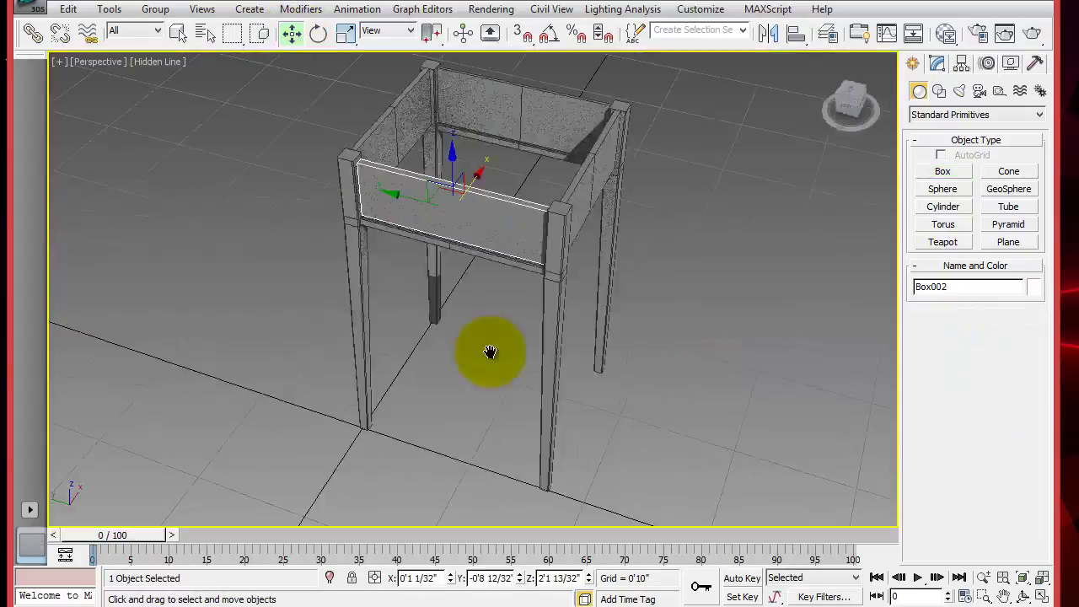
Step: Isolate the front panel and convert it to an editable poly
middle_click_drag(475, 357, 340, 294, "alt")
right_click(456, 263)
left_click(508, 141)
right_click(556, 250)
mouse_move(641, 404)
left_click(776, 414)
Step: Connect the upper and lower edges of the panel's inner face with four segments and a pinch of -93
left_click(952, 272)
left_click(397, 224)
left_click(414, 386, "ctrl")
left_click(1029, 554)
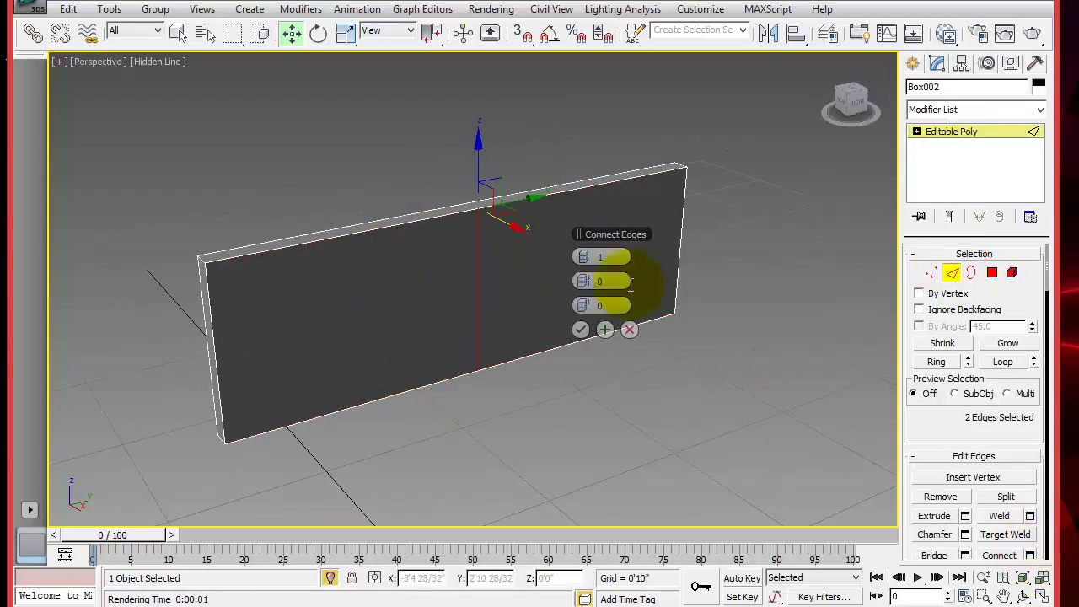
left_click(588, 258)
left_click(589, 258)
left_click(588, 258)
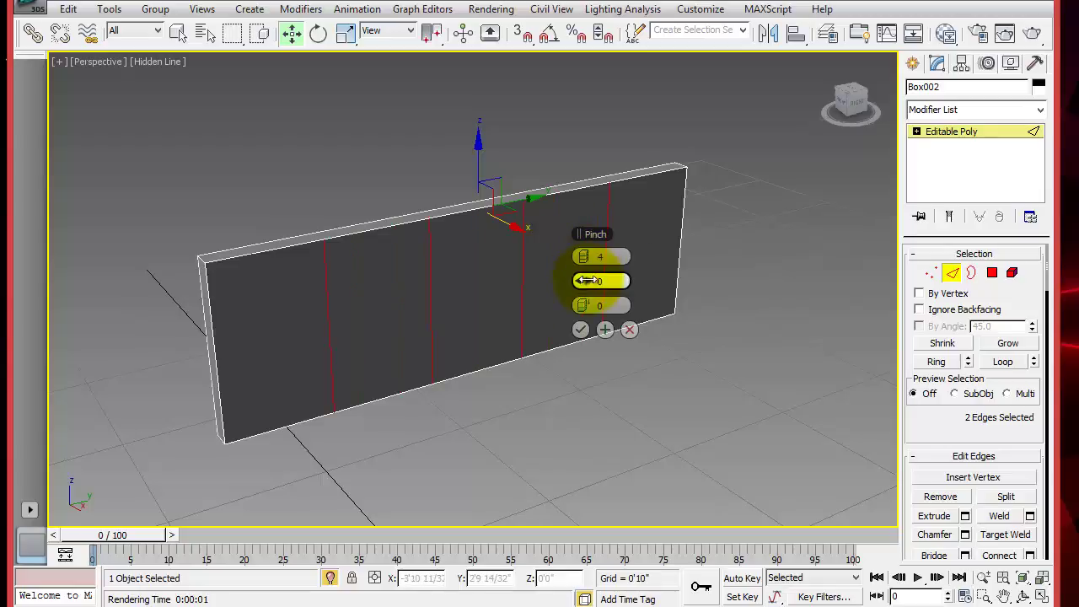
left_click_drag(588, 282, 545, 332)
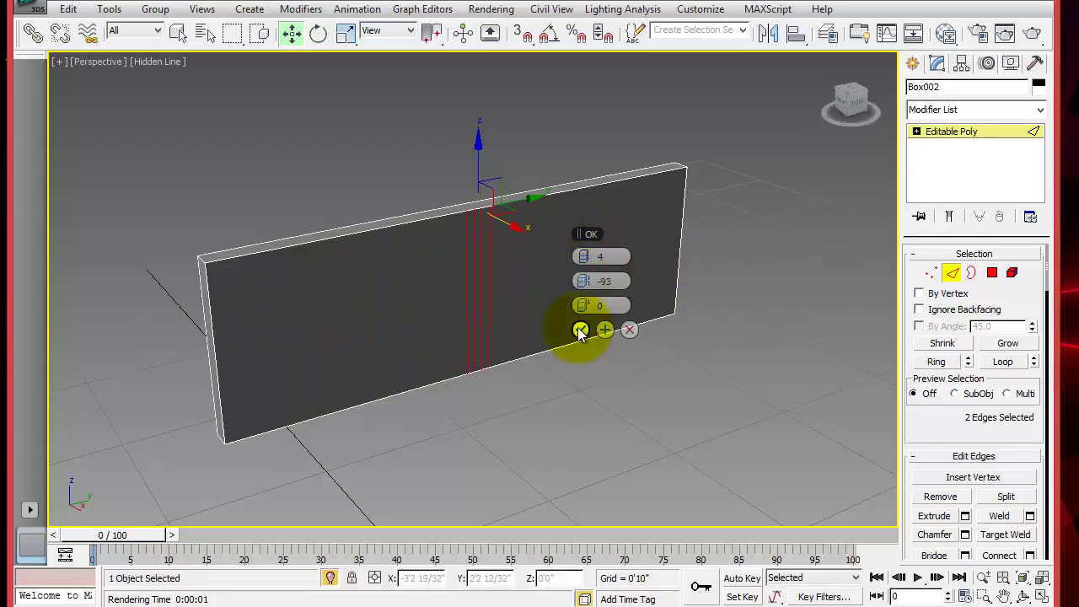
left_click(581, 329)
Step: Move the four new vertical edge lines' vertices apart along Y, placing one pair near each end of the panel
left_click(931, 273)
middle_click_drag(732, 357, 688, 328, "alt")
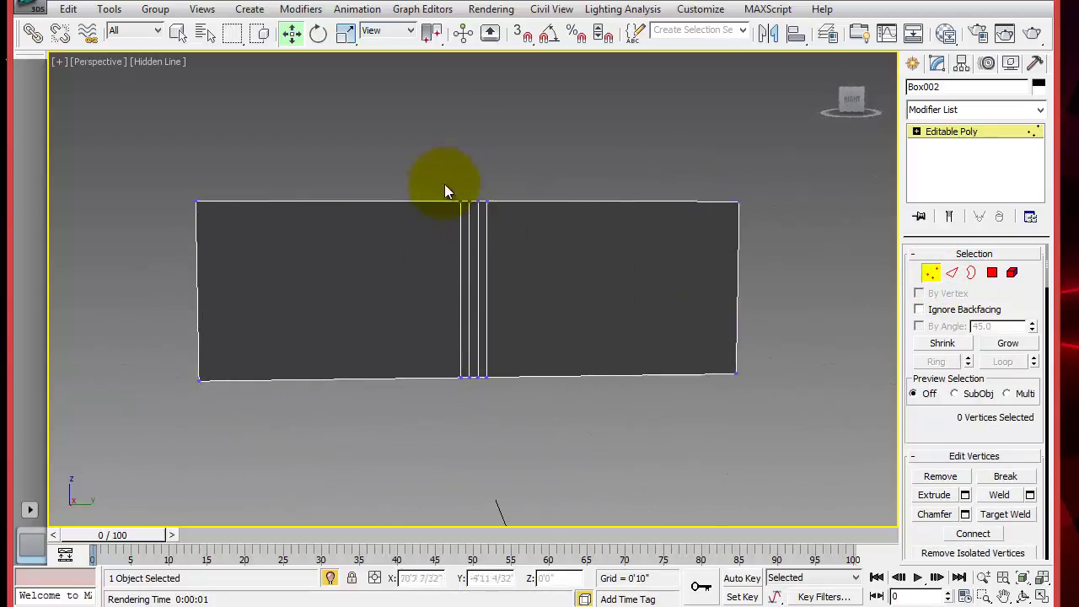
left_click_drag(469, 389, 473, 392)
left_click_drag(505, 313, 269, 303)
left_click_drag(455, 181, 506, 396)
left_click_drag(534, 289, 777, 294)
left_click(809, 375)
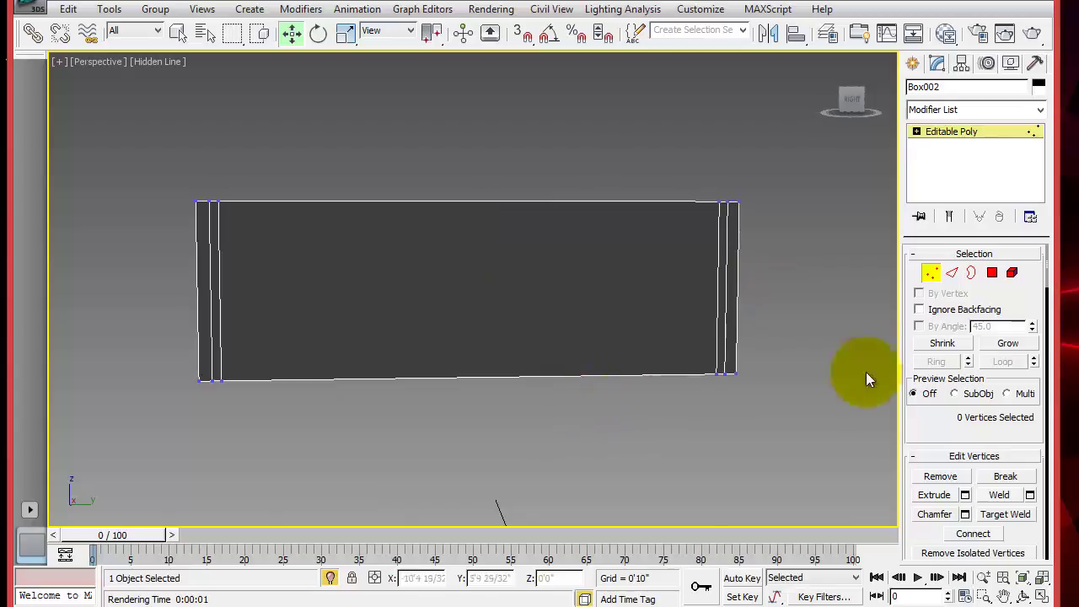
Step: Connect the panel's four inner vertical edges with two segments and a pinch of -79, then lower the new edges close to the panel's bottom
left_click(951, 273)
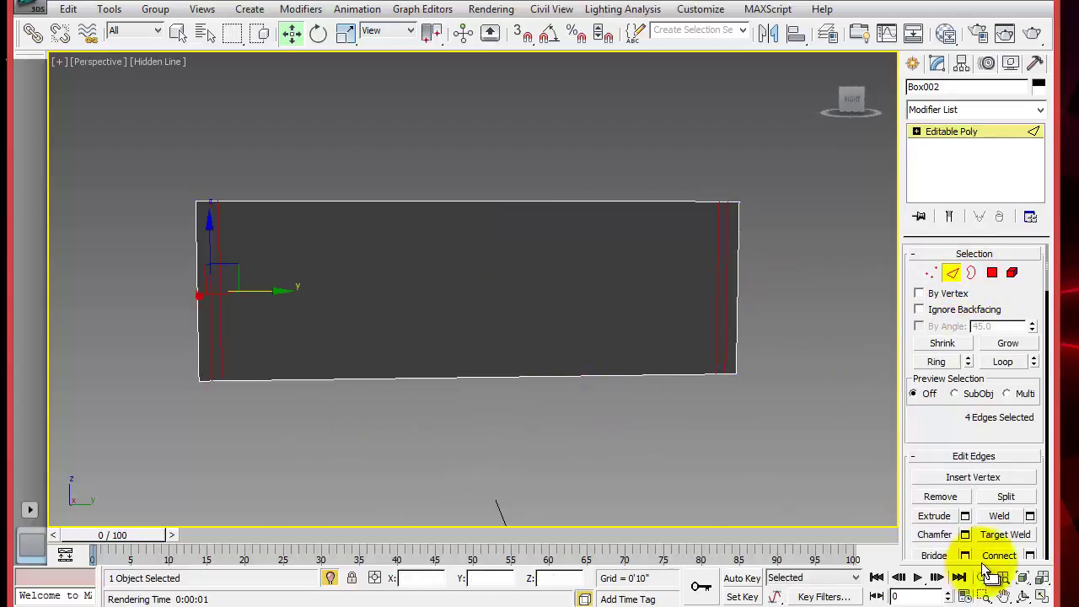
left_click(1029, 555)
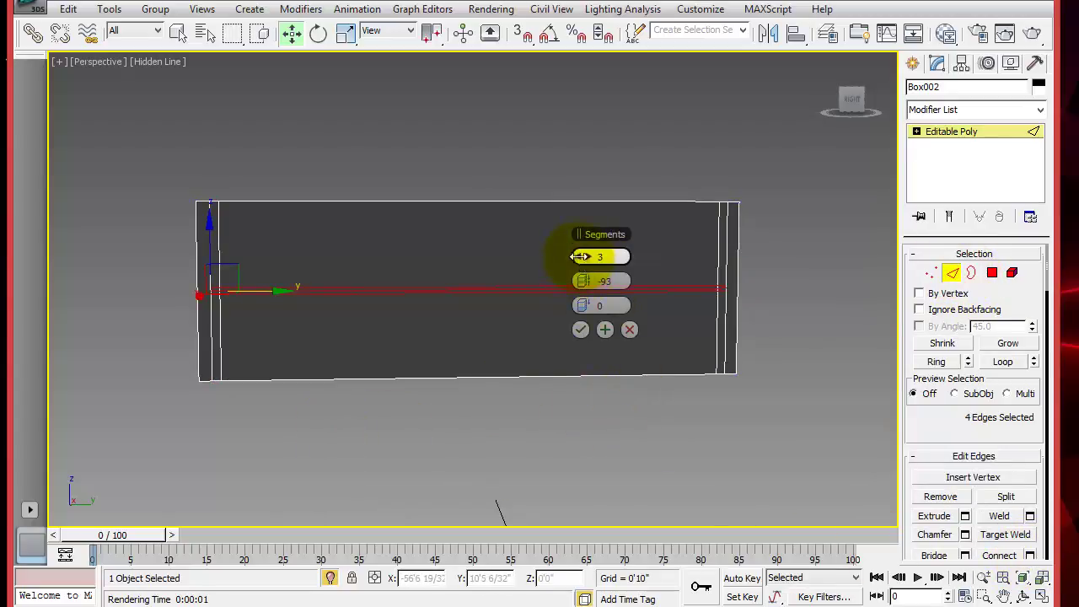
left_click(580, 330)
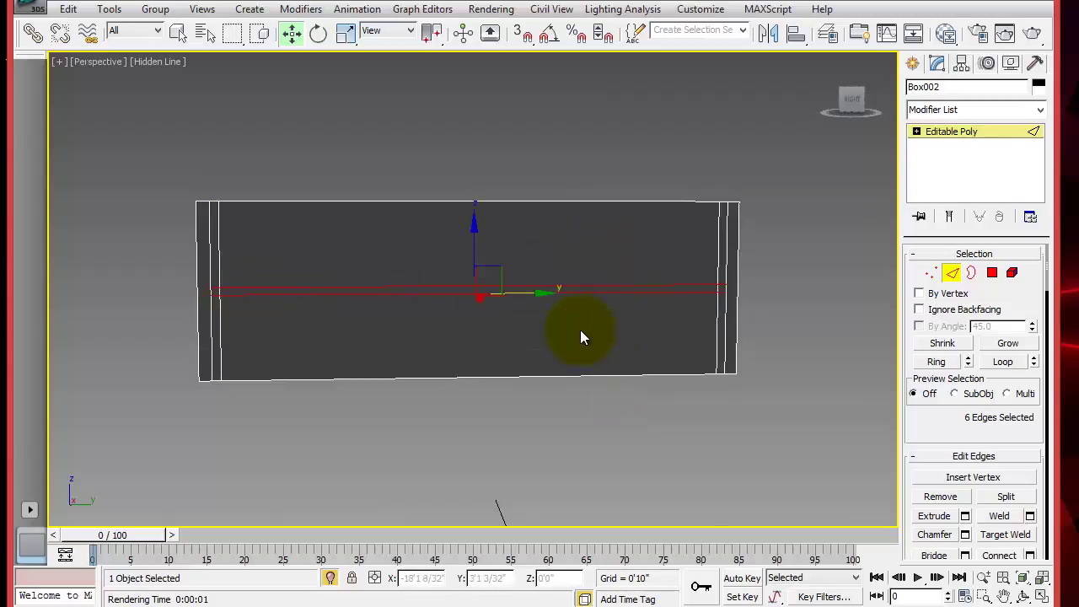
left_click_drag(475, 248, 466, 297)
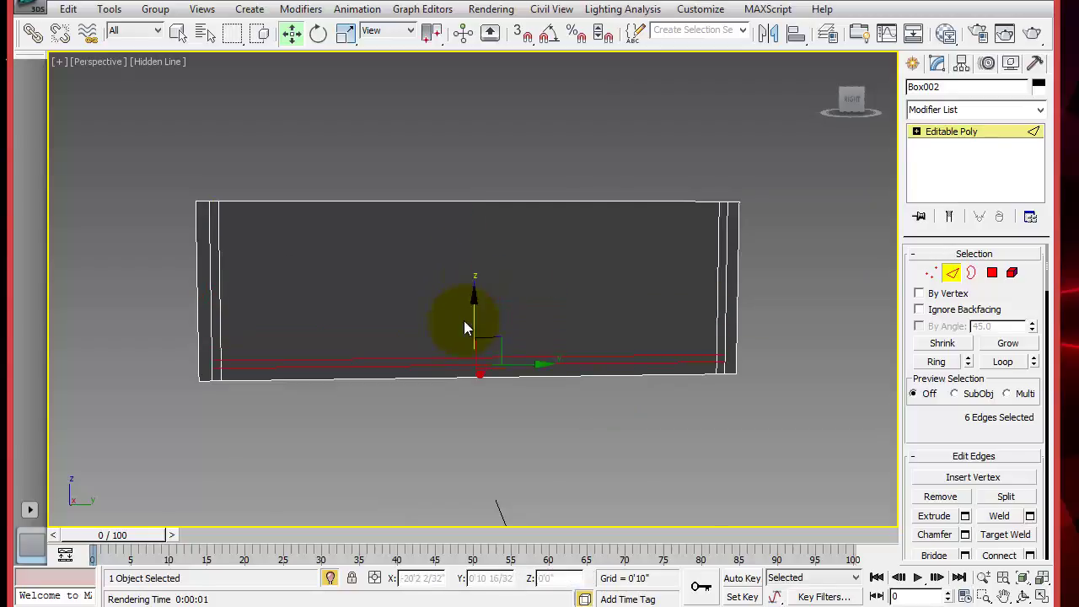
left_click(646, 391)
Step: Connect the four vertical edges above the lower pair with two segments and a pinch of -79, and raise the new edges along Z
left_click(211, 224)
left_click(217, 240, "ctrl")
left_click(721, 279, "ctrl")
left_click(717, 329, "ctrl")
left_click(1031, 556)
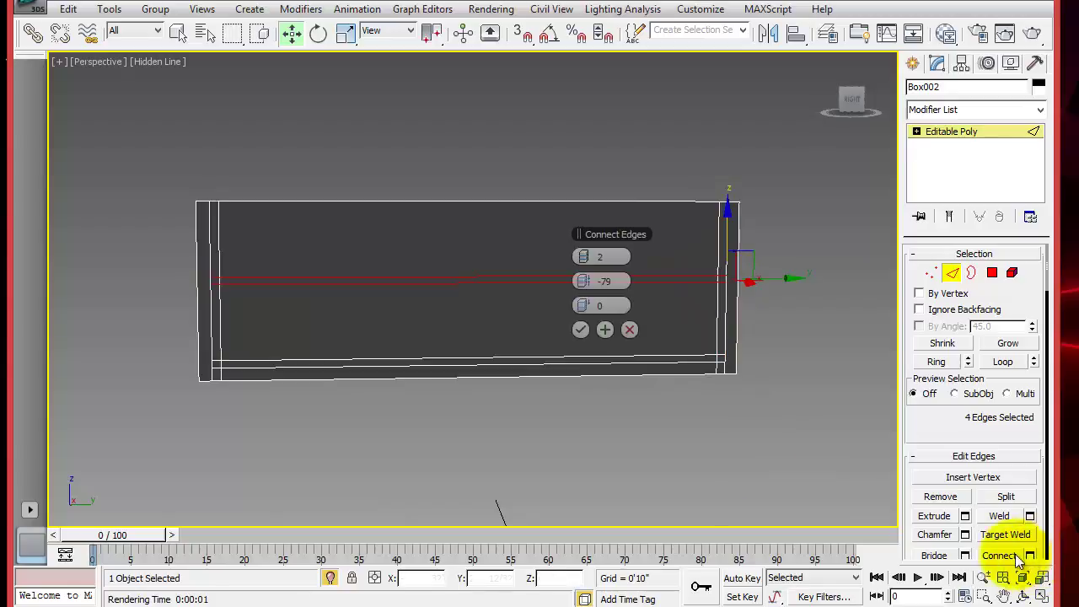
left_click(581, 331)
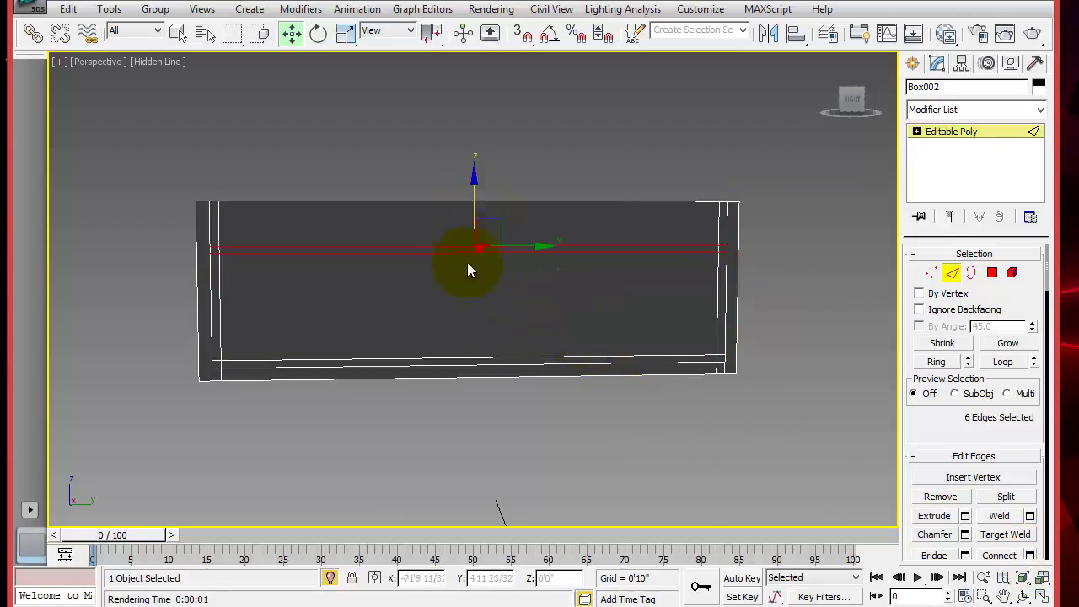
Step: Extrude the U-shaped strip of five narrow polygons on the panel's inner face to form the drawer's sides and bottom
left_click(993, 273)
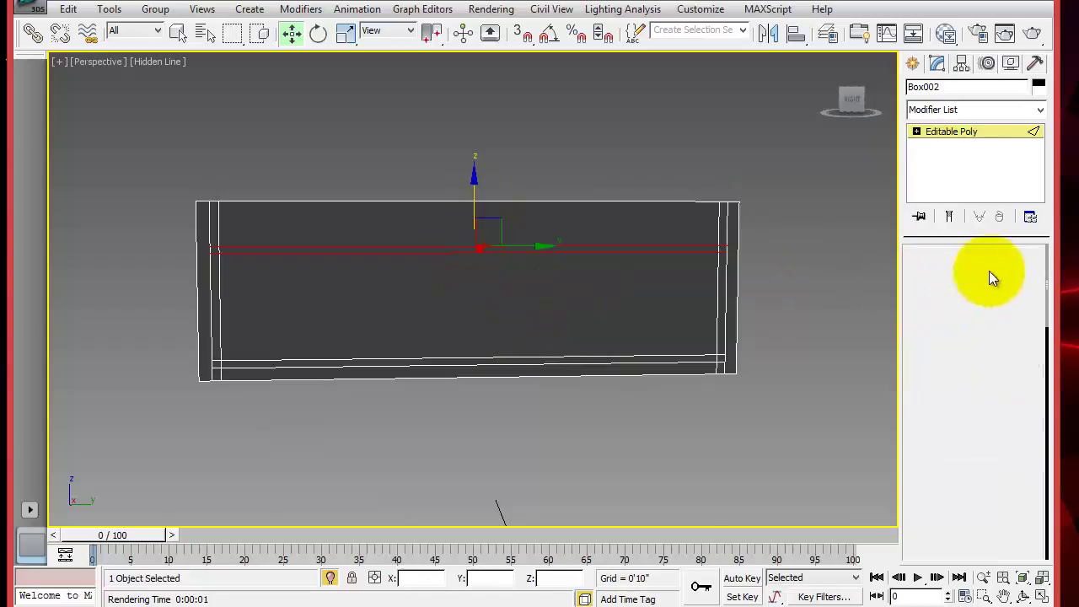
left_click(214, 299)
left_click(212, 362, "ctrl")
left_click(691, 360, "ctrl")
left_click(721, 360, "ctrl")
left_click(718, 341, "ctrl")
middle_click_drag(552, 426, 631, 436, "alt")
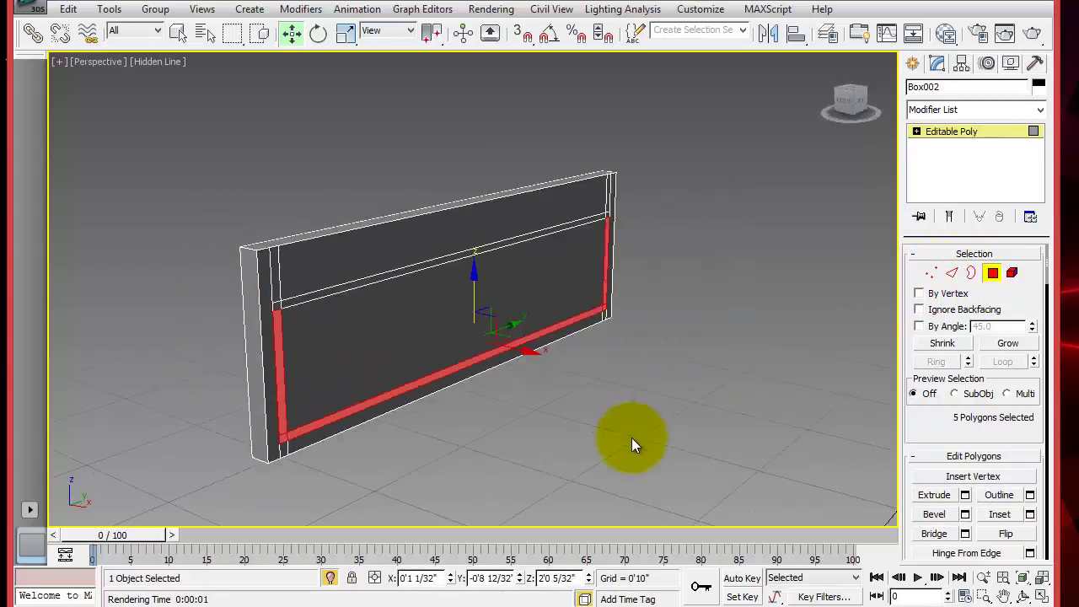
left_click(965, 495)
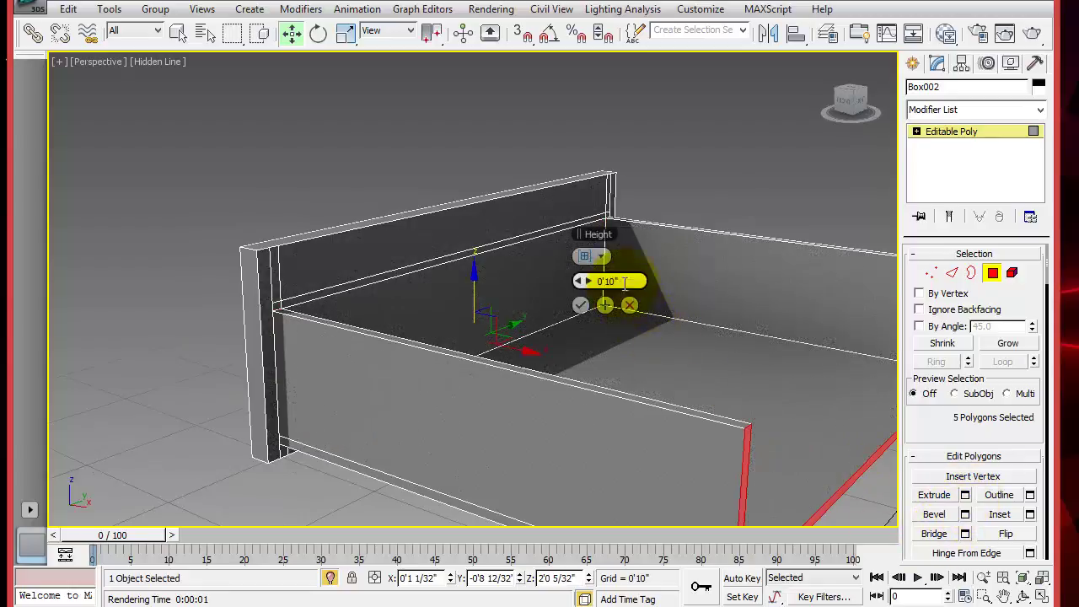
left_click(580, 305)
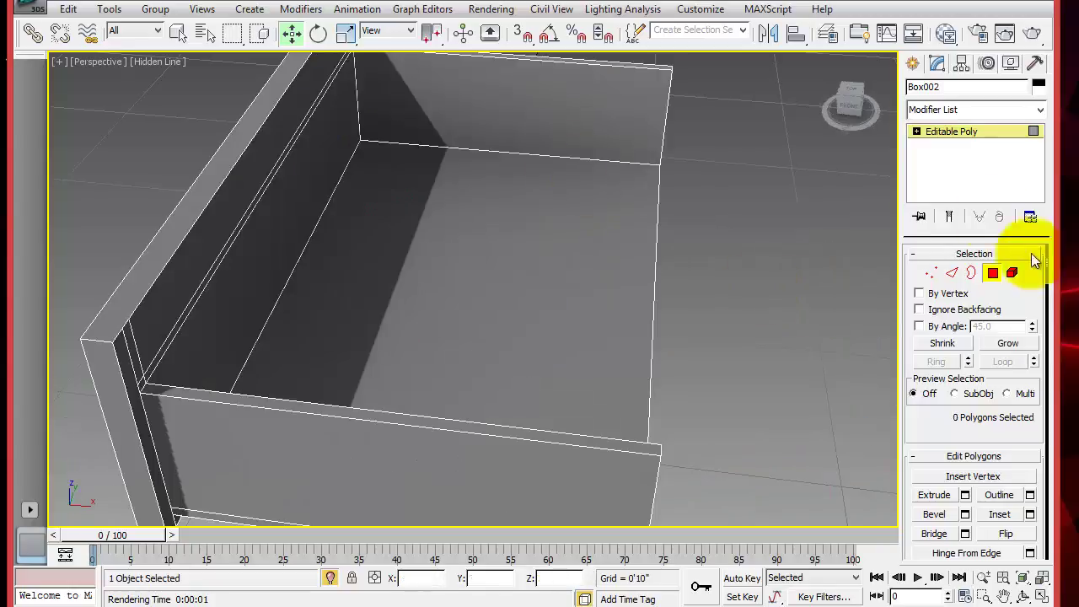
Step: Connect the 12 lengthwise edges of the drawer's sides and bottom with one segment, placing the loop along X close to the open back end
left_click(951, 273)
scroll(767, 269, "down", 5)
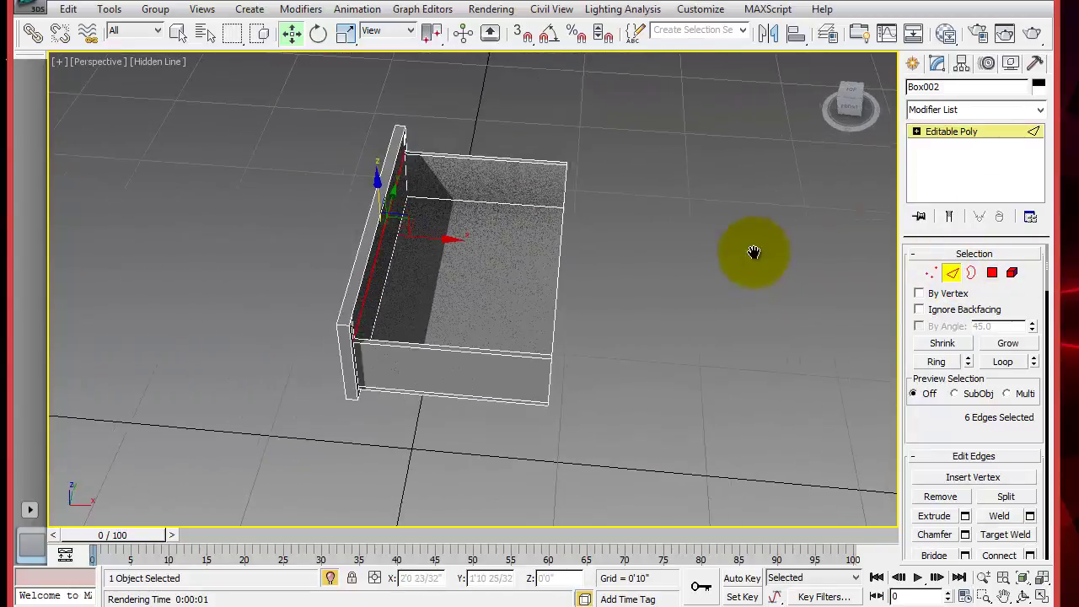
key("alt+r")
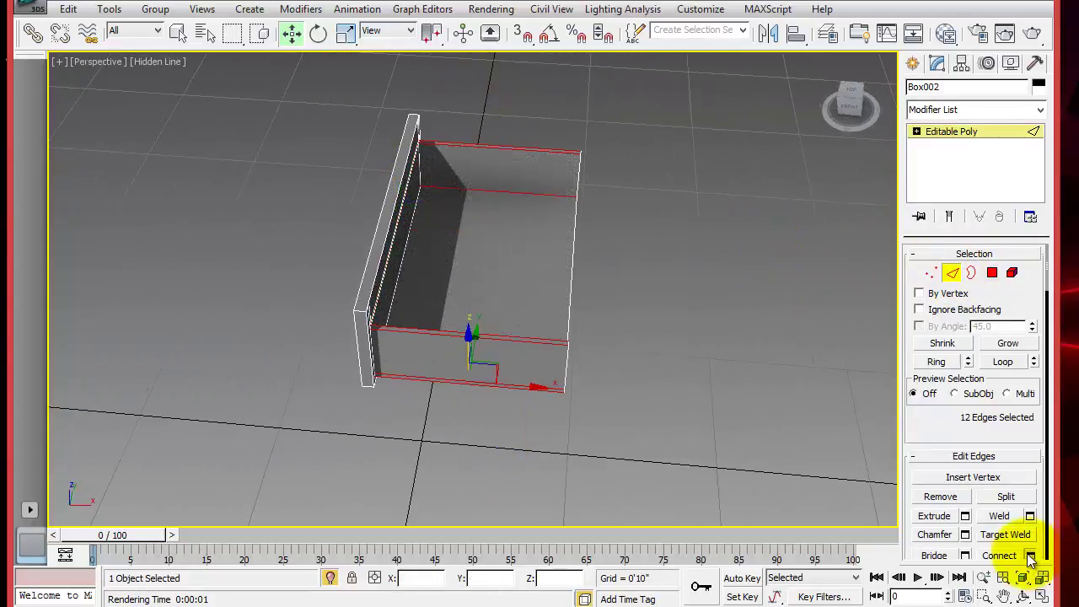
left_click(1031, 555)
left_click(579, 256)
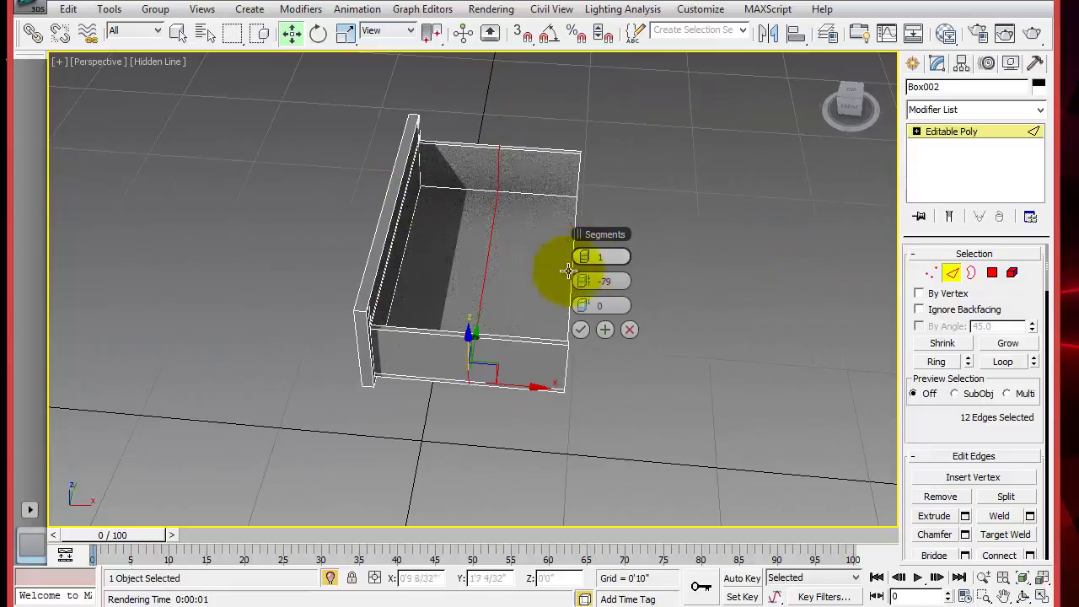
left_click(580, 329)
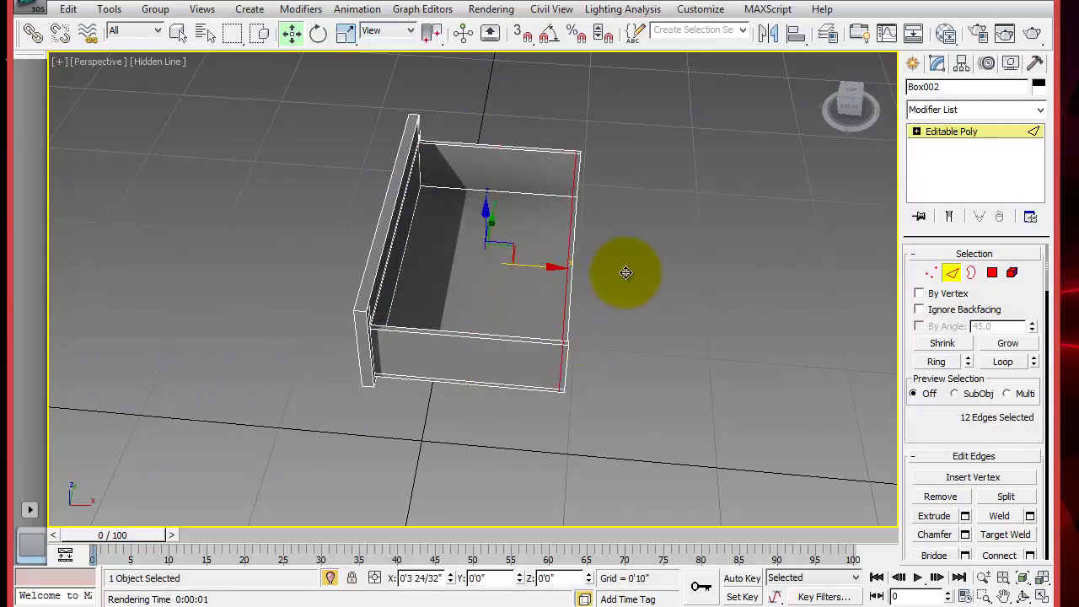
Step: Bridge the narrow facing polygons at the back ends of the two drawer sides to close the drawer's back
middle_click_drag(621, 331, 514, 301, "alt")
scroll(609, 299, "up", 4)
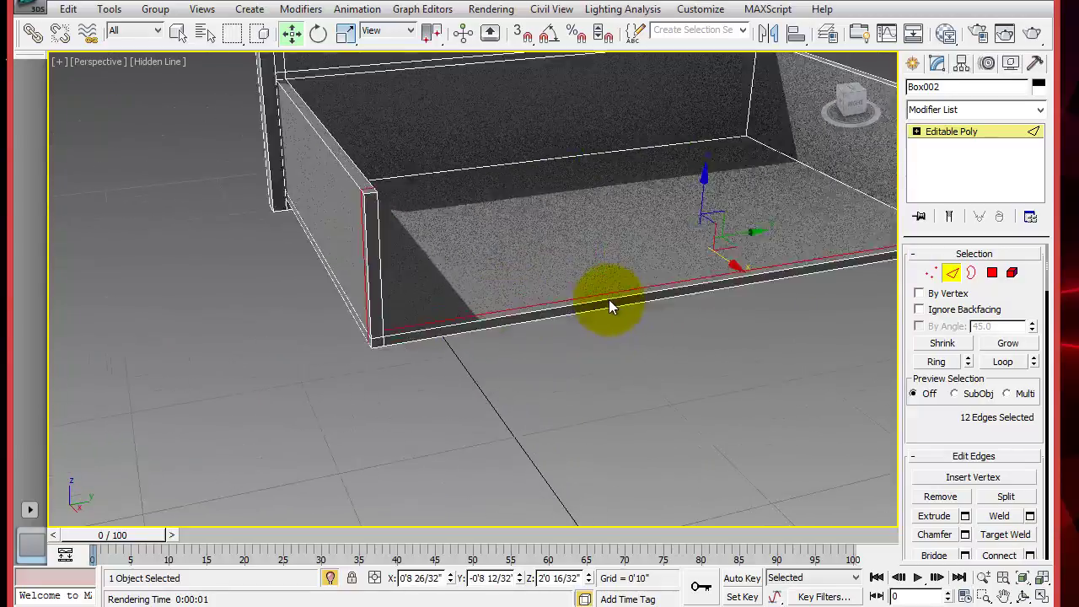
middle_click_drag(609, 299, 506, 342)
left_click(993, 274)
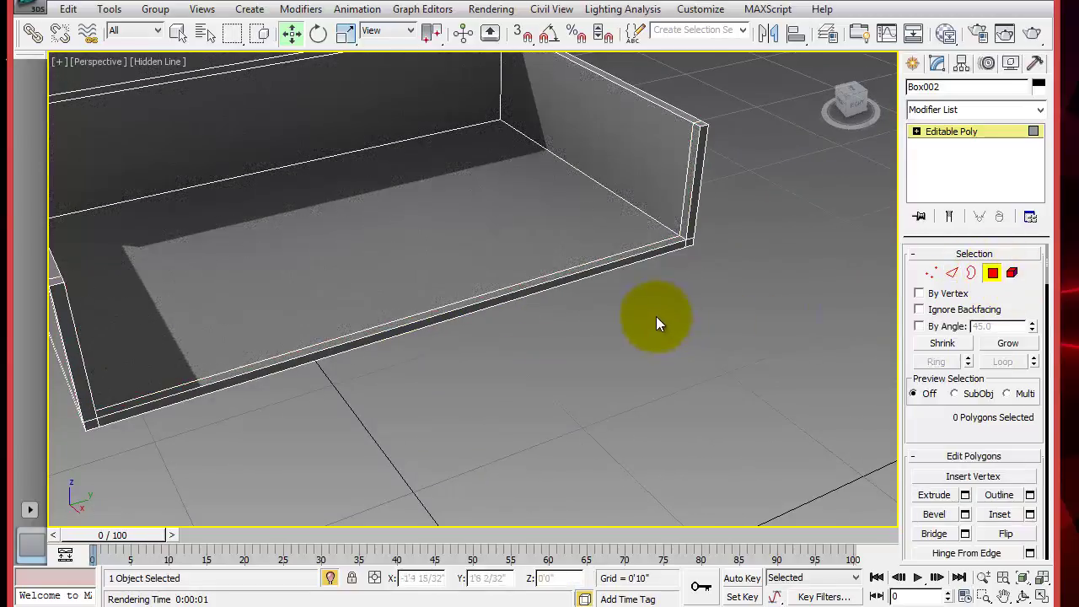
left_click(683, 242)
left_click(689, 272)
mouse_move(631, 295)
middle_mouse_down()
mouse_move(682, 292)
mouse_move(633, 296)
middle_mouse_up()
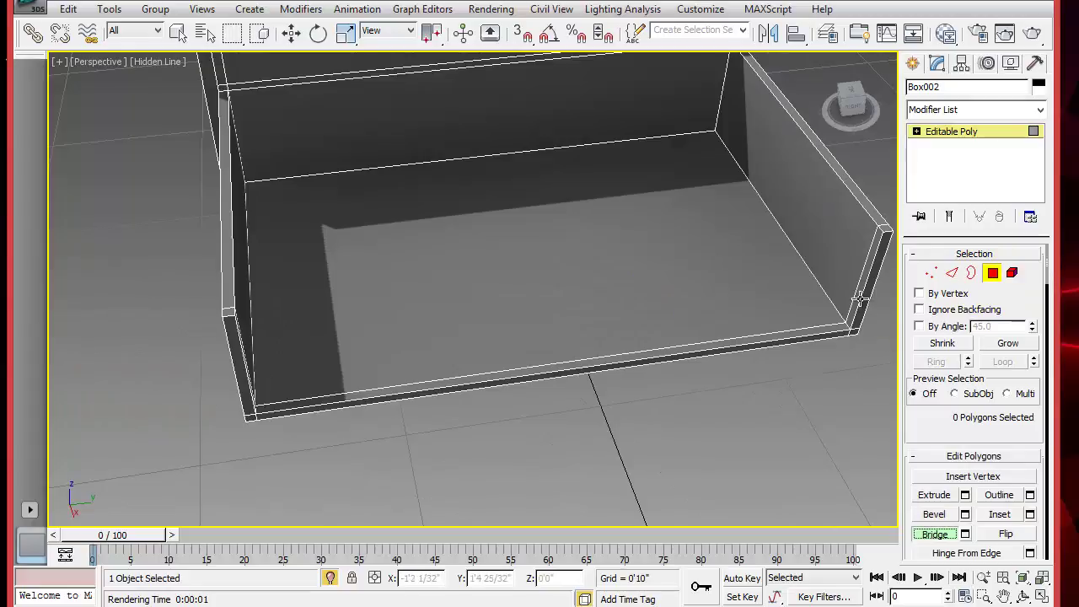
middle_click_drag(798, 339, 704, 394, "alt")
left_click(189, 286)
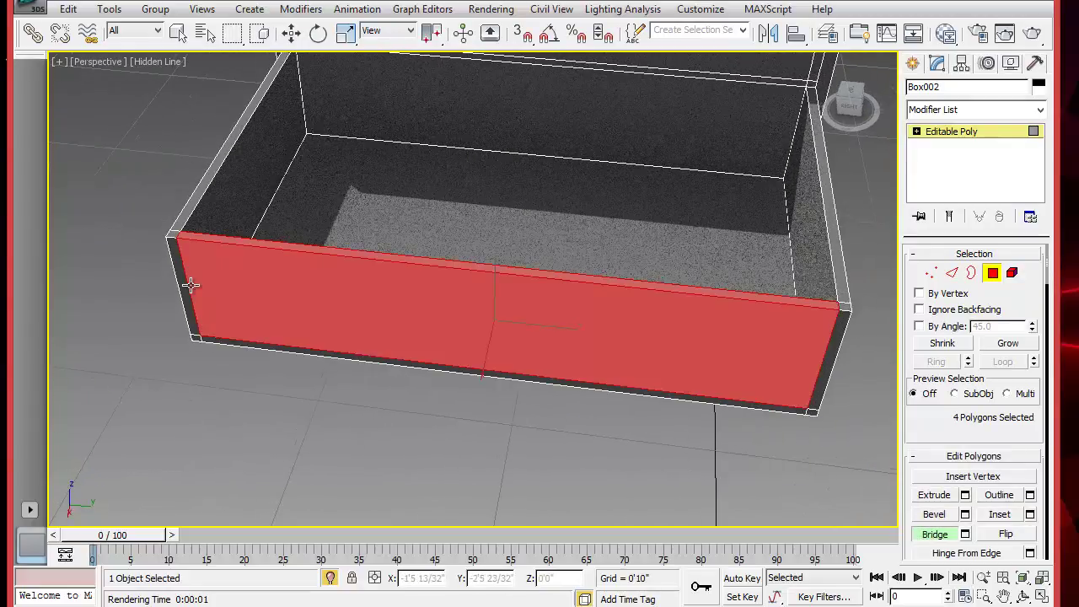
scroll(598, 391, "down", 5)
middle_click_drag(513, 381, 660, 351, "alt")
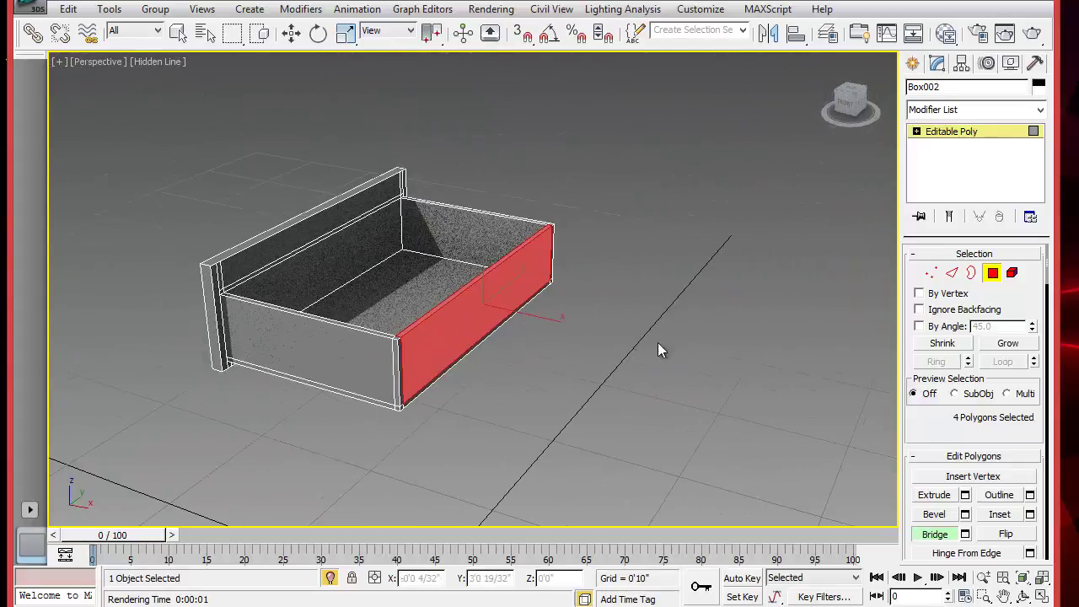
Step: Leave polygon editing and end the drawer's isolation to bring back the rest of the table
left_click(993, 272)
key("w")
left_click(541, 377)
middle_click_drag(540, 377, 653, 364, "alt")
right_click(592, 317)
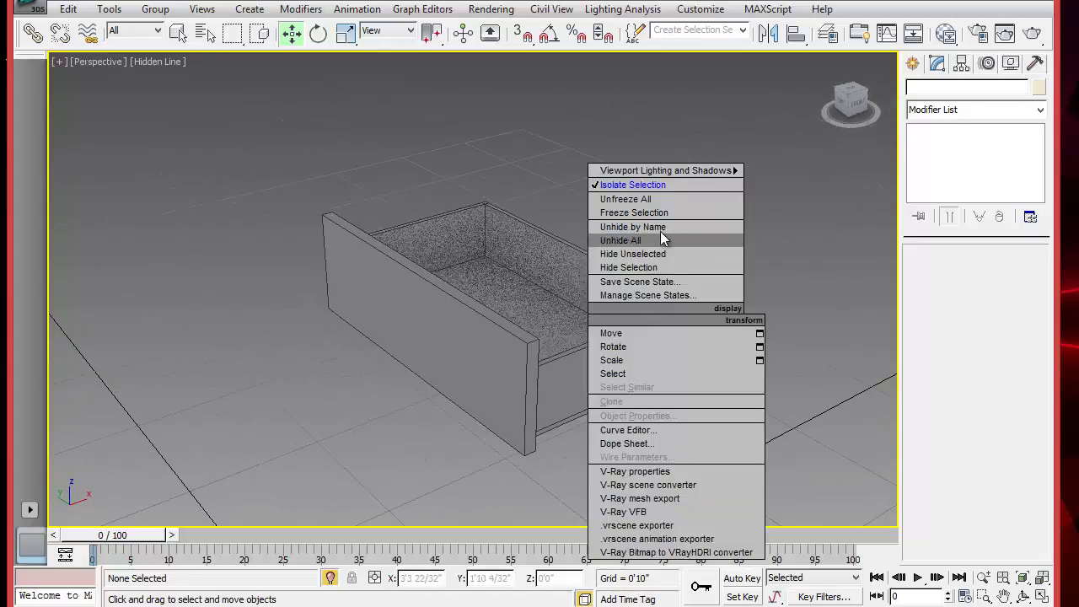
left_click(659, 185)
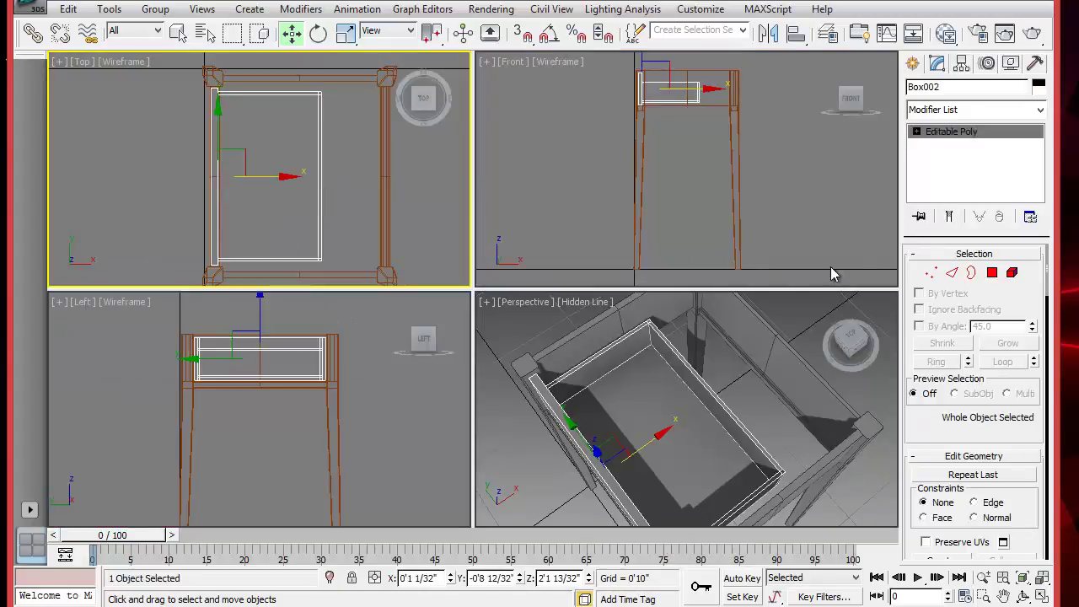
Step: Move the drawer's back vertices along X to deepen it until it nearly reaches the table's rear rail
left_click(931, 274)
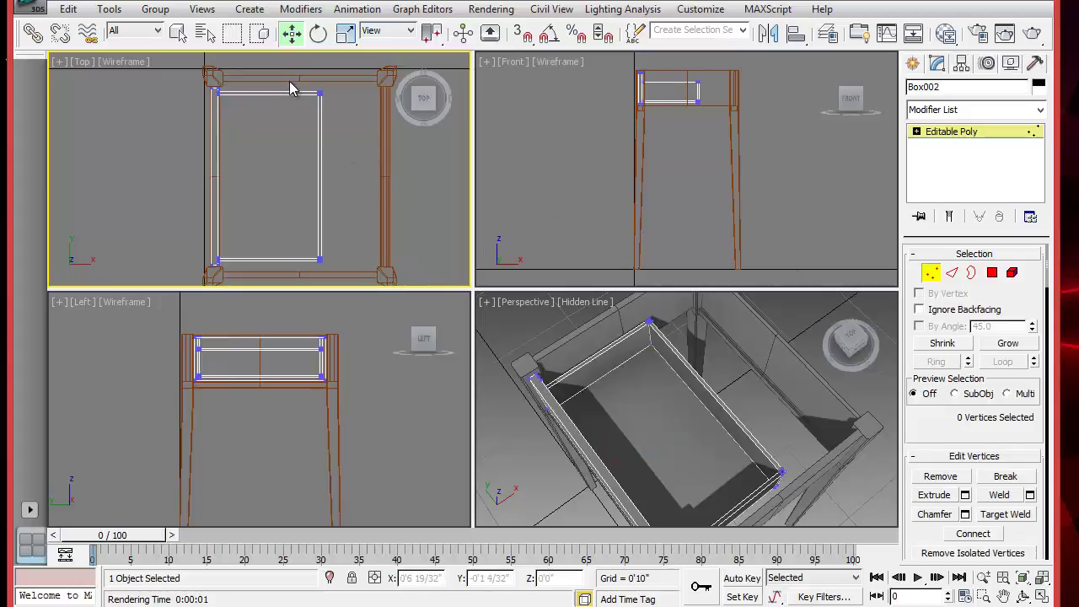
left_click_drag(340, 272, 340, 272)
left_click_drag(367, 178, 424, 193)
left_click(931, 274)
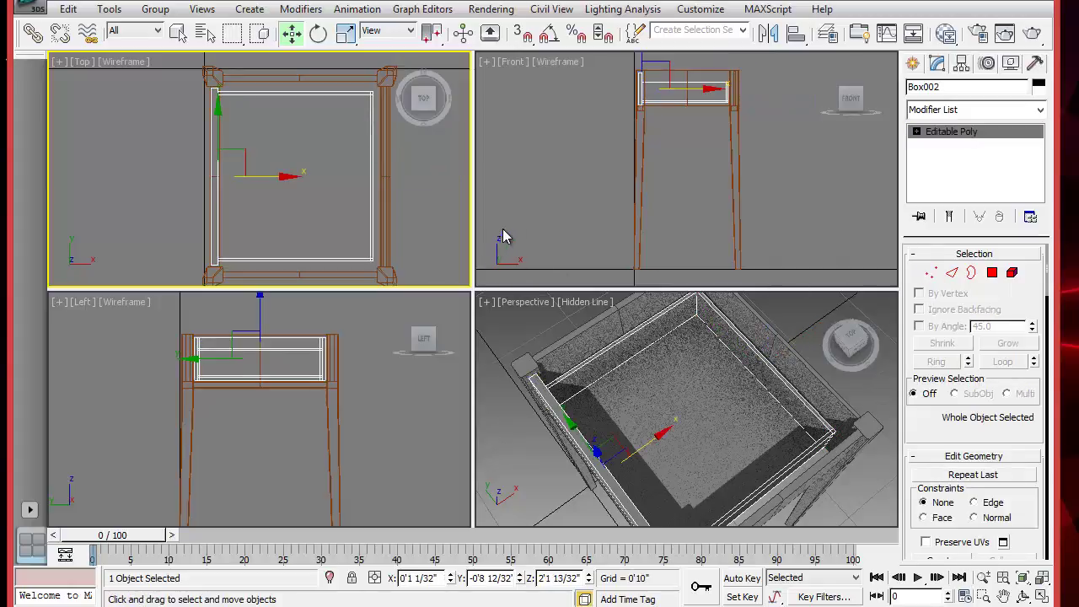
left_click(532, 220)
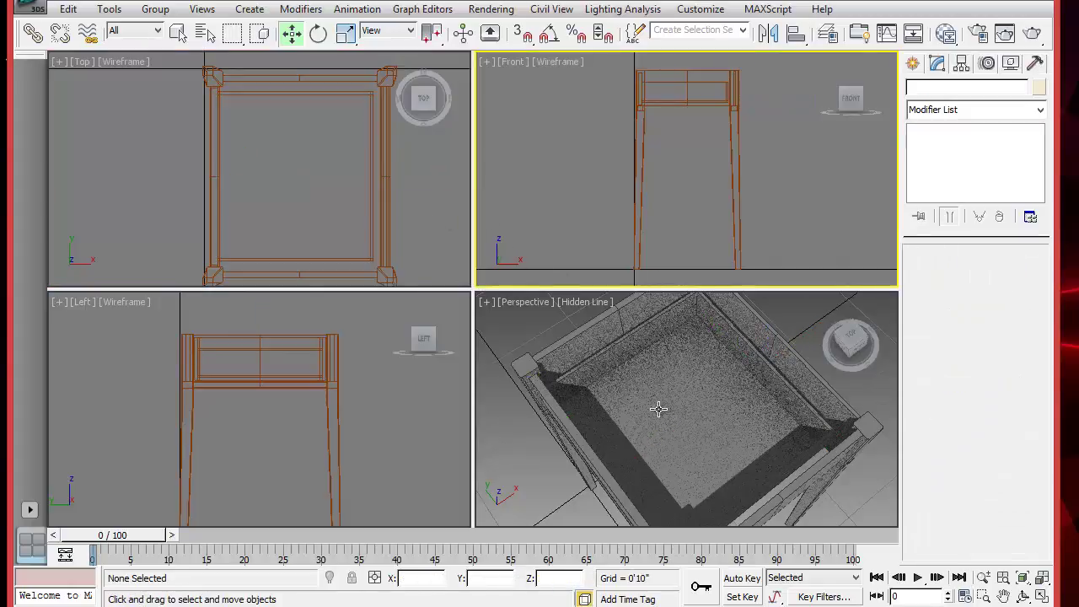
middle_click_drag(597, 426, 727, 453, "alt")
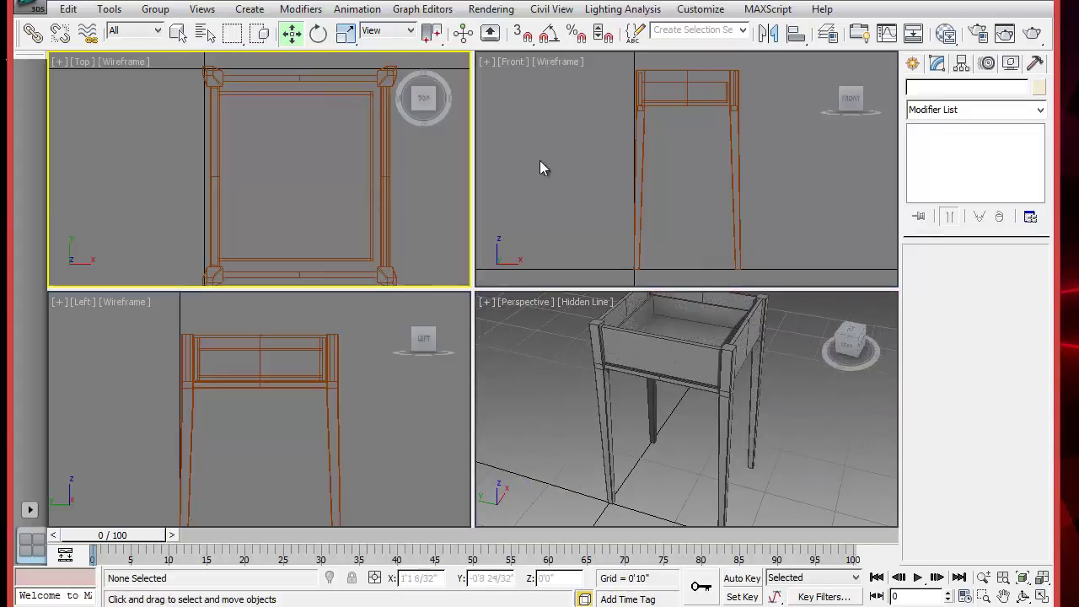
Step: Create a shelf box between the legs, about 1'2 5/32" by 1'0 4/32" and 0'0 16/32" high, and raise it to Z 0'10"
left_click(915, 65)
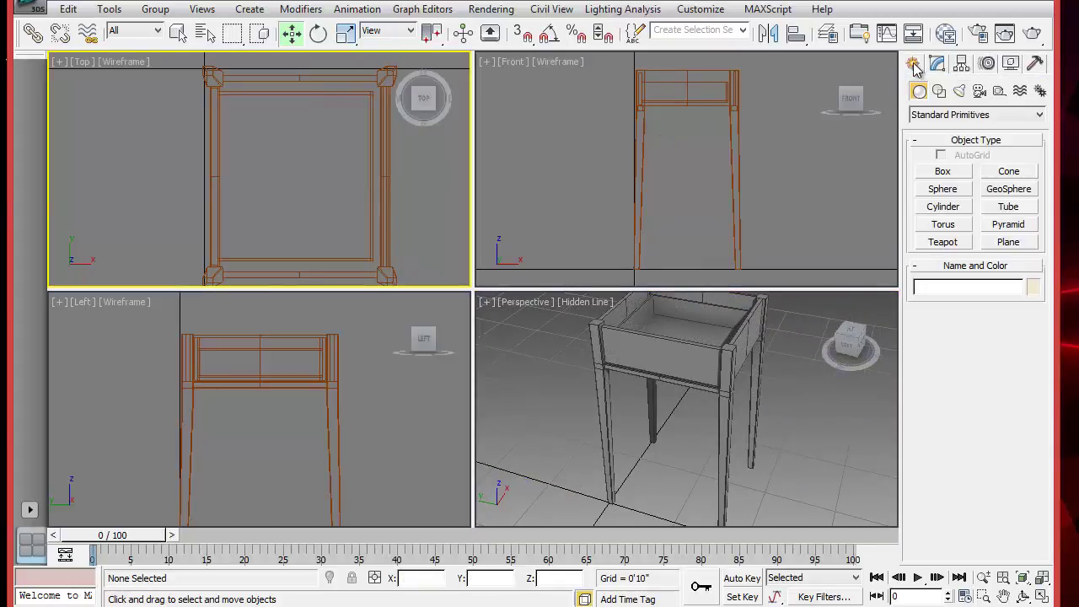
left_click(944, 172)
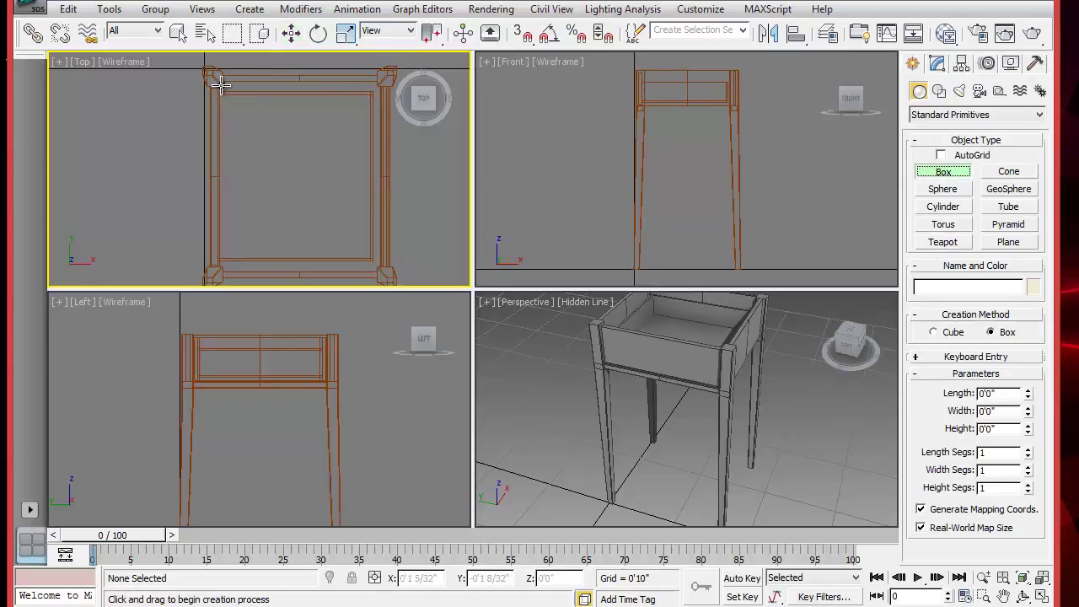
left_click_drag(219, 84, 378, 269)
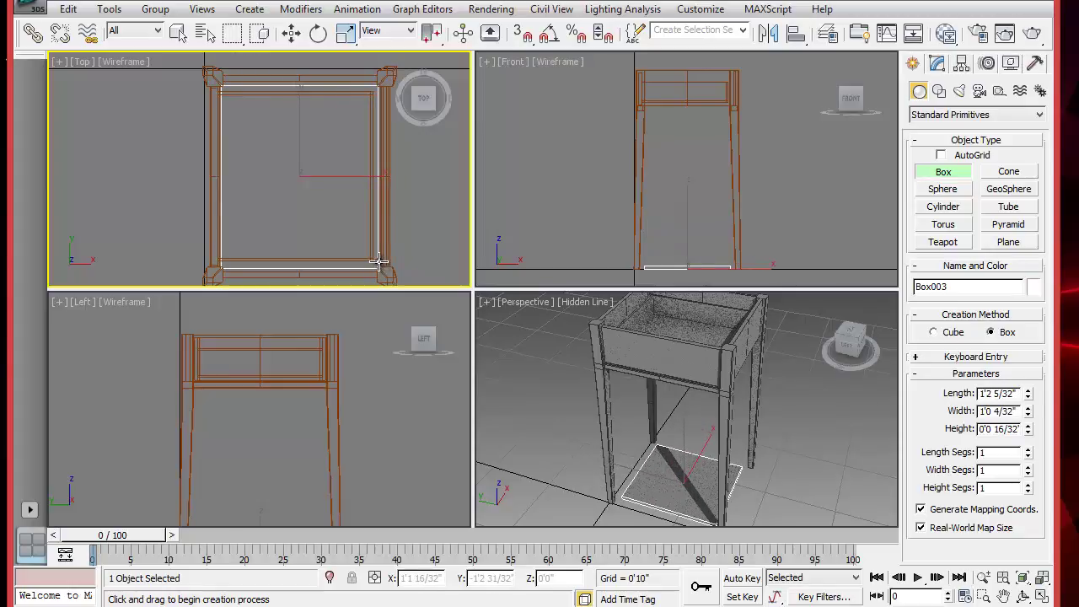
left_click(683, 243)
key("w")
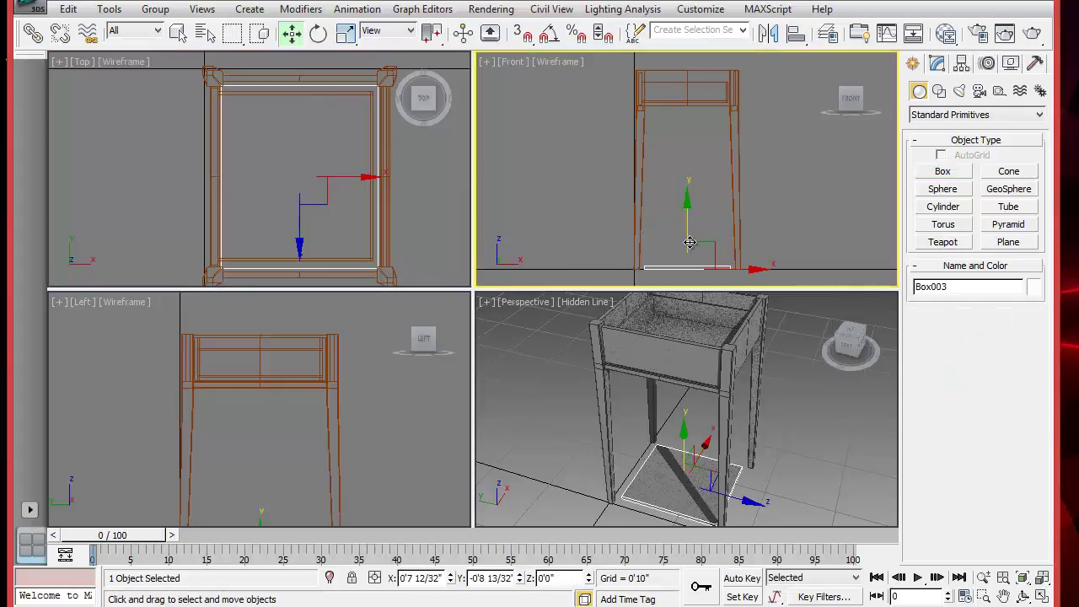
left_click_drag(690, 236, 685, 166)
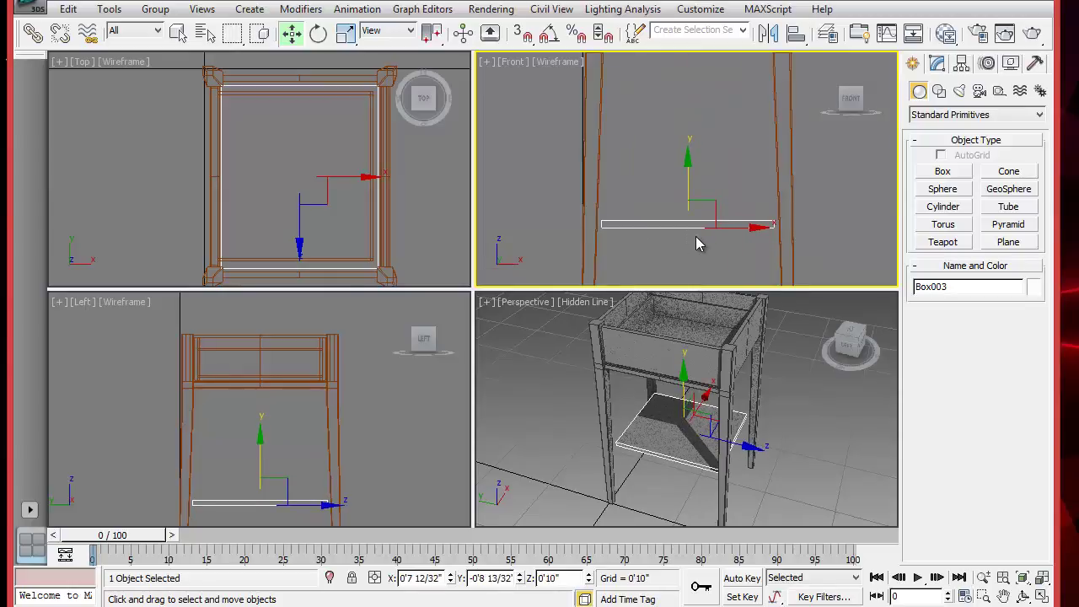
Step: Set the shelf's length to 1'2 23/32" and width to 1'0 16/32" so it reaches the four tapered legs
middle_click_drag(697, 243, 660, 217)
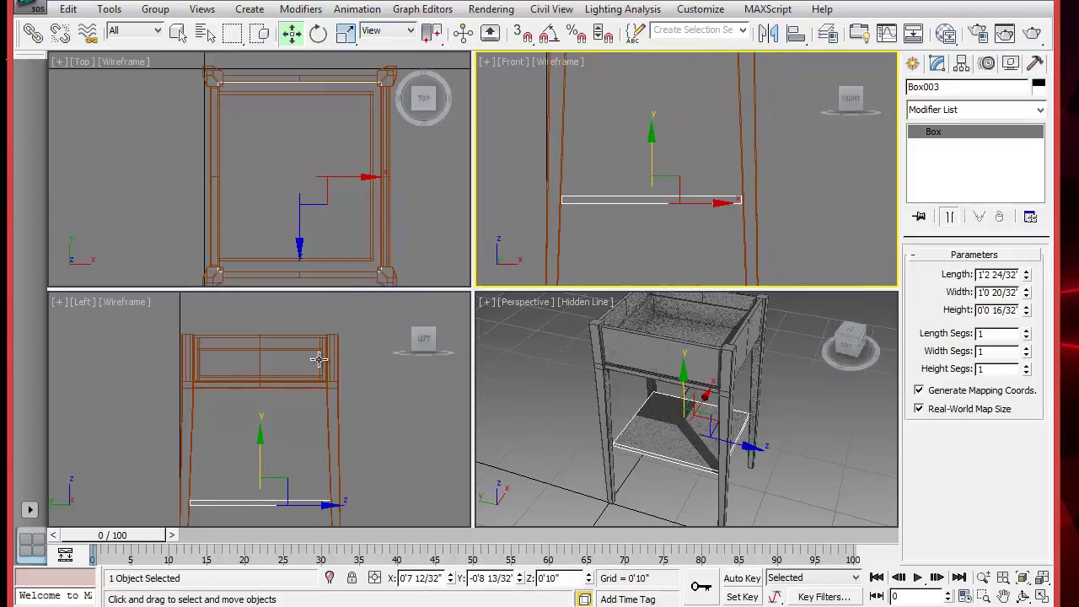
scroll(286, 436, "up", 3)
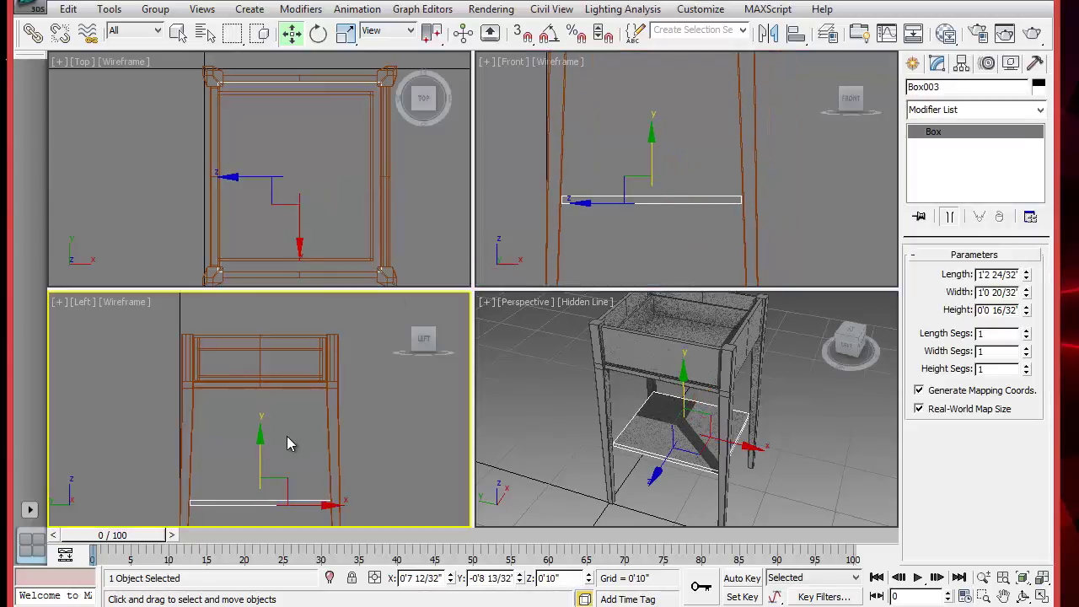
scroll(284, 399, "down", 2)
middle_click_drag(282, 443, 294, 366)
scroll(280, 458, "up", 5)
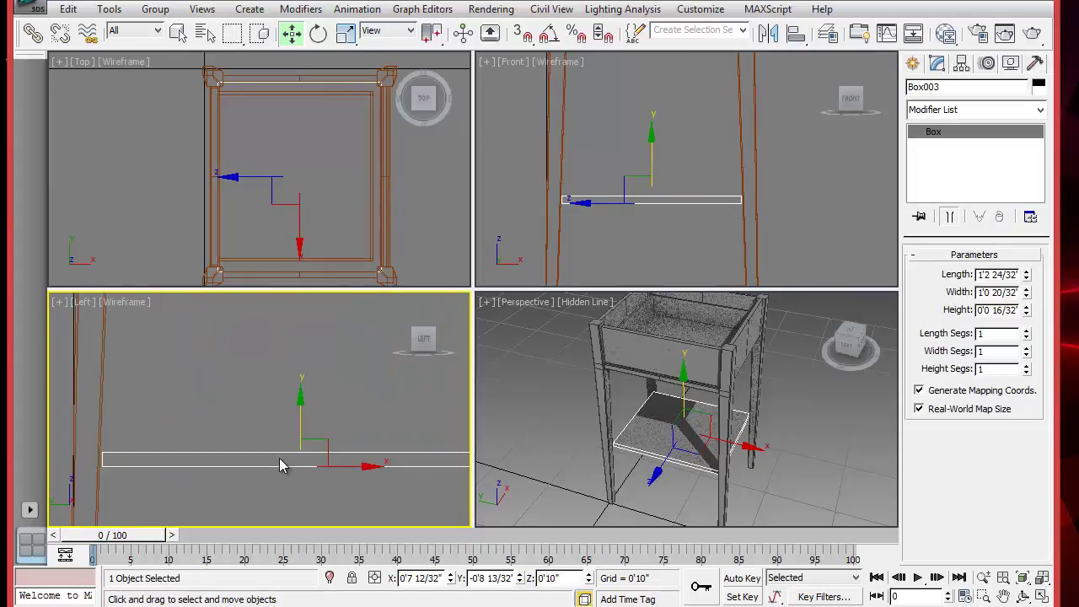
left_click(689, 444)
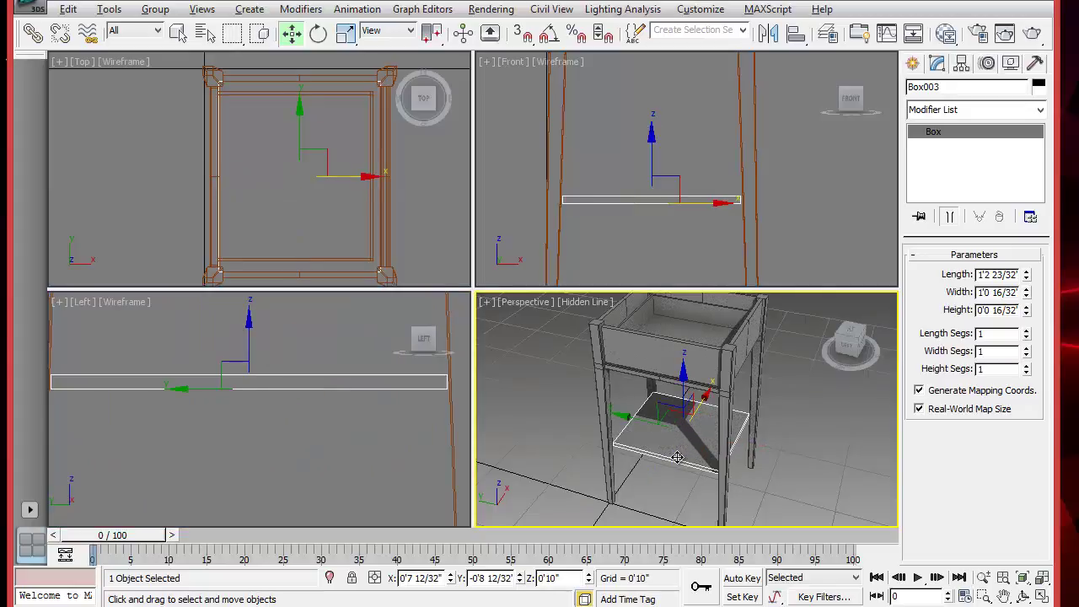
key("alt+w")
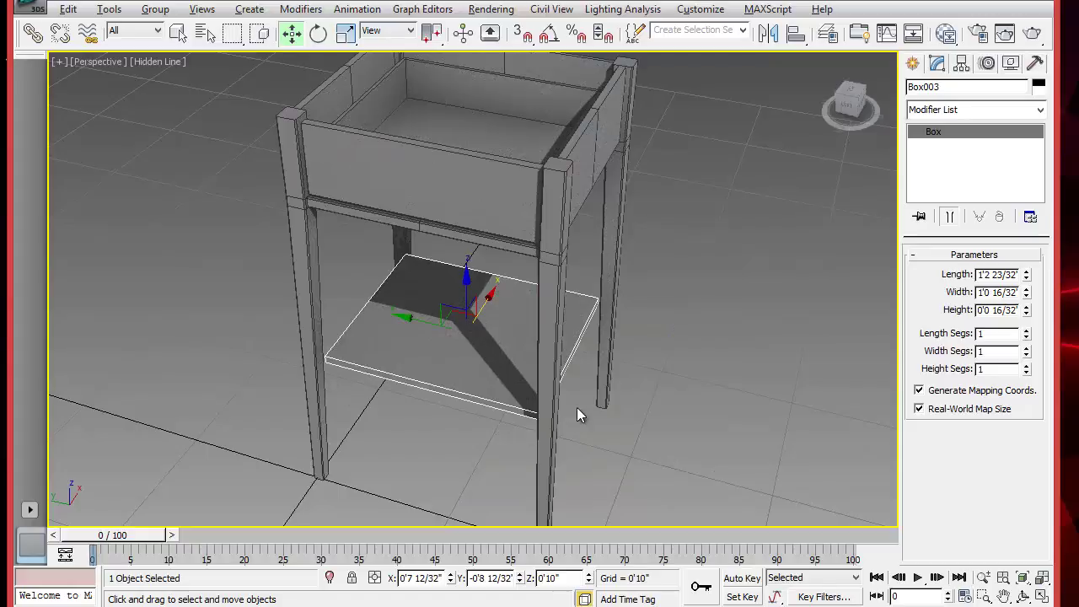
Step: Convert the shelf box to an Editable Poly and select its four side polygons
right_click(577, 313)
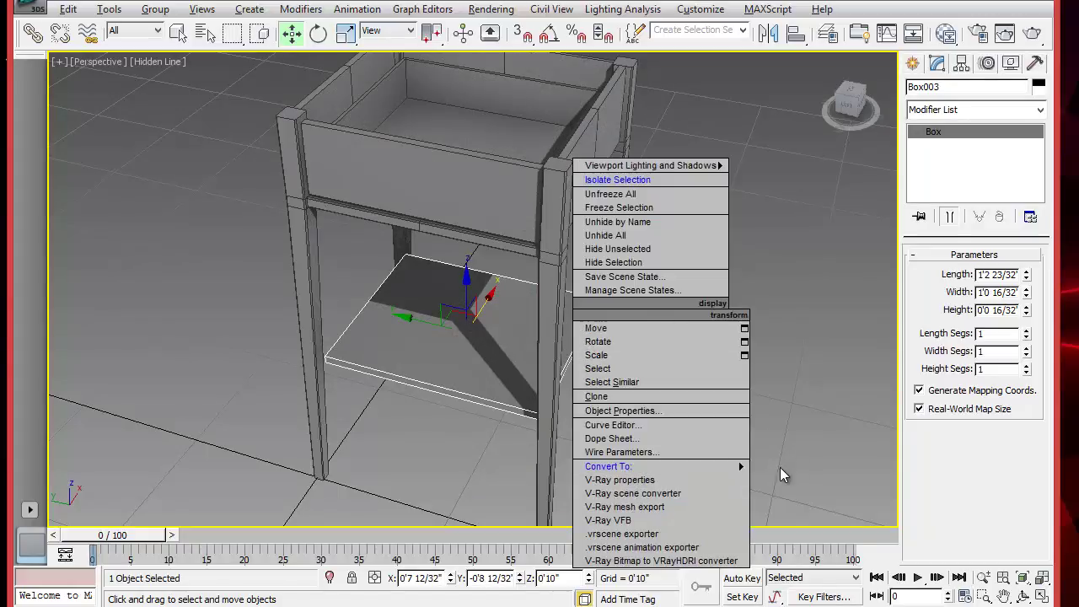
mouse_move(765, 470)
left_click(810, 414)
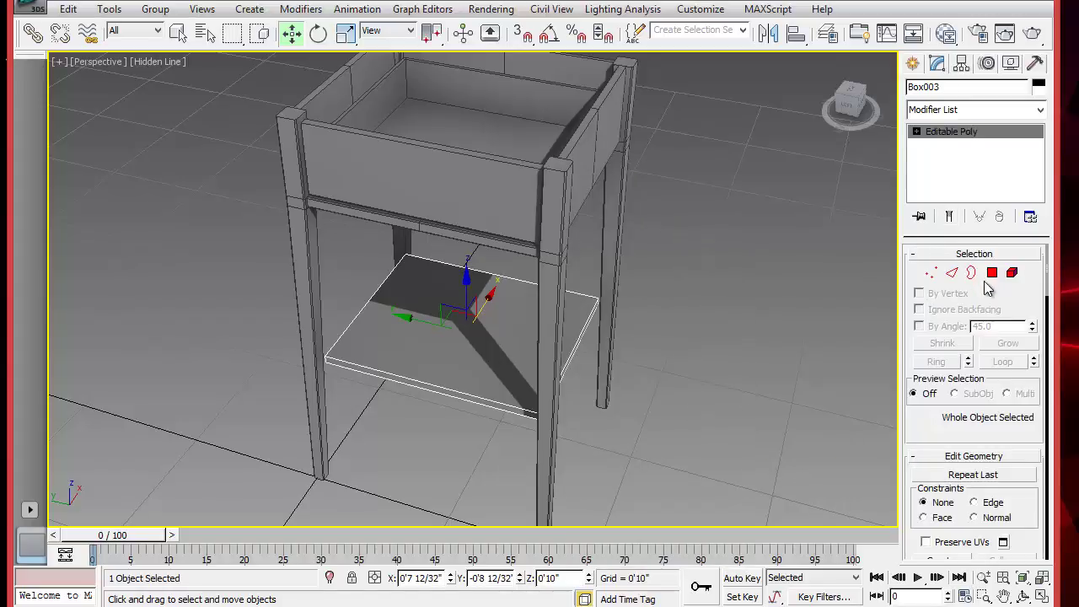
left_click(993, 274)
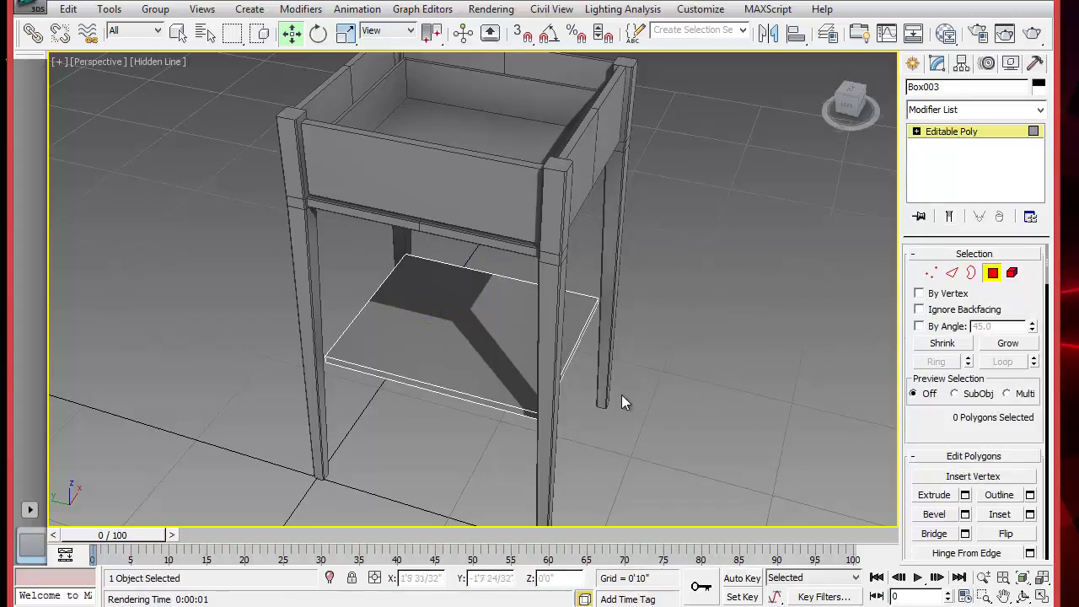
left_click(499, 408)
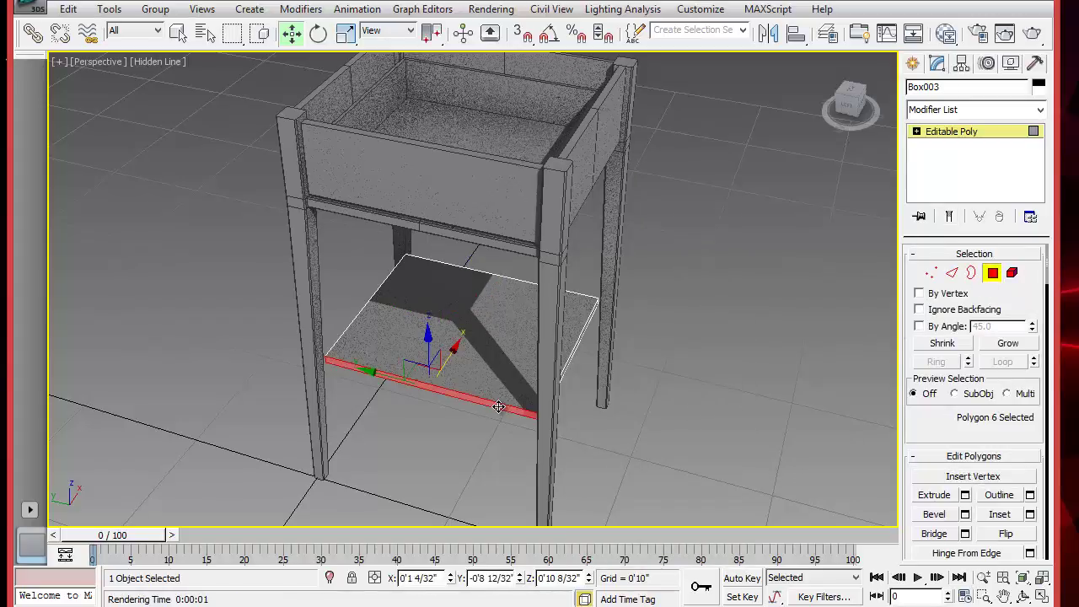
left_click(571, 356, "shift")
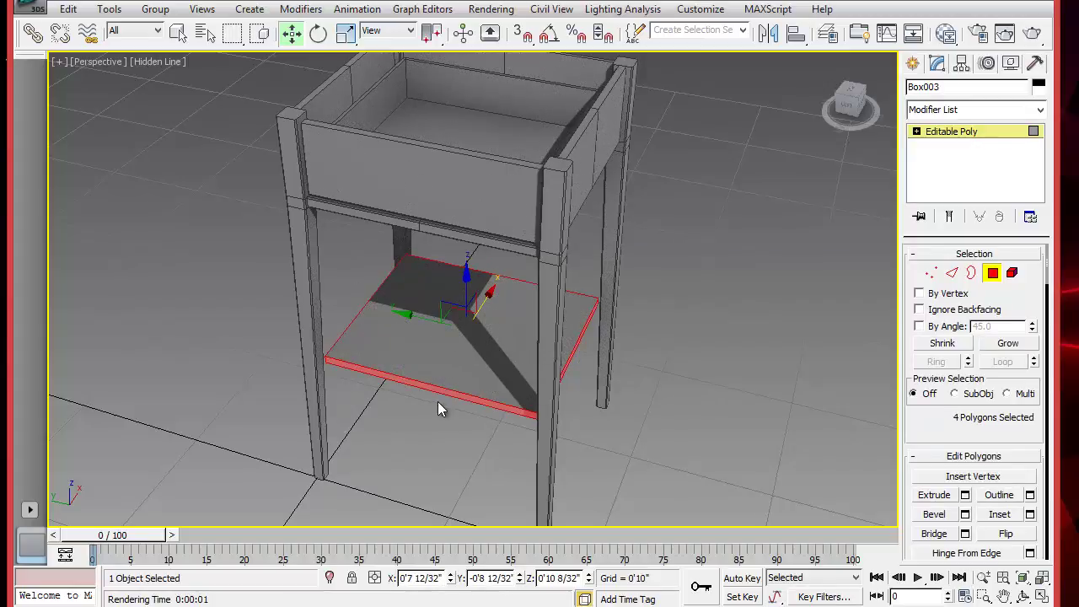
middle_click_drag(448, 408, 436, 367, "alt")
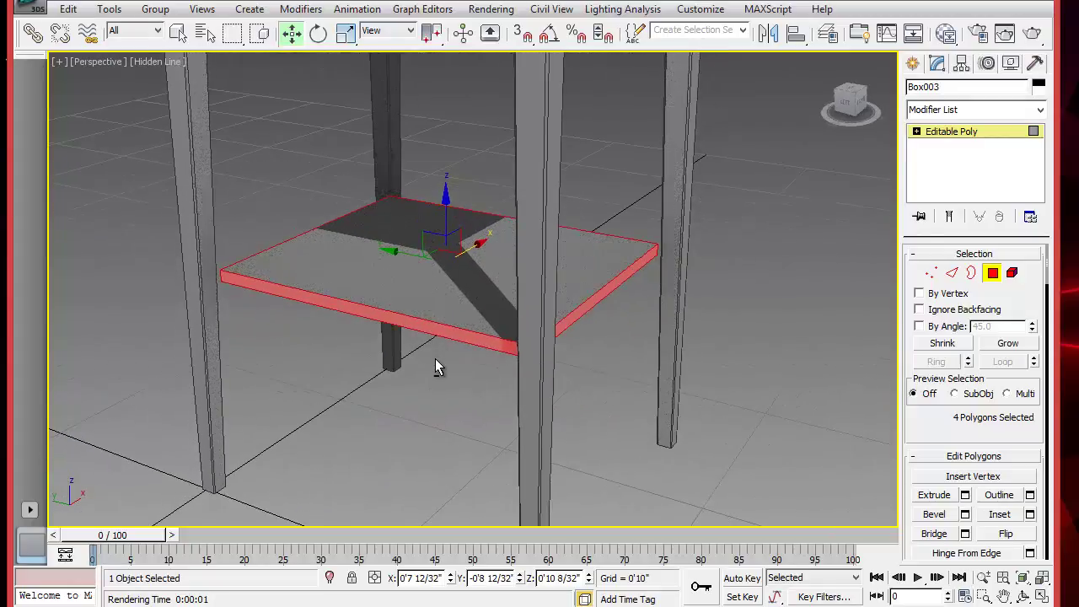
Step: Extrude the shelf's four side polygons By Polygon by 0'0 24/32", then leave polygon editing and deselect the shelf
left_click(965, 496)
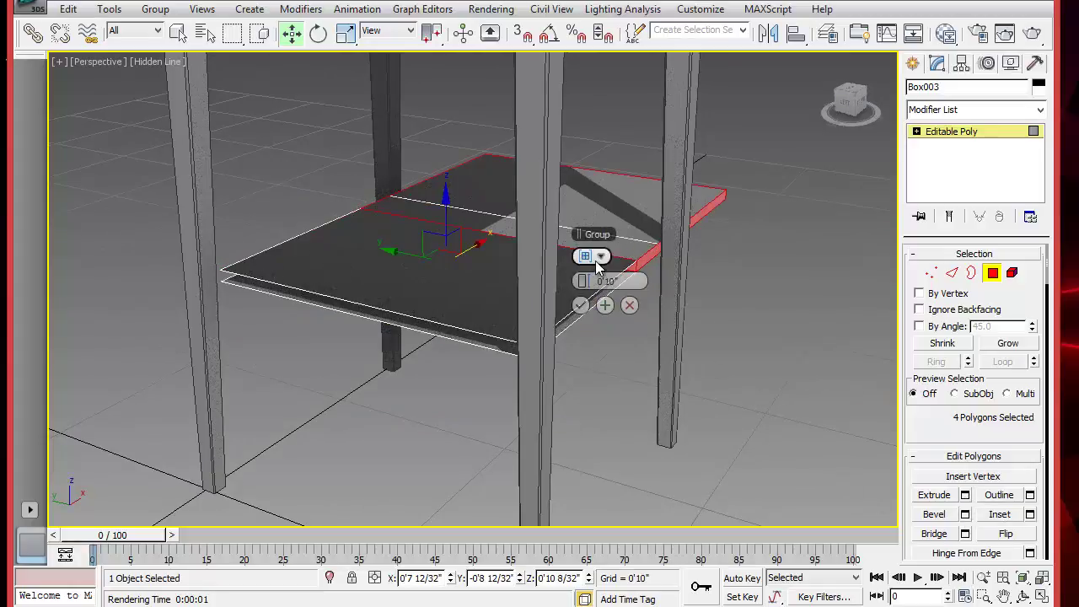
left_click(602, 258)
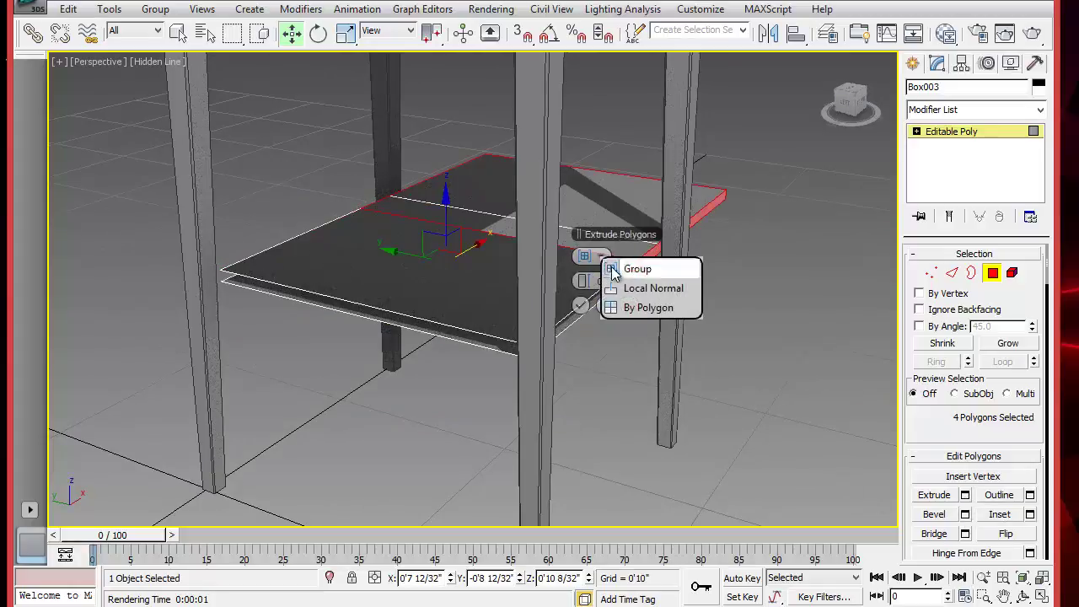
left_click(652, 291)
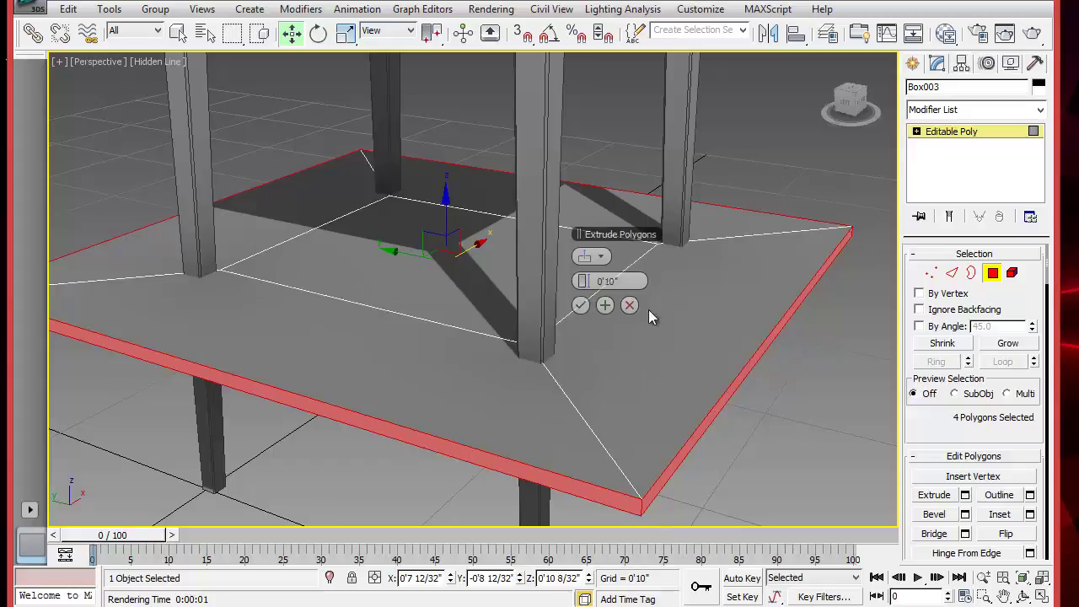
left_click(602, 259)
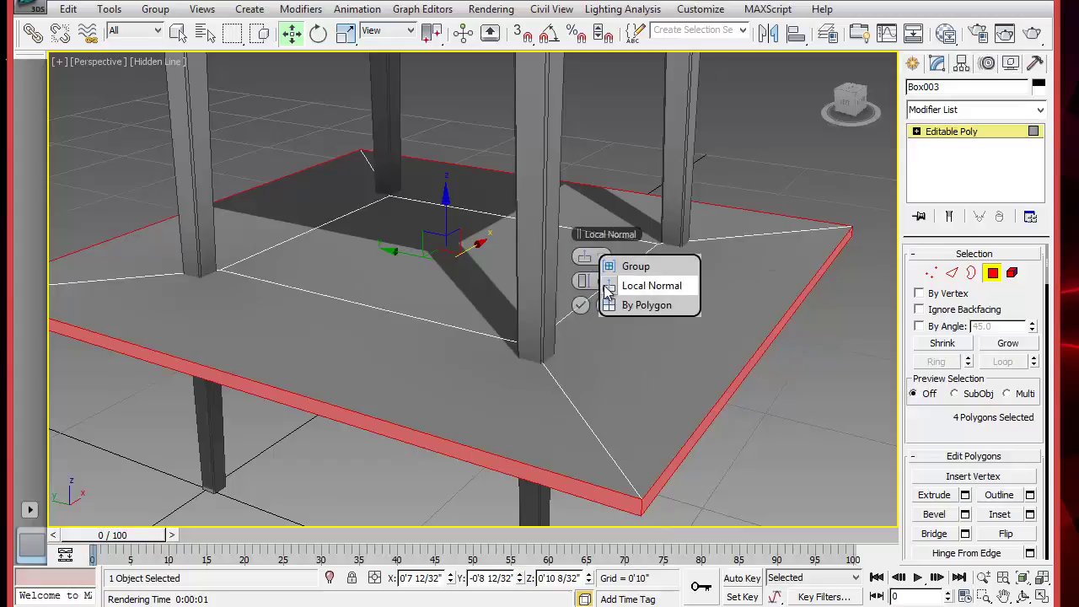
left_click(622, 307)
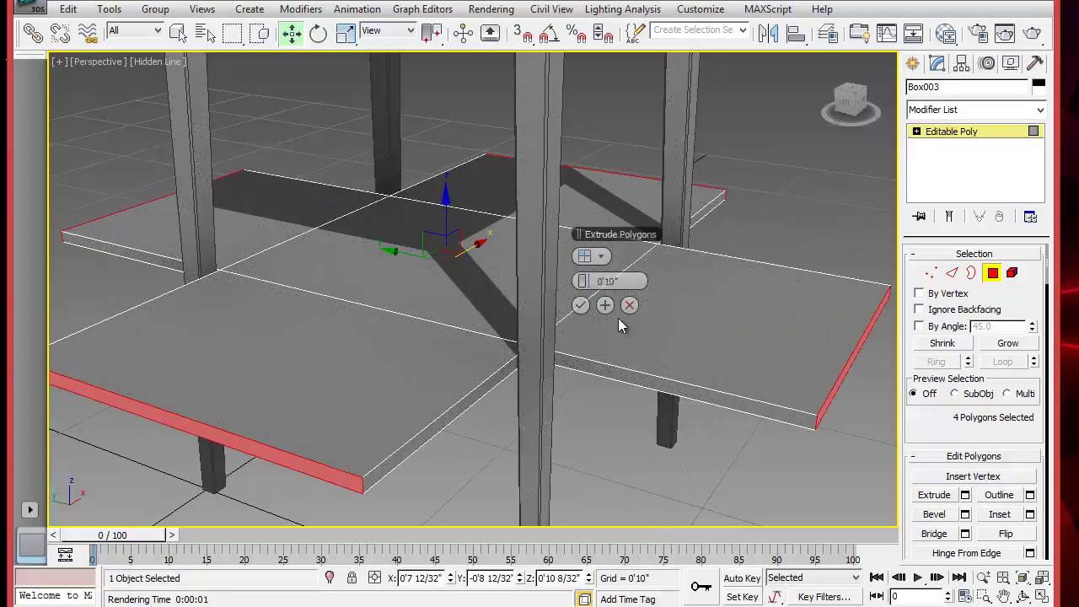
left_click_drag(581, 281, 588, 282)
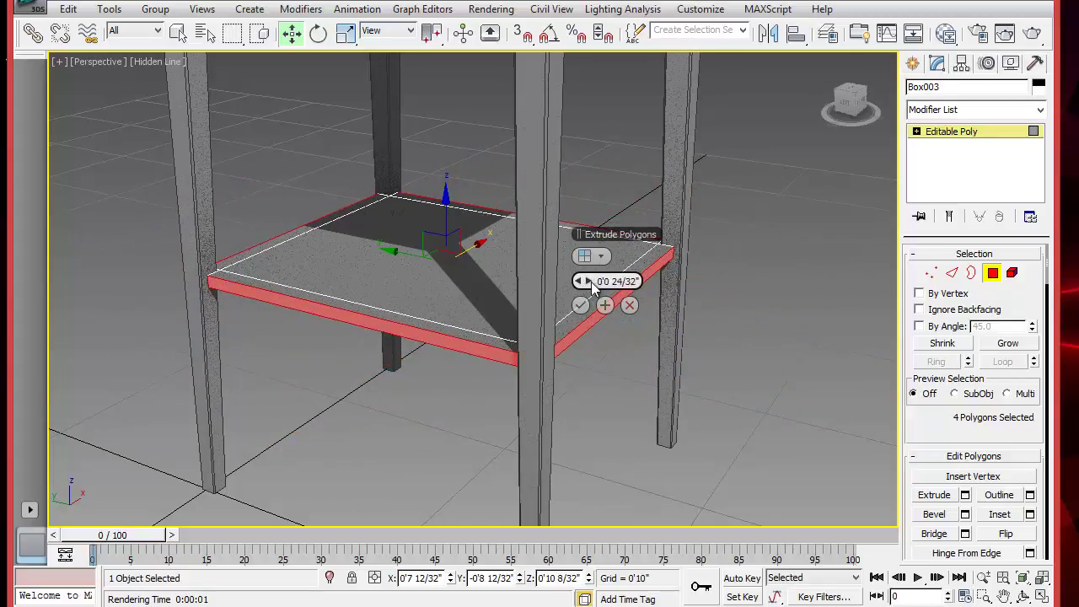
left_click(581, 306)
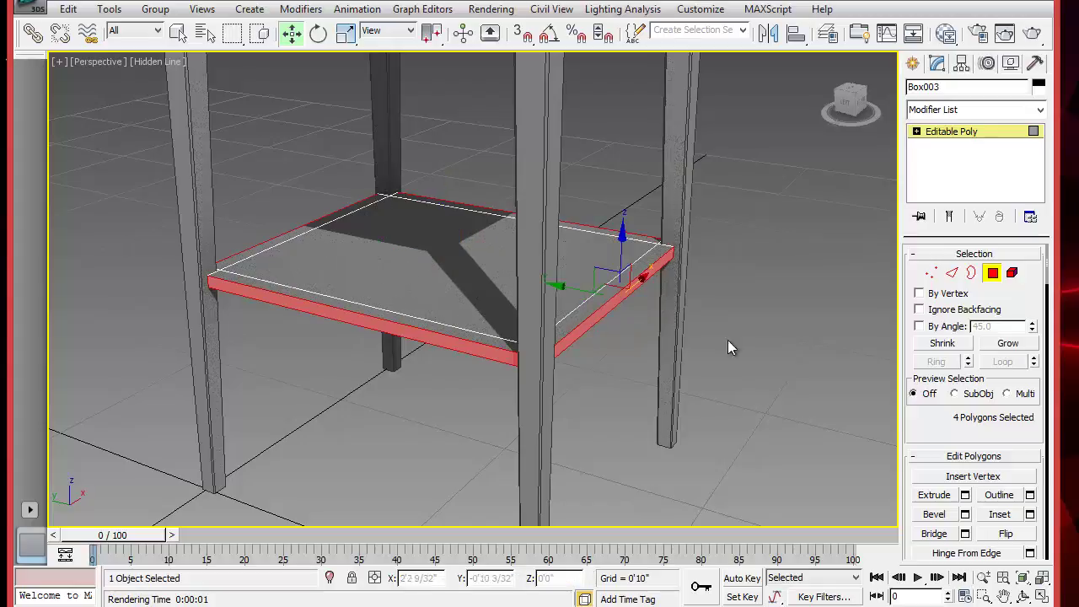
left_click(994, 273)
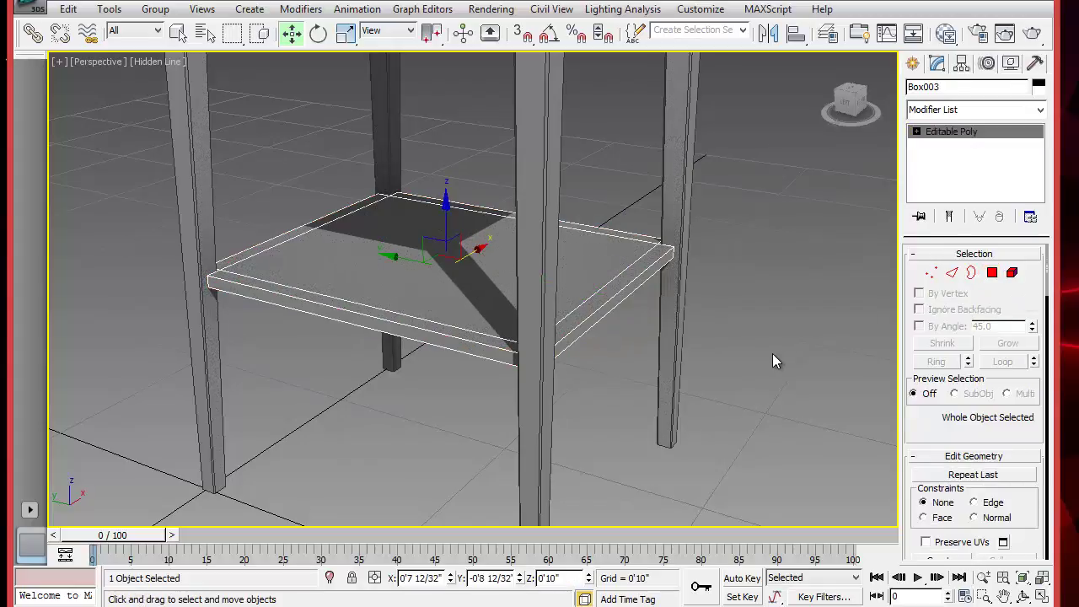
left_click(773, 359)
Step: Create a tabletop box slightly larger than the table's footprint, about 1'6 3/32" by 1'3 25/32", and adjust its height
scroll(740, 377, "down", 6)
middle_click_drag(737, 381, 694, 331)
key("alt+w")
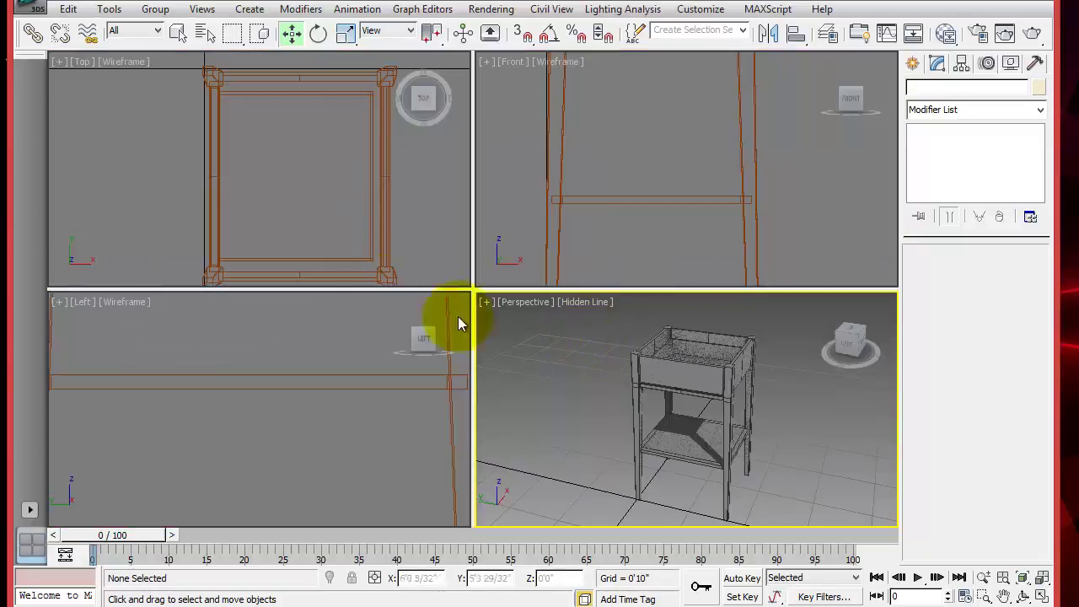
left_click(330, 211)
left_click(914, 64)
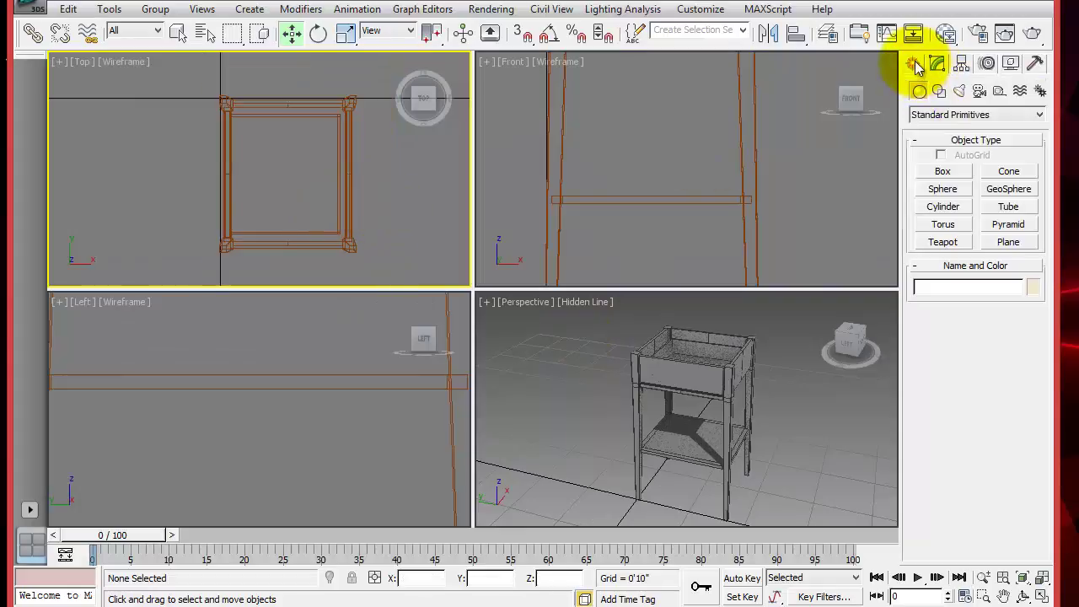
left_click(944, 171)
left_click_drag(216, 92, 359, 259)
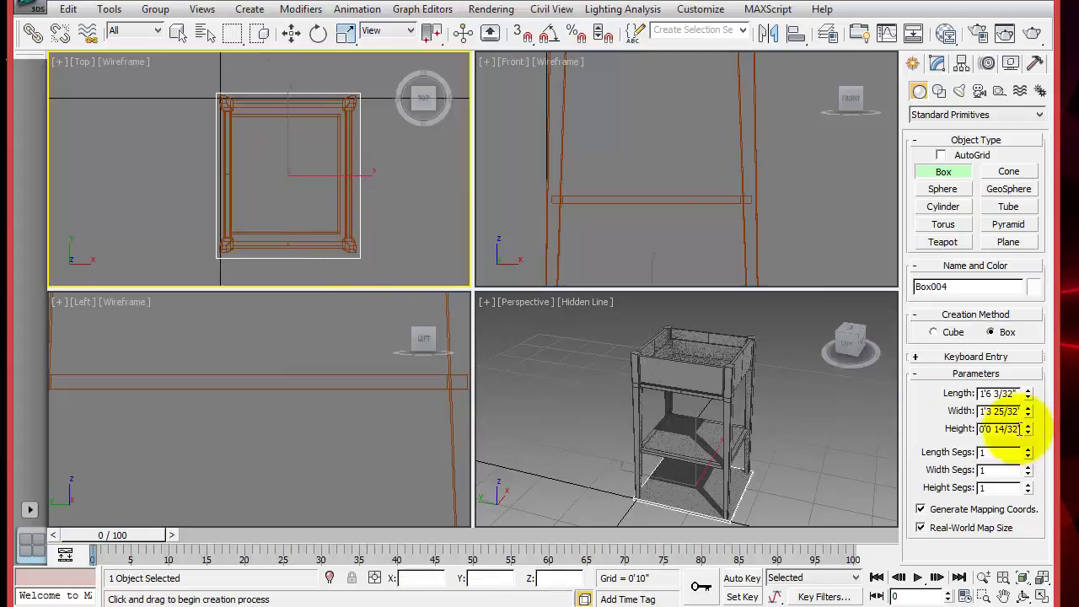
left_click_drag(1012, 426, 981, 432)
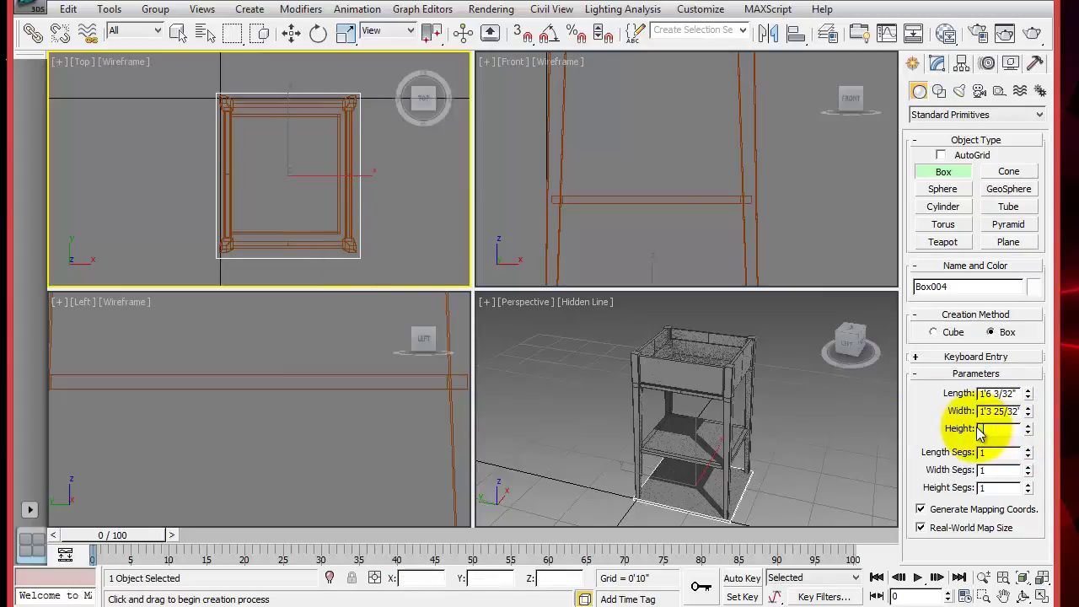
right_click(725, 397)
Step: Raise the tabletop to about Z 2'4 2/32" so it rests on top of the legs
key("w")
left_click_drag(696, 429, 708, 286)
middle_click_drag(719, 154, 750, 295)
scroll(706, 212, "up", 2)
scroll(706, 212, "up", 2)
middle_click_drag(687, 161, 773, 250)
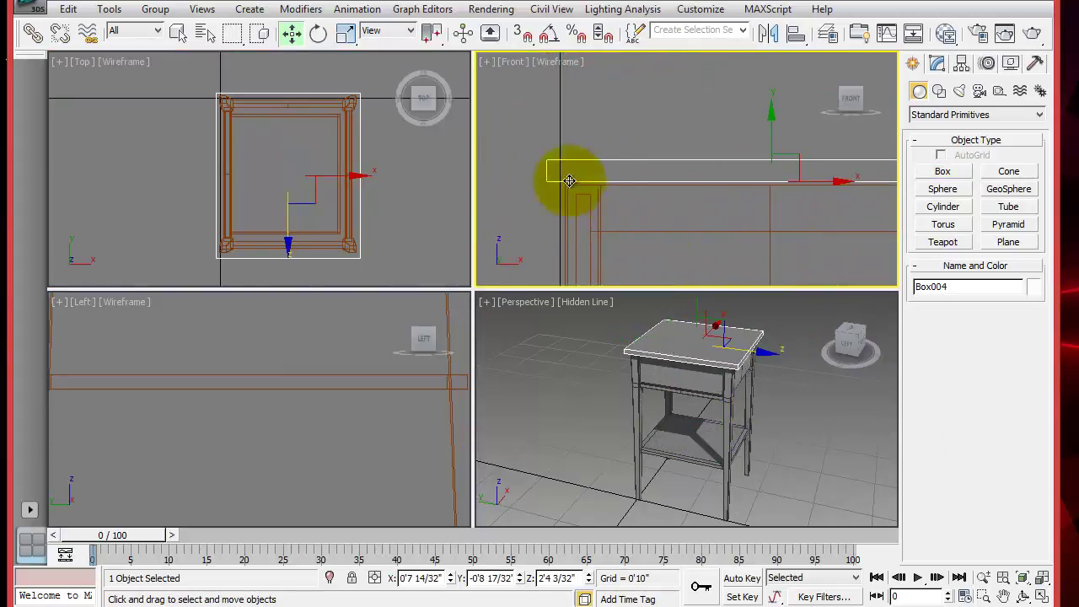
middle_click_drag(797, 187, 689, 159)
left_click_drag(666, 99, 665, 97)
Step: Shift the tabletop slightly in plan to center its overhang over the table frame, and deselect it
right_click(414, 218)
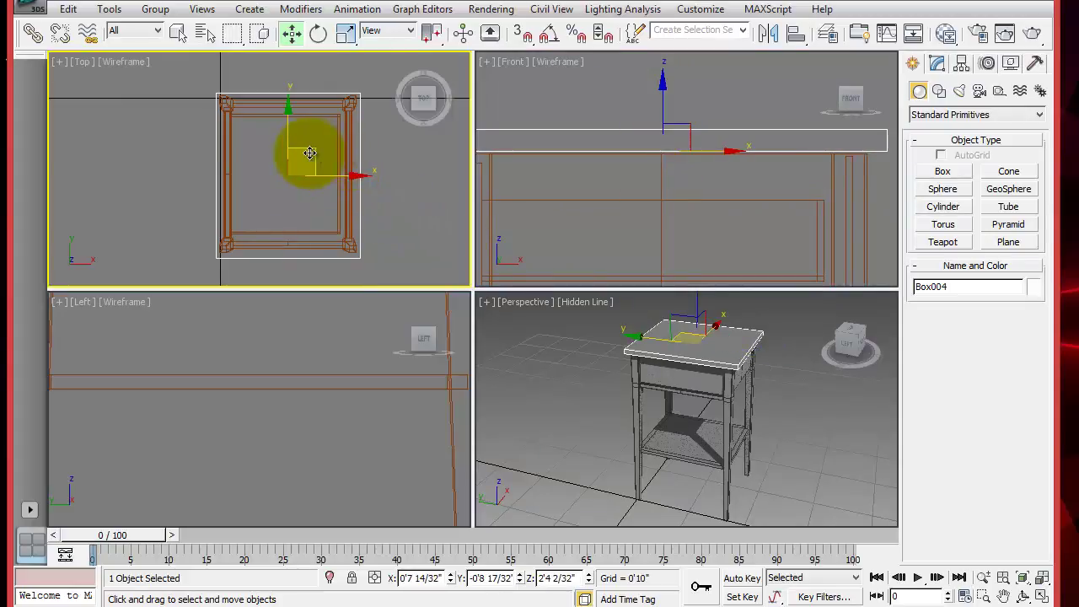
key("alt+w")
left_click_drag(551, 275, 553, 275)
key("alt+w")
right_click(556, 390)
left_click(565, 417)
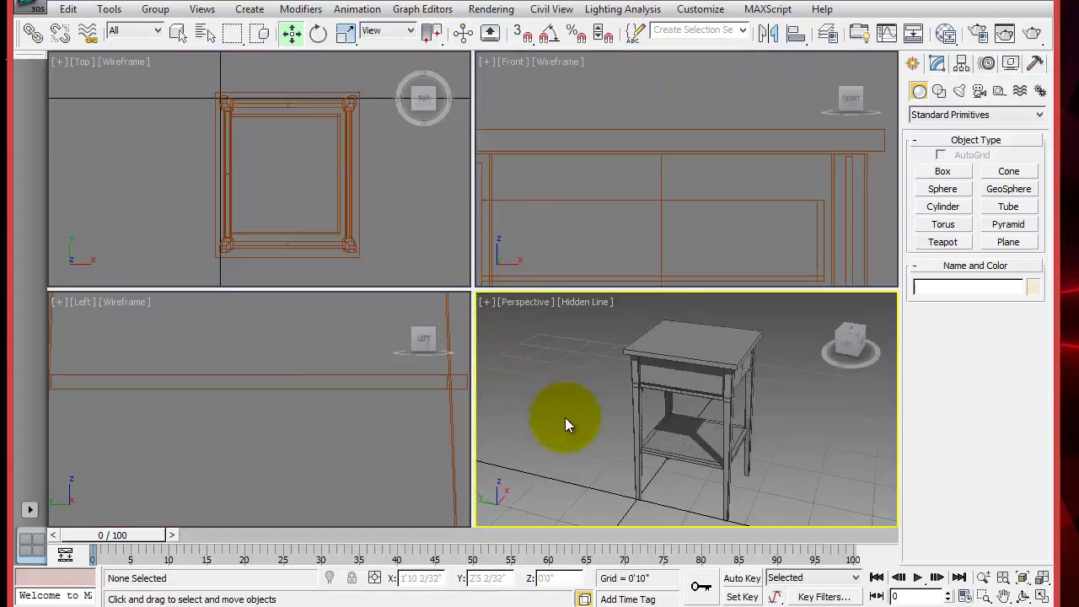
Step: Render the perspective view to examine the assembled table, then close the rendered image
middle_click_drag(565, 426, 545, 422, "alt")
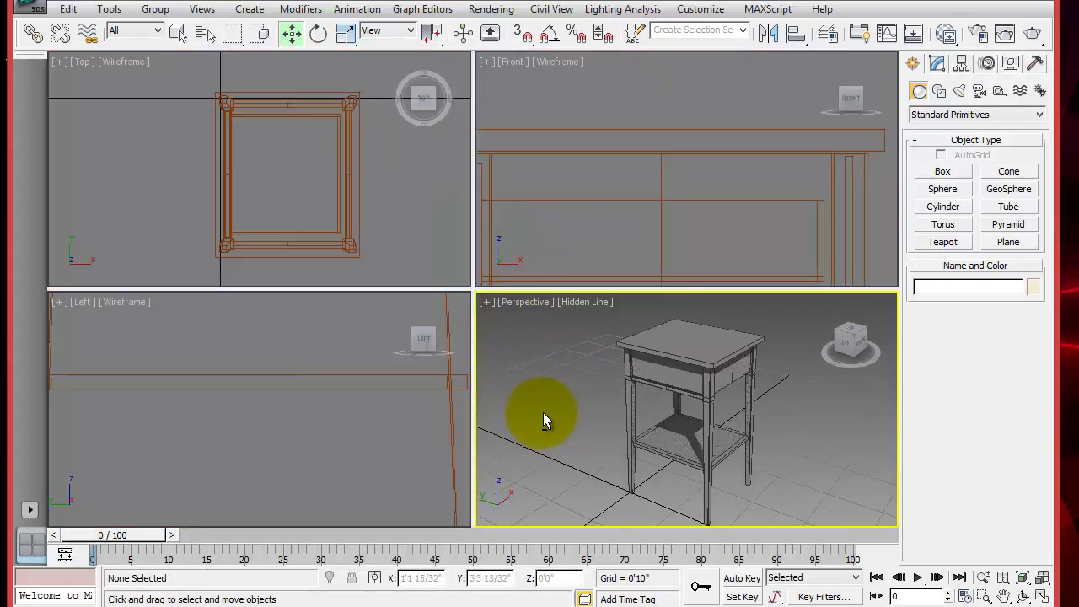
left_click(1031, 32)
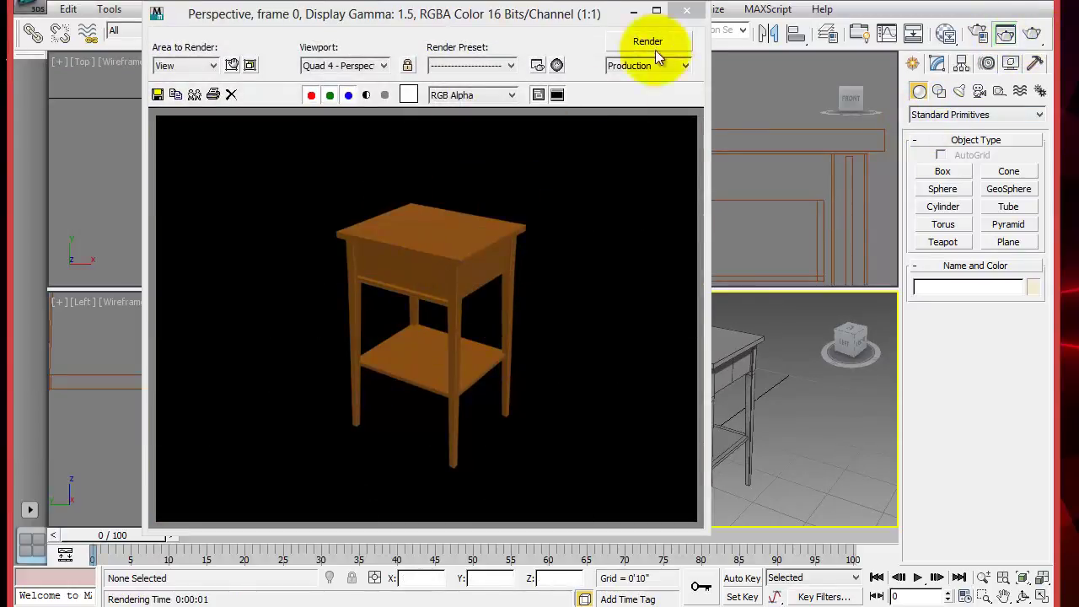
left_click(688, 11)
Step: Create a knob cylinder at the drawer front's center, about 0'0 16/32" in radius and 0'0 13/32" high, with one height segment
left_click(369, 425)
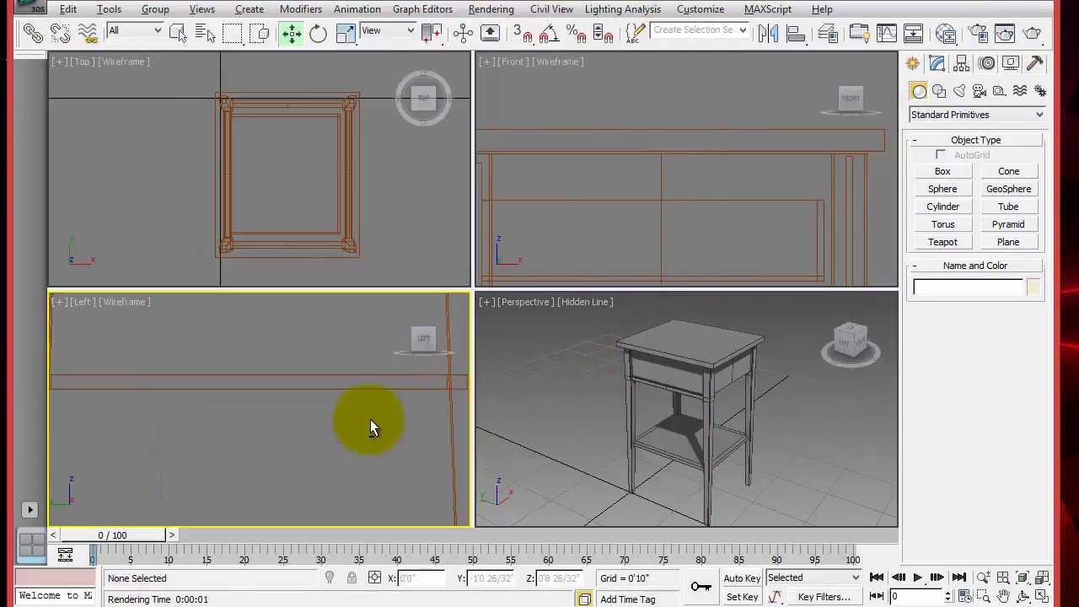
middle_click_drag(371, 419, 313, 338, "alt")
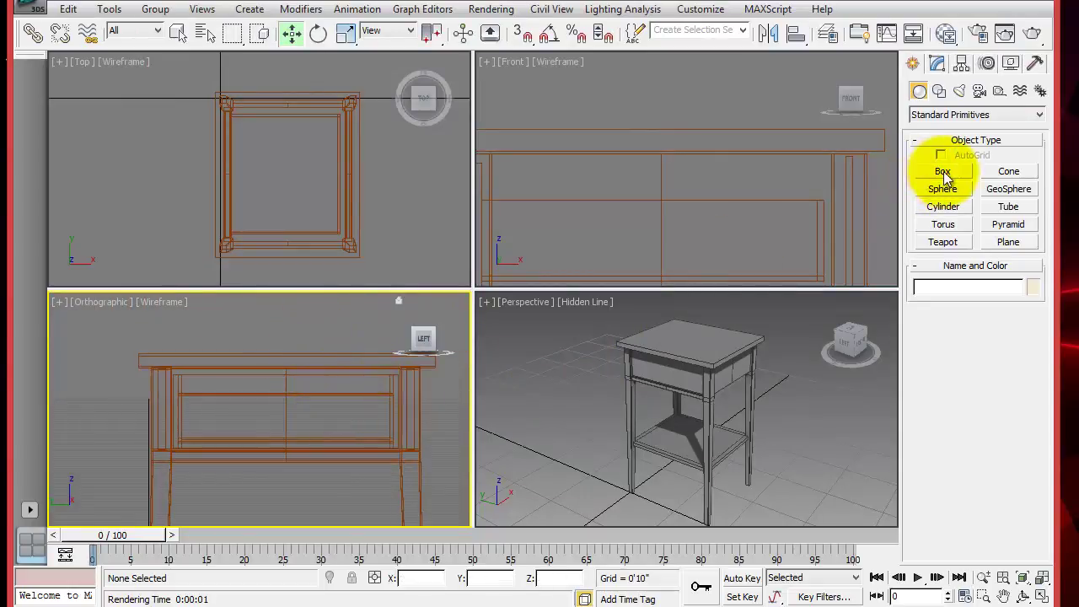
left_click(944, 207)
key("l")
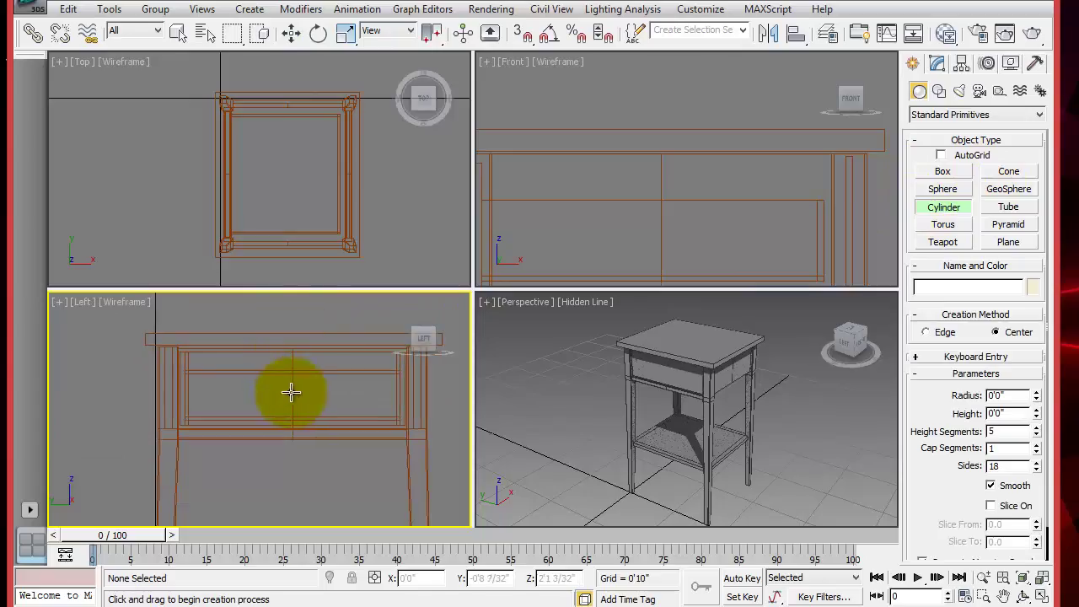
left_click_drag(292, 390, 300, 397)
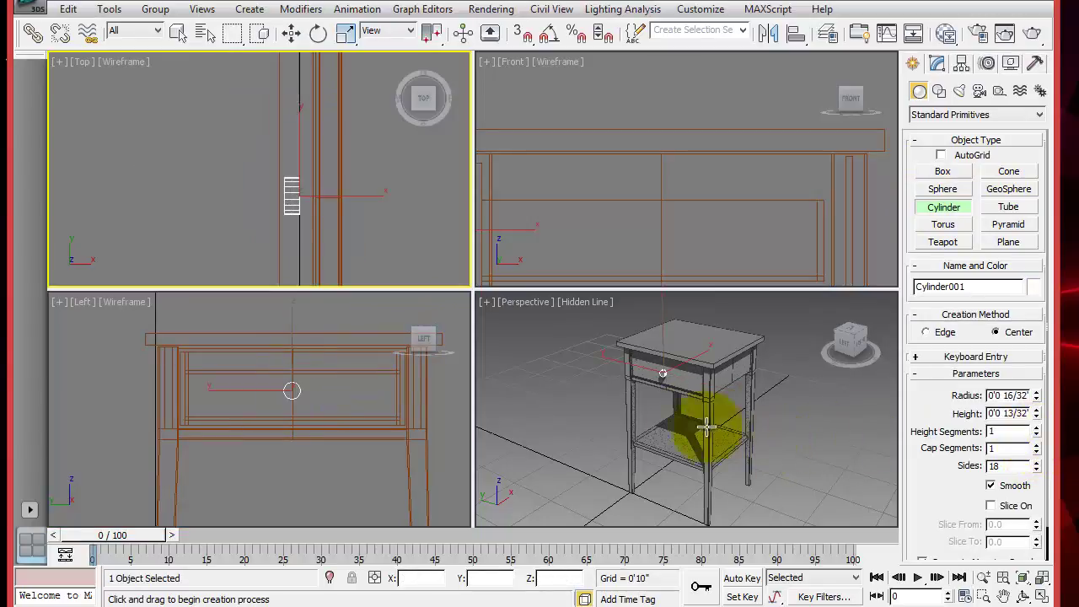
Step: Move the knob along X toward the drawer front and deselect it
key("w")
mouse_move(353, 194)
left_mouse_down()
mouse_move(378, 189)
mouse_move(368, 182)
mouse_move(363, 195)
left_mouse_up()
left_click(598, 345)
key("ctrl+shift+z")
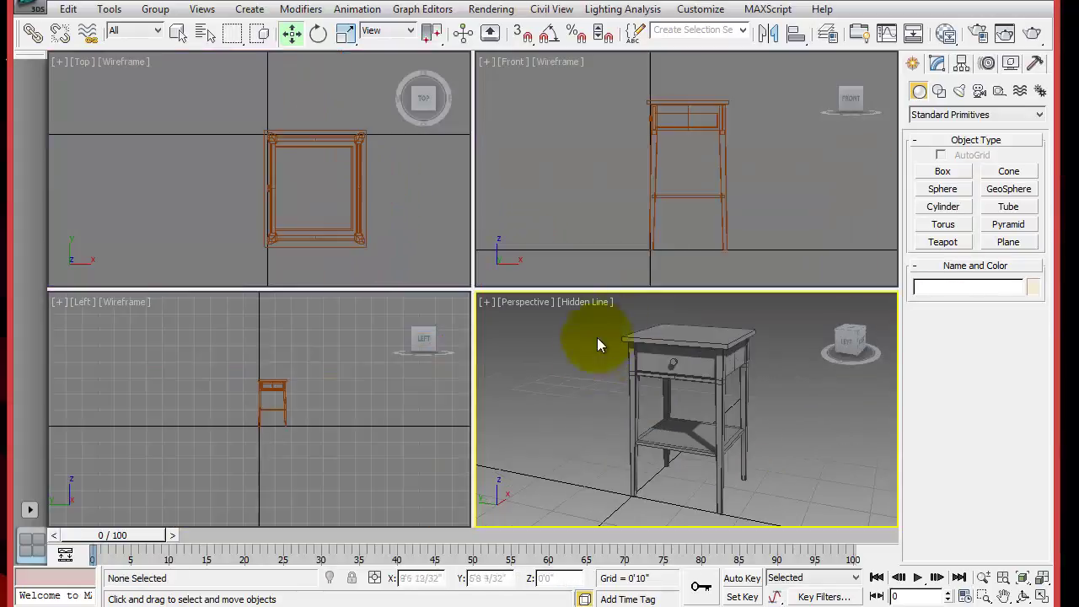
Step: Add a VRayPlane under the table as the ground
left_click(927, 118)
left_click(927, 268)
left_click(943, 189)
left_click(307, 194)
Step: Create a VRay plane light, half-size about 0'8 3/32" by 0'8 20/32", and raise it above the table to about Z 4'10 20/32"
left_click(959, 90)
left_click(976, 115)
left_click(936, 151)
left_click(943, 172)
left_click_drag(180, 123, 285, 234)
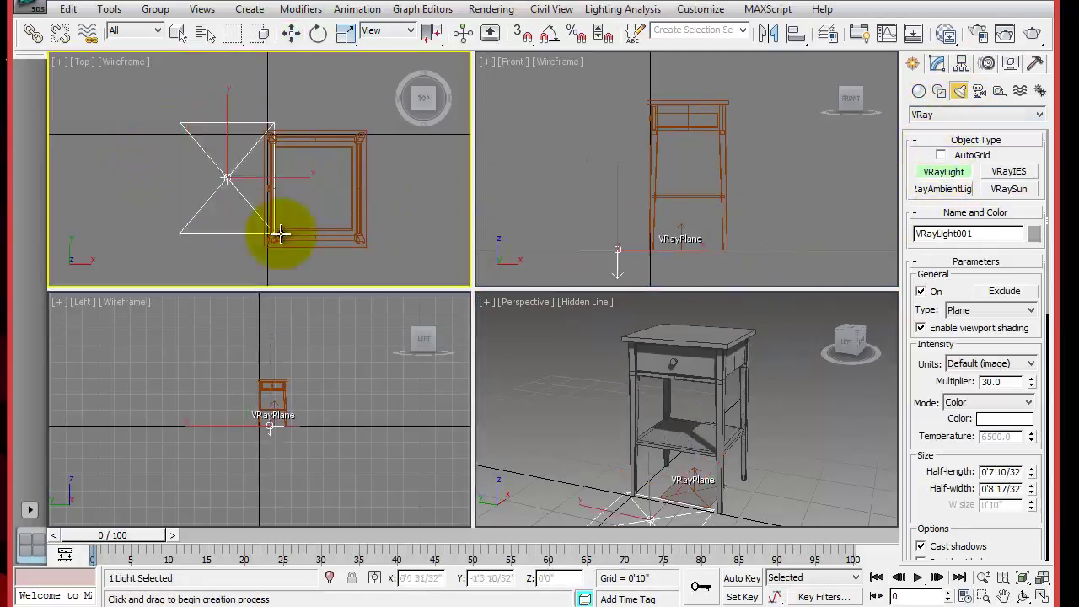
left_click(544, 226)
key("w")
scroll(542, 218, "down", 5)
left_click_drag(663, 154, 672, 48)
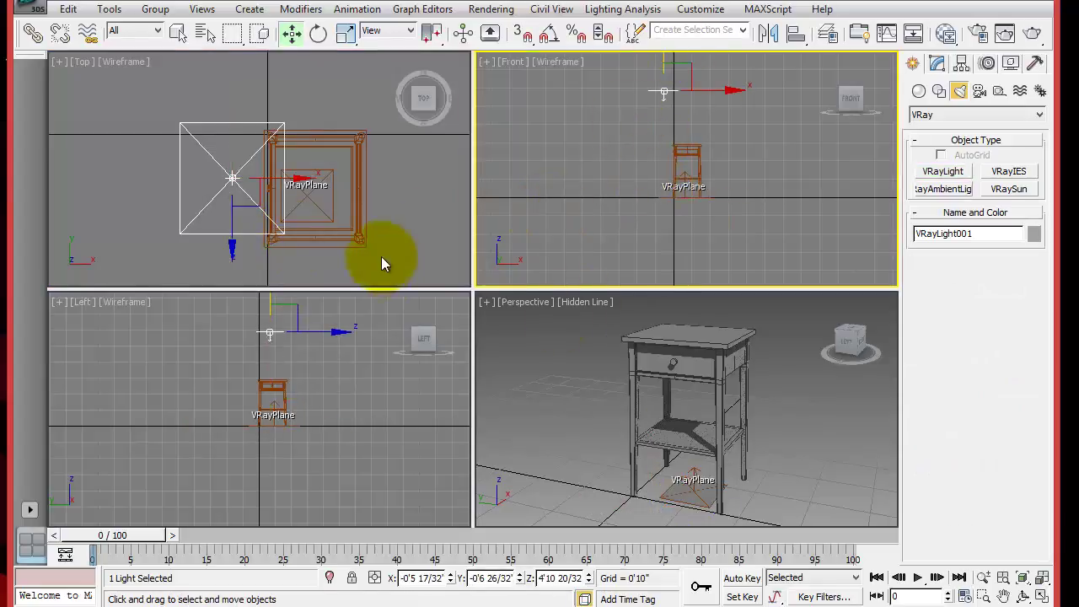
Step: Create two upright VRay plane lights beside the table, the second about 0'4 14/32" in half-length and 0'9 22/32" in half-width
left_click(407, 245)
left_click(943, 172)
left_click_drag(745, 168, 759, 207)
left_click_drag(215, 391, 228, 421)
right_click(622, 234)
right_click(408, 232)
scroll(406, 229, "down", 5)
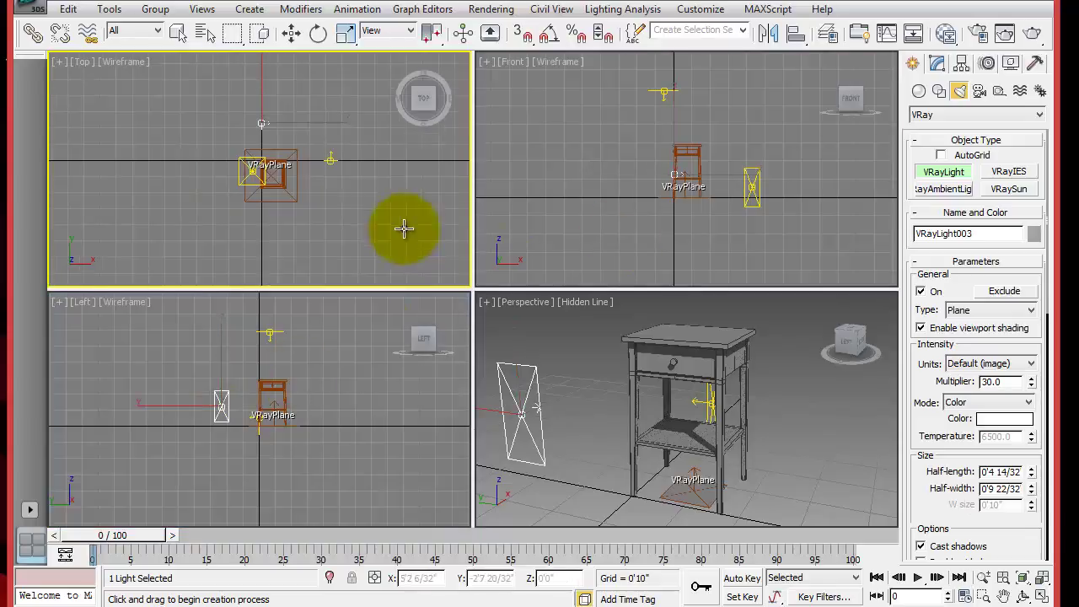
Step: Reposition and turn the two upright lights so they aim at the table's front from either side
key("w")
left_click(331, 158)
left_click_drag(351, 129, 285, 200)
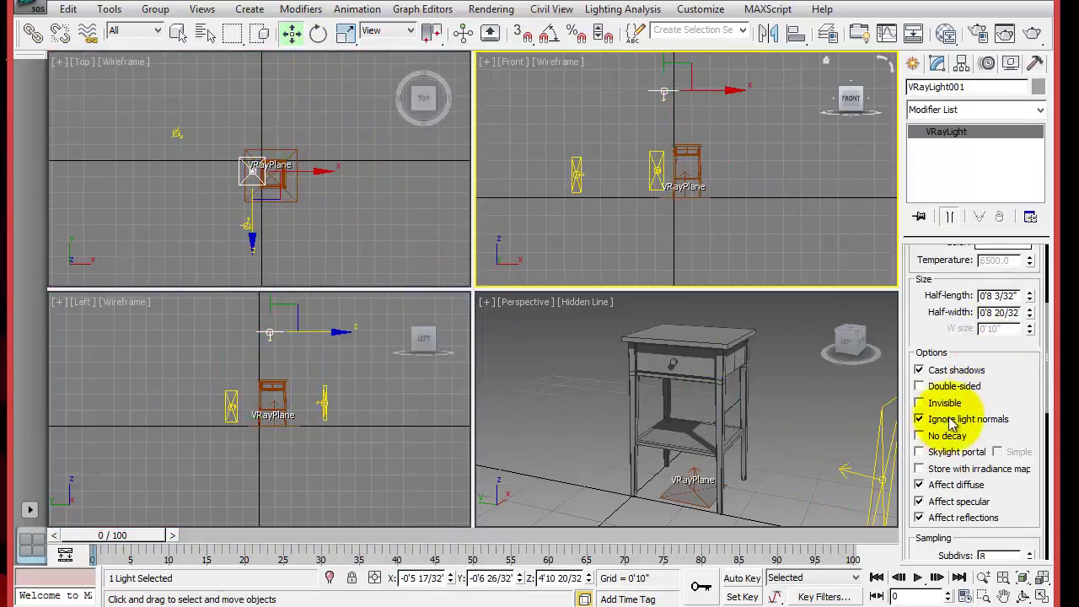
Step: Render the perspective view to examine the lighting, then close the render window
left_click(781, 306)
left_click(1032, 34)
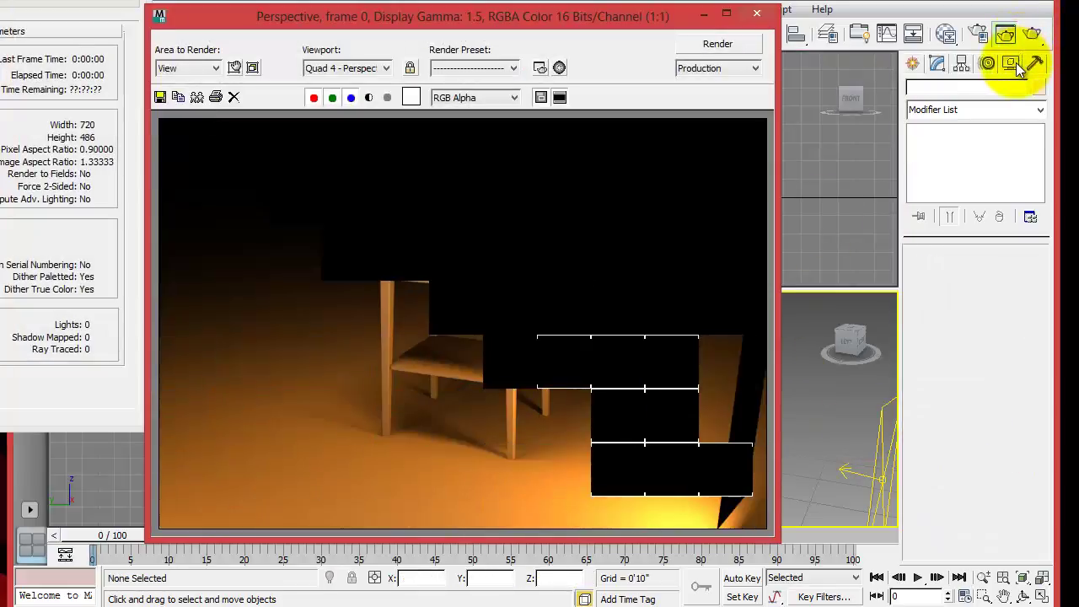
left_click(756, 14)
Step: Raise the upright light on the table's far side to about Z 1'4 21/32" and move it along X closer to the table
left_click(599, 162)
left_click_drag(600, 162, 616, 155)
right_click(215, 119)
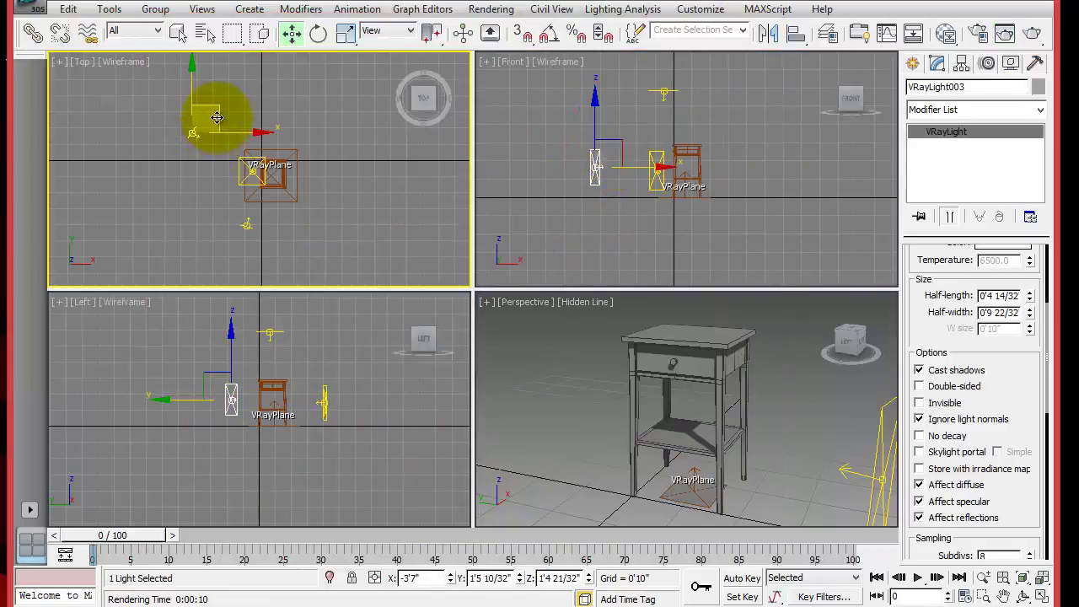
left_click_drag(214, 118, 239, 119)
left_click(549, 355)
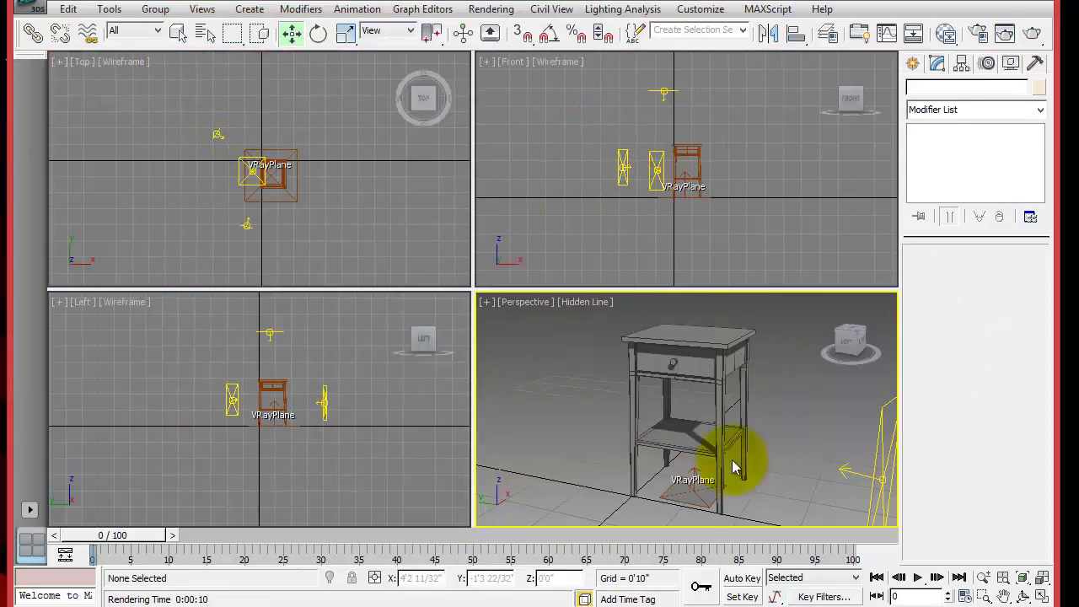
Step: Change the wireframe display colour of the VRay ground plane so it differs from the table
left_click(693, 487)
left_click(1040, 88)
left_click(861, 390)
left_click(996, 441)
left_click(682, 258)
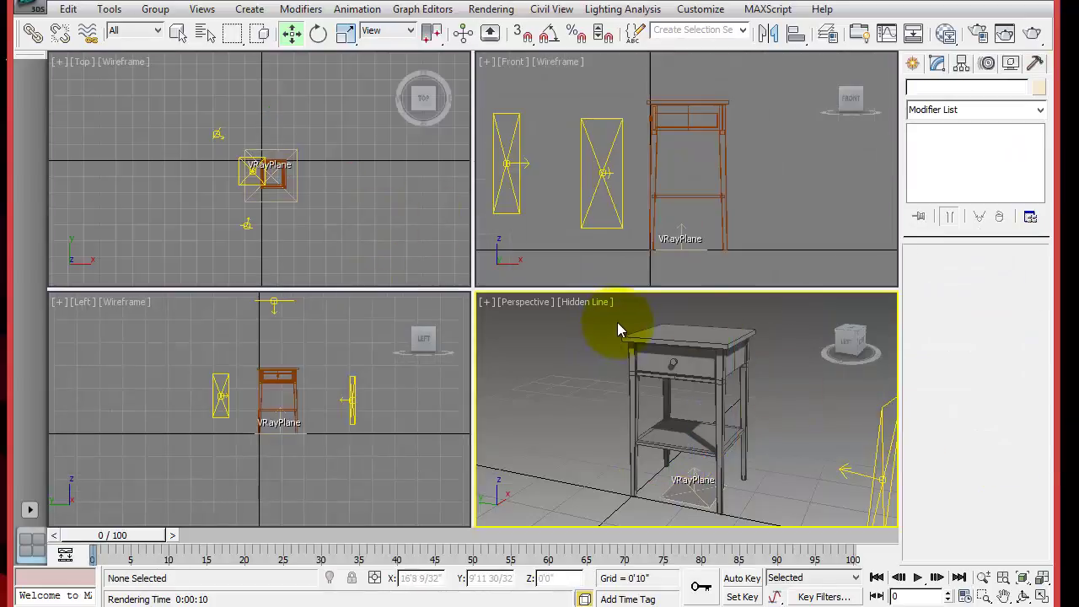
Step: Select the light-coloured table parts, add a new VRayMtl in the Slate Material Editor and open its parameters
left_click_drag(618, 329, 655, 481)
left_click(958, 35)
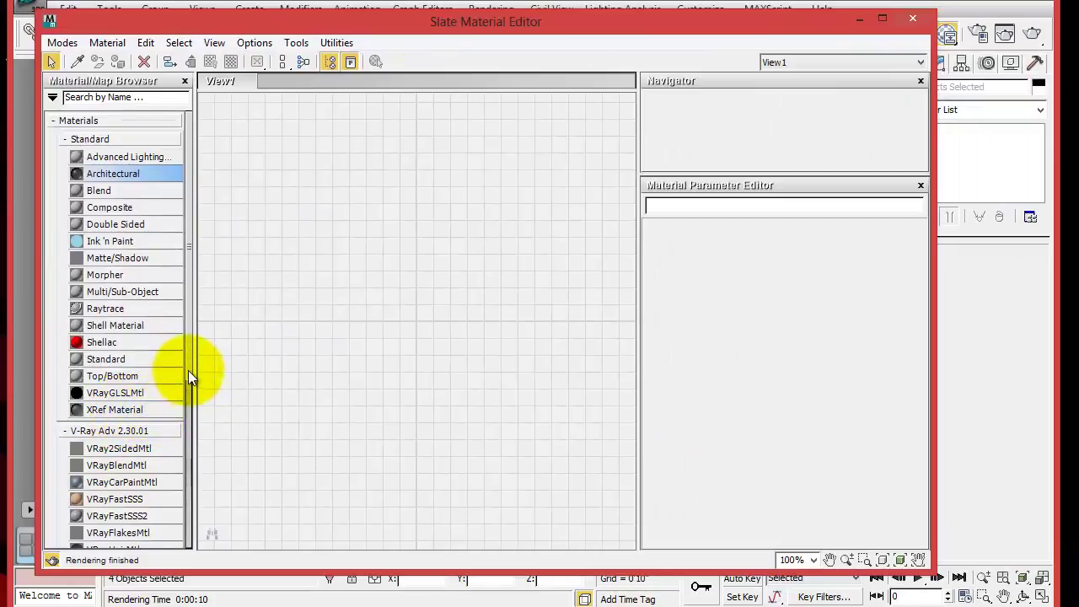
left_click_drag(187, 378, 187, 480)
left_click_drag(82, 418, 394, 203)
left_click(440, 198)
double_click(352, 207)
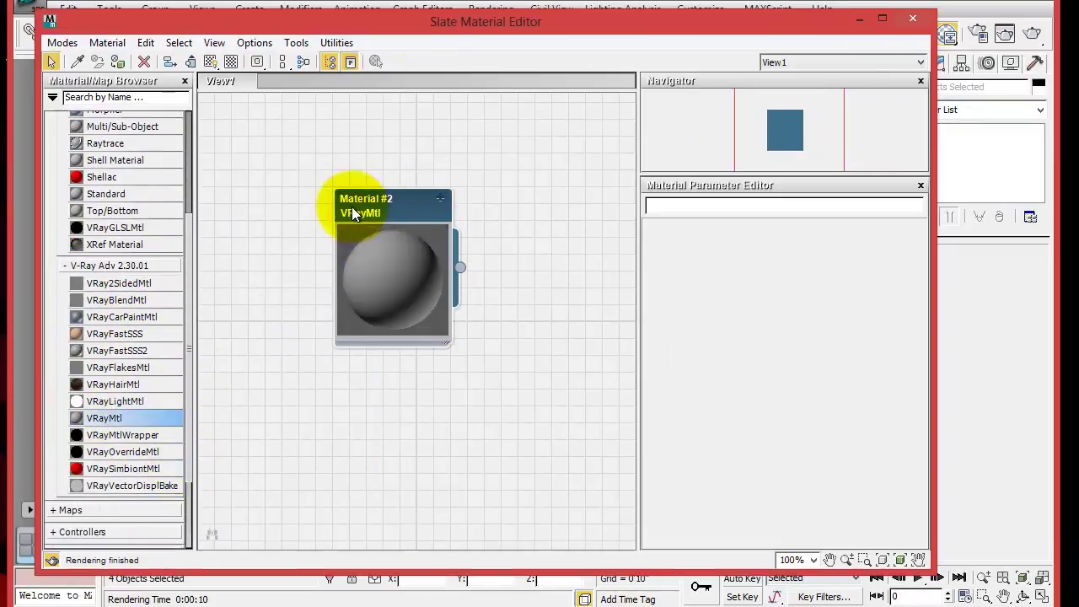
Step: Set the VRayMtl's diffuse colour to a pale pinkish beige
left_click(744, 315)
left_click_drag(40, 236, 31, 257)
left_click_drag(185, 239, 177, 261)
left_click_drag(38, 262, 37, 249)
left_click(309, 316)
Step: Give the material a dark grey reflection colour with 0.59 reflection glossiness and assign it to the selected table parts
left_click_drag(764, 390, 765, 454)
left_click(231, 61)
left_click(746, 357)
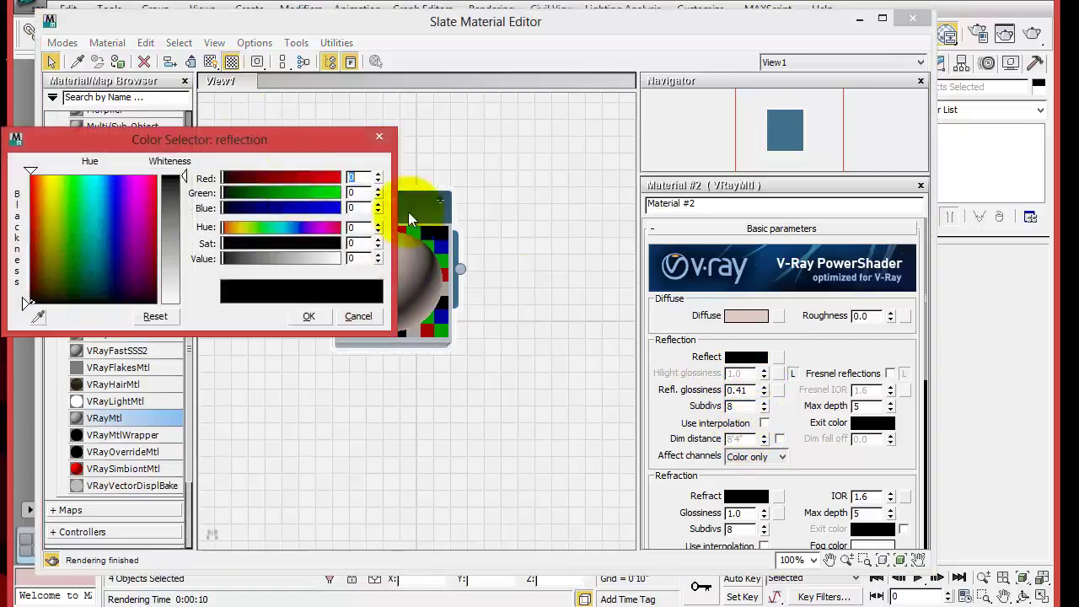
left_click_drag(185, 176, 184, 192)
left_click(308, 316)
left_click(764, 387)
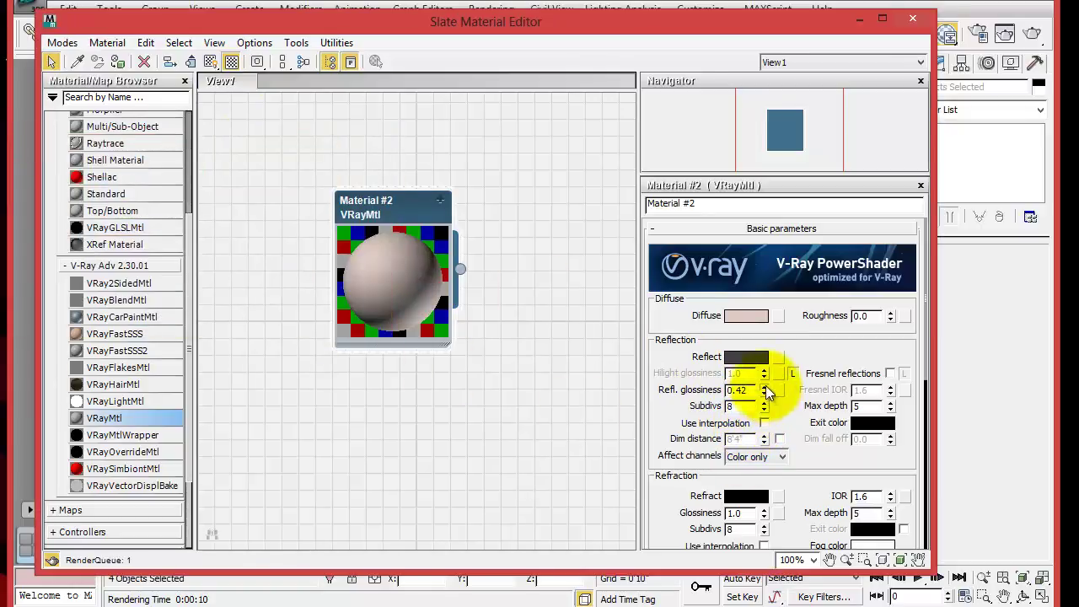
left_click_drag(767, 386, 765, 380)
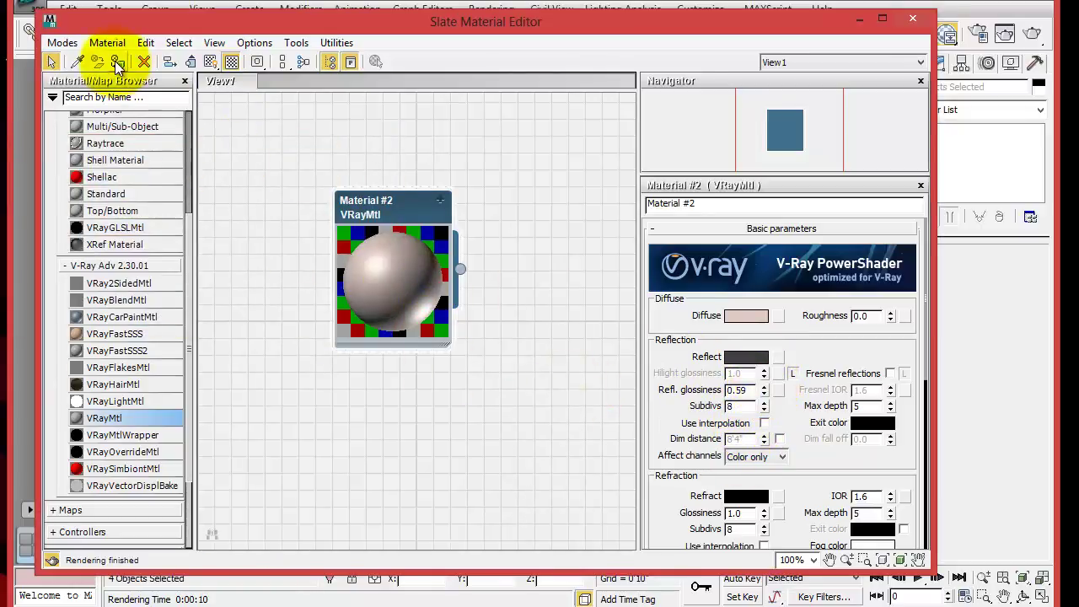
left_click(910, 19)
left_click(792, 420)
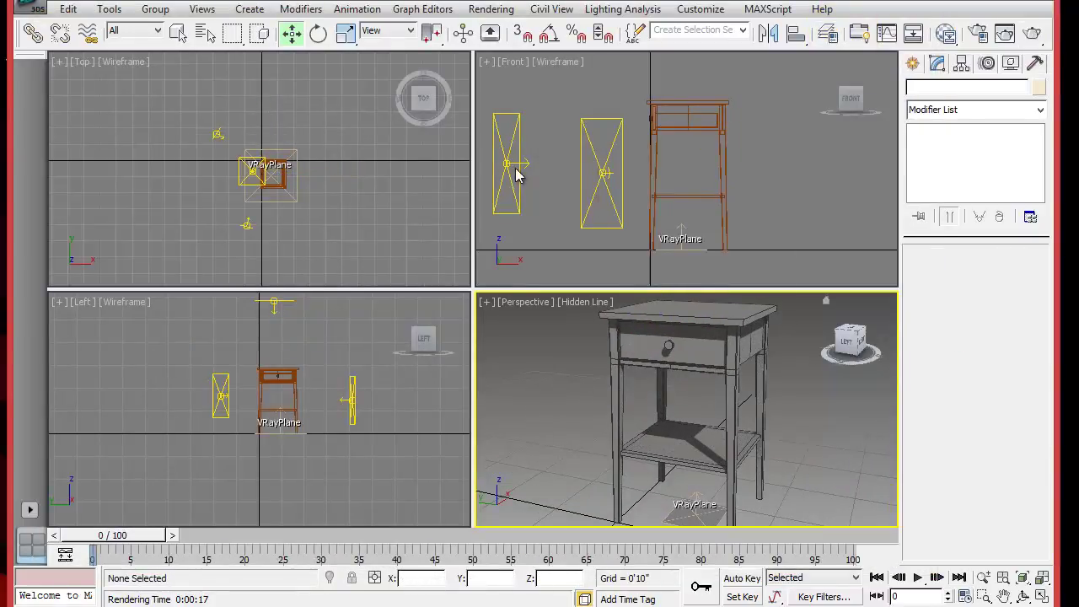
Step: Raise the near-side upright light to about Z 3'2 25/32" and rotate it to aim down at the table
left_click(247, 224)
right_click(368, 361)
left_click_drag(376, 374, 371, 320)
left_click(318, 34)
left_click_drag(305, 315, 282, 331)
left_click(292, 34)
Step: Render the perspective view to examine the material and lighting, then close the render window
right_click(799, 355)
key("shift+q")
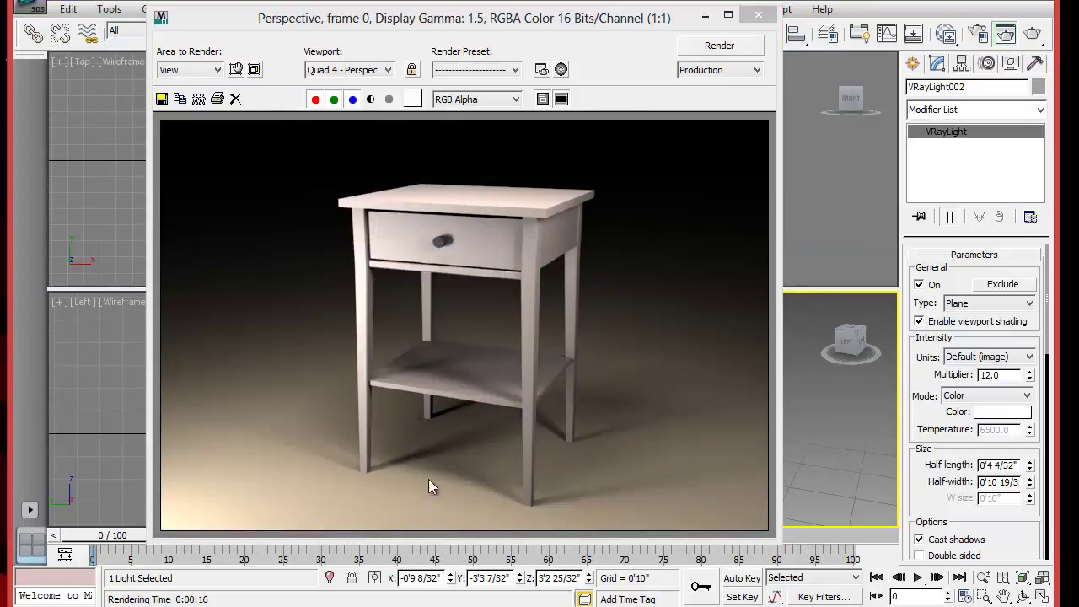
left_click(758, 14)
Step: Select the four bottom end polygons of the legs on the table frame
left_click(655, 230)
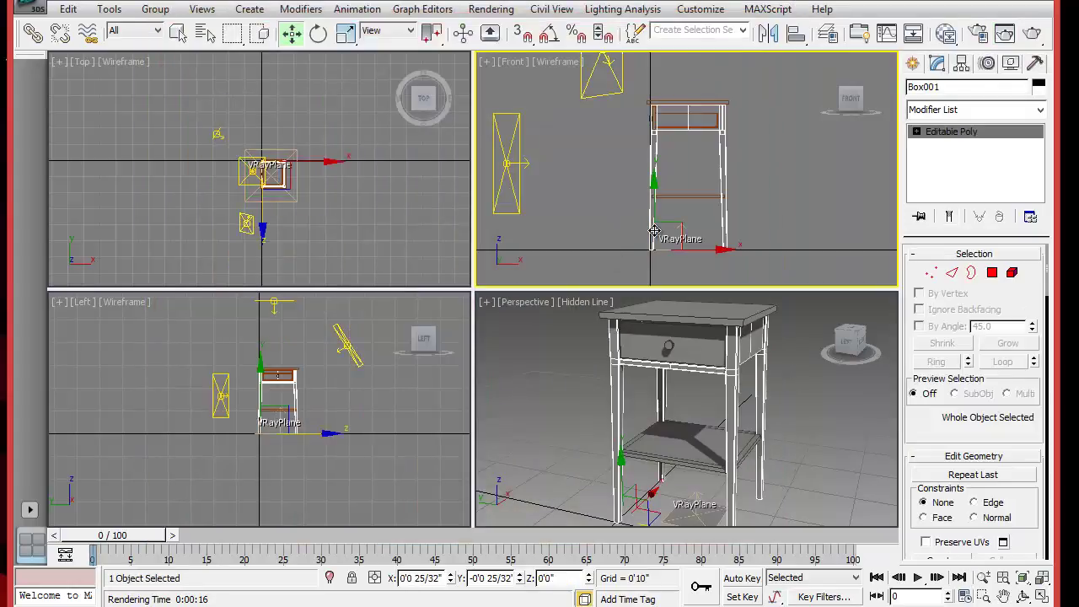
right_click(569, 379)
key("alt+w")
middle_click_drag(570, 379, 504, 244, "alt")
left_click(993, 273)
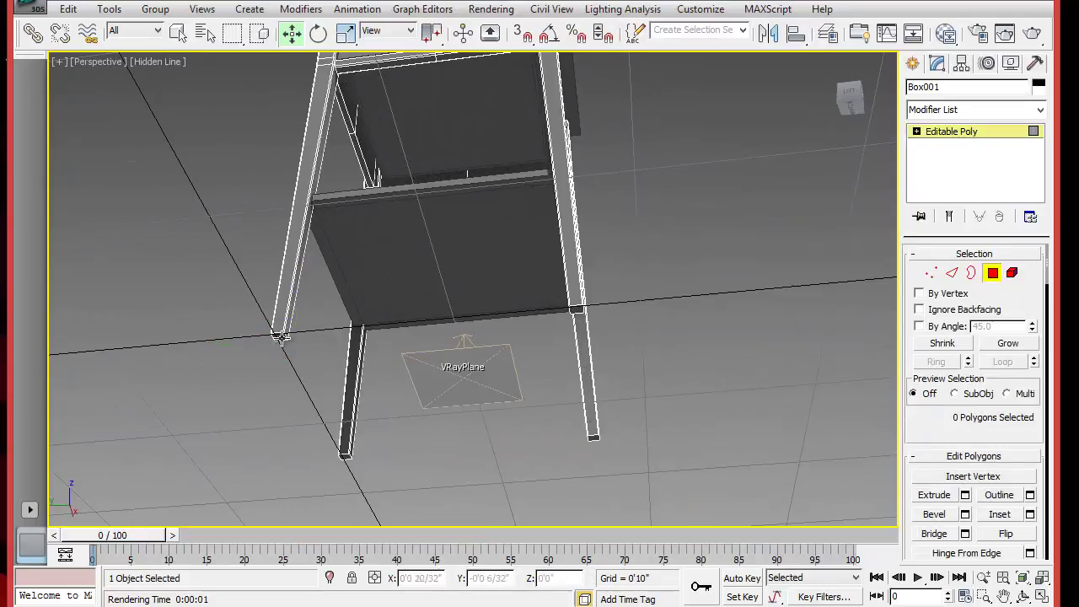
left_click(342, 453)
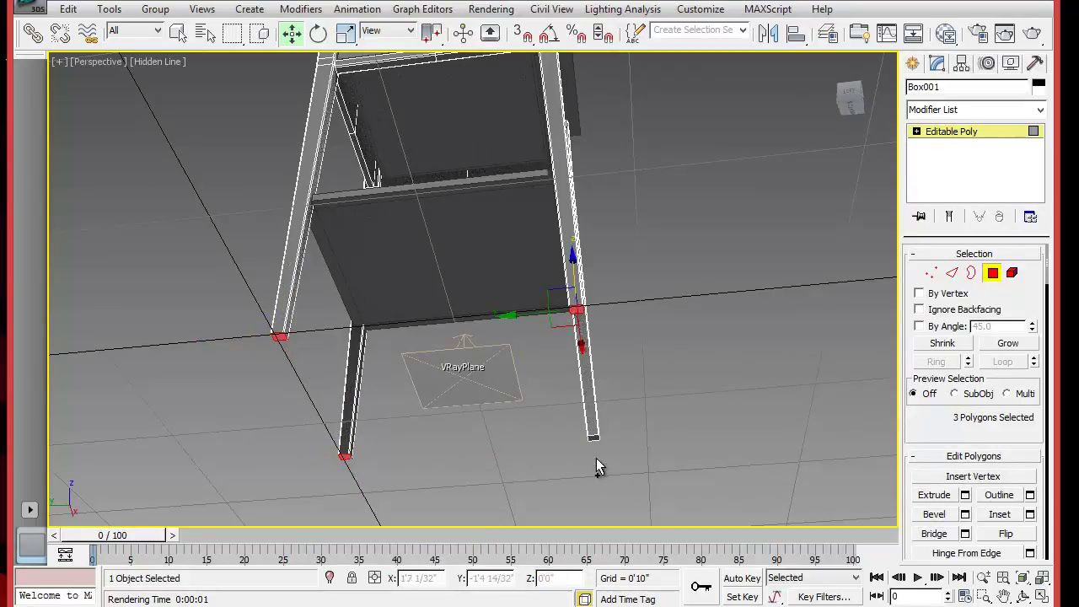
scroll(332, 342, "up", 4)
middle_click_drag(387, 320, 354, 260)
middle_click_drag(458, 389, 433, 423)
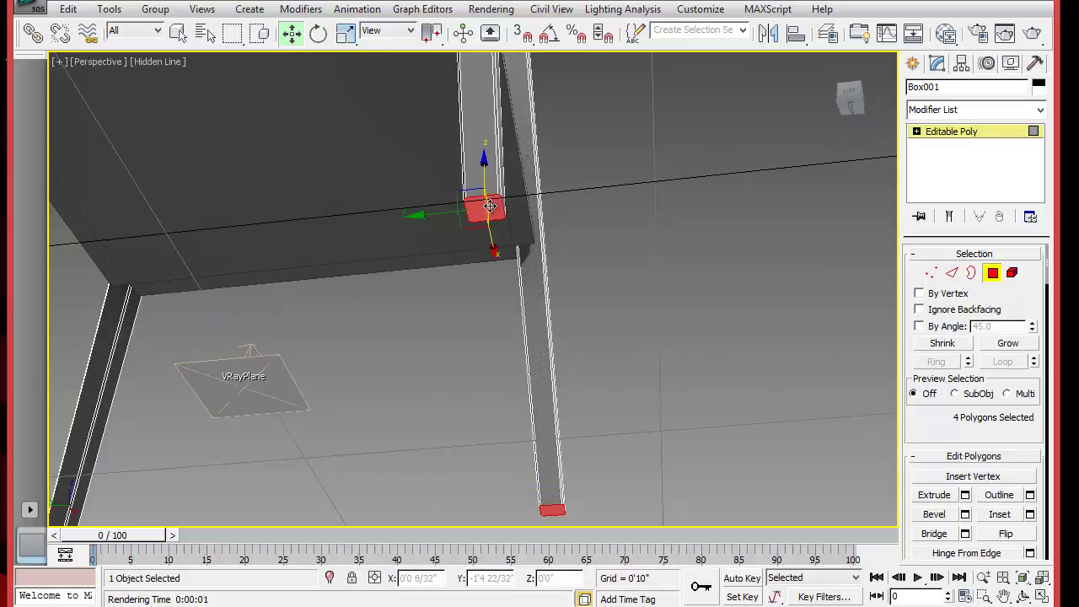
Step: Bevel the leg ends with a height of 0'0 2/32" and an outline of -0'0 5/32"
left_click(965, 516)
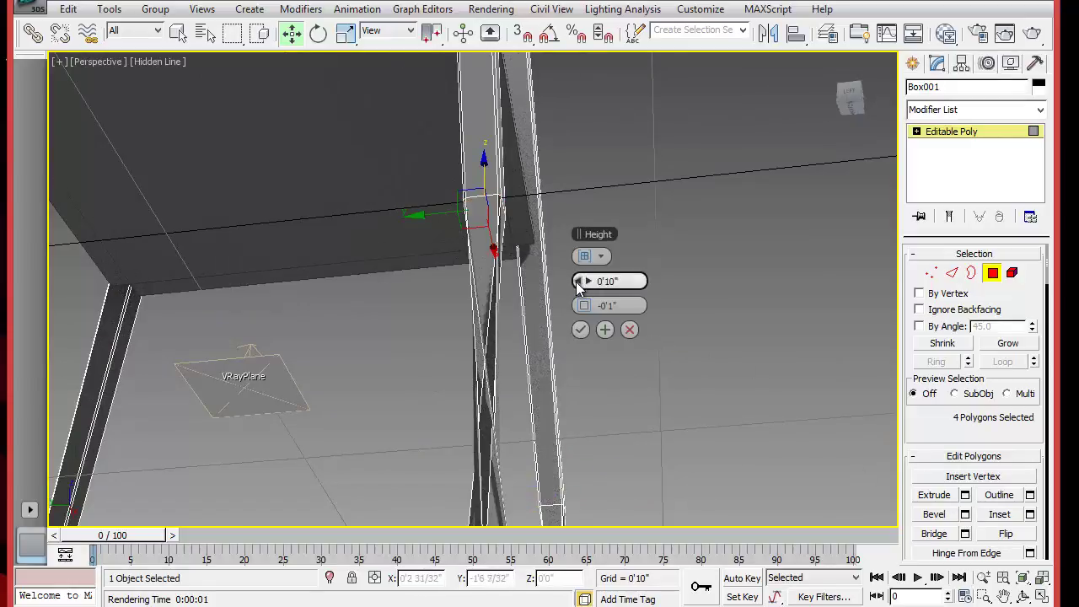
left_click_drag(576, 282, 579, 282)
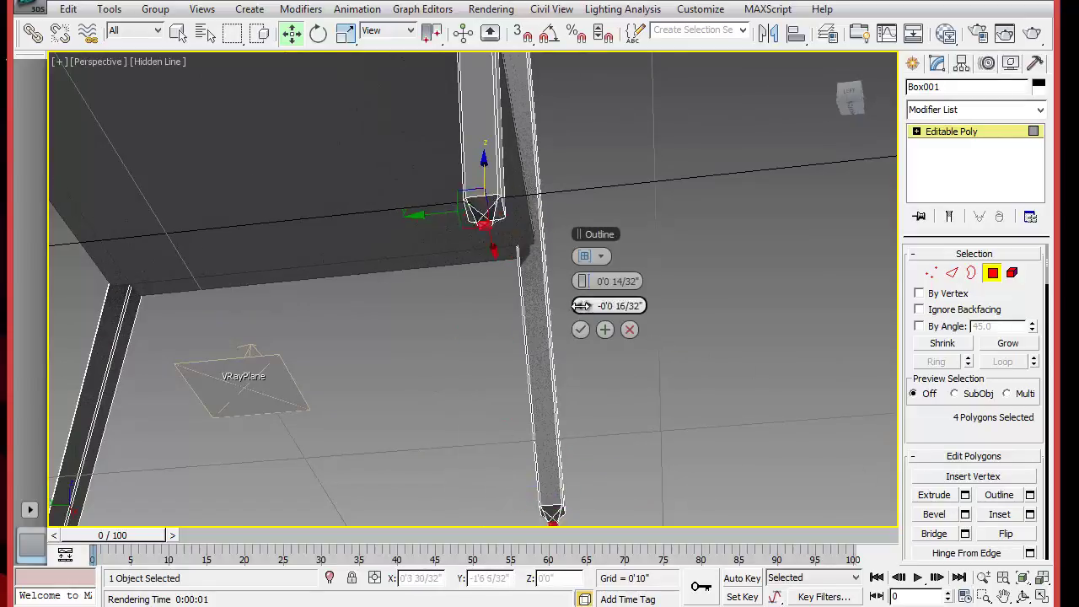
left_click_drag(582, 305, 585, 281)
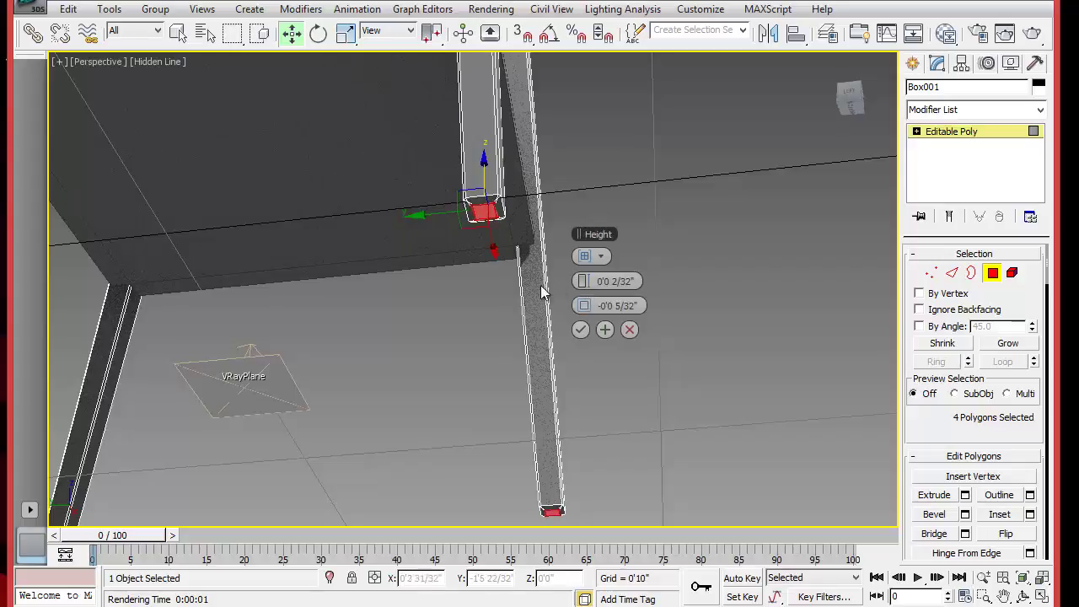
middle_click_drag(485, 299, 502, 365, "alt")
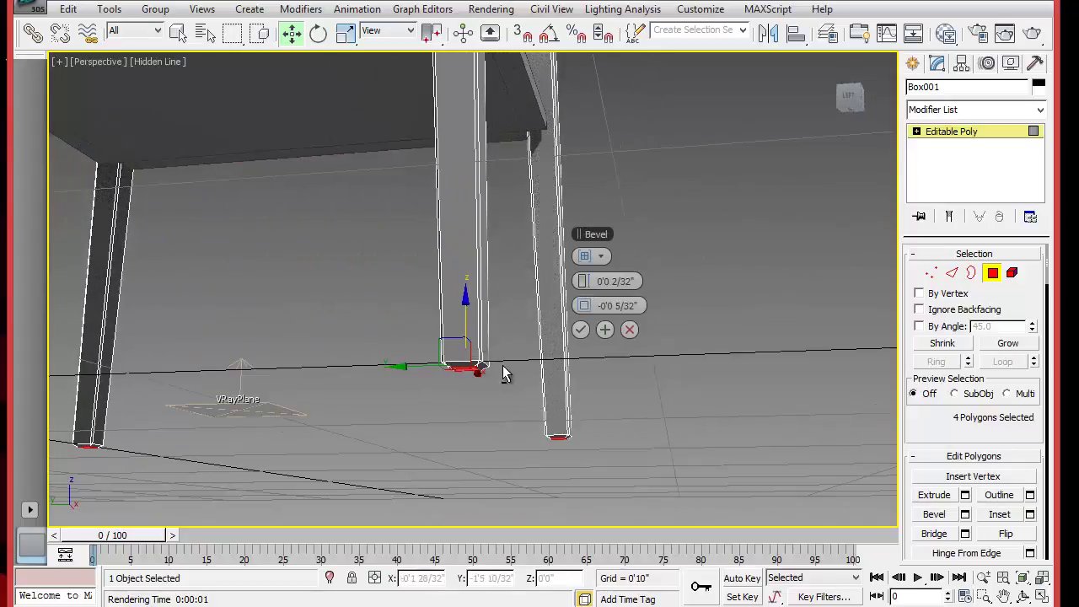
left_click(581, 329)
left_click(992, 272)
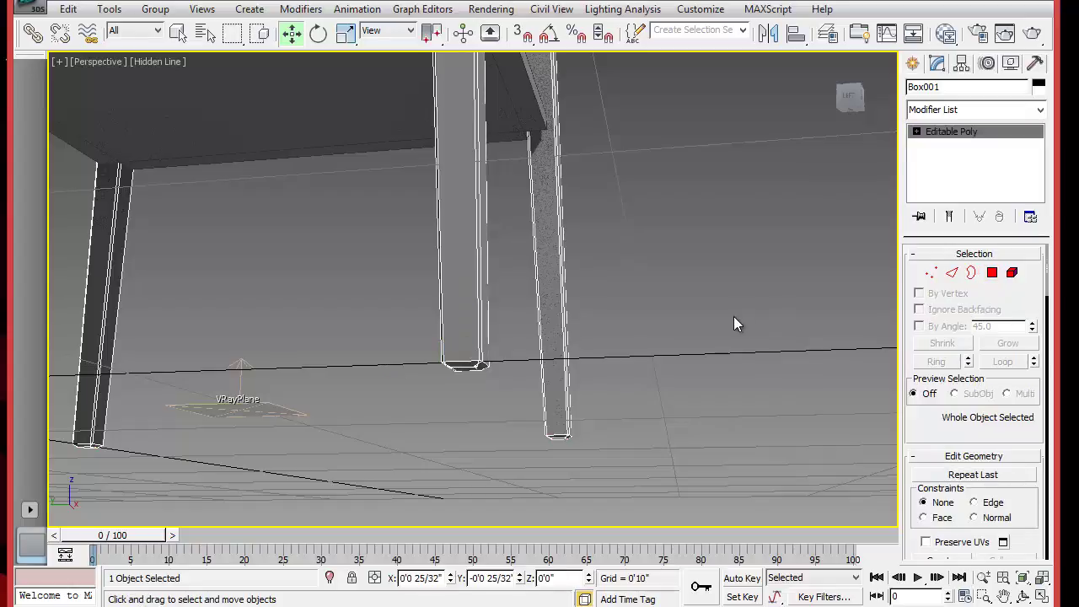
Step: Select all five table parts in the front view and raise them slightly so the feet clear the ground plane
scroll(662, 270, "down", 6)
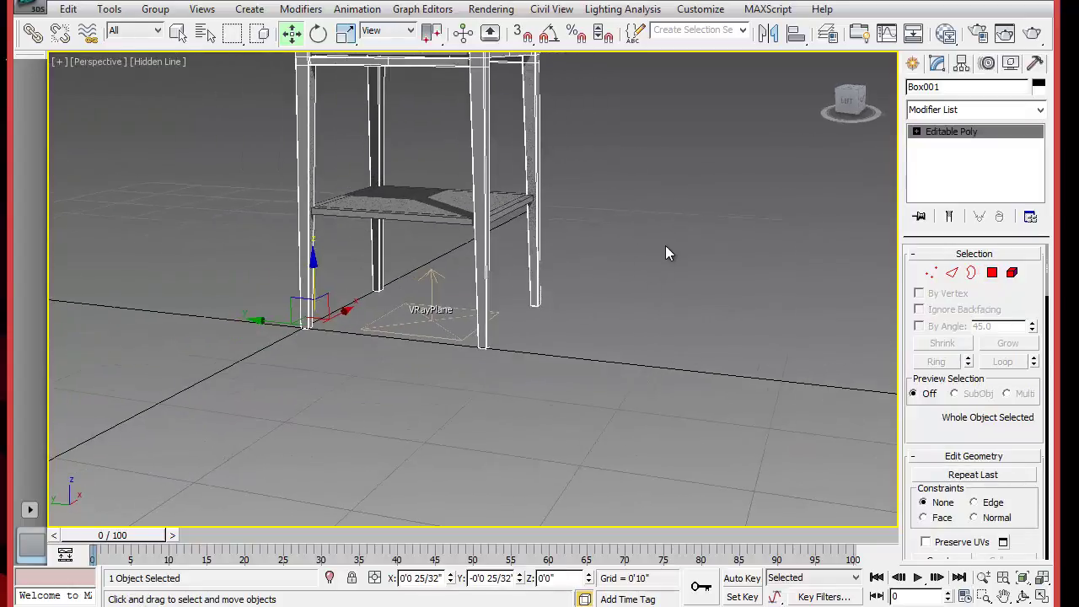
key("alt+w")
left_click(594, 258)
key("alt+w")
scroll(583, 359, "up", 8)
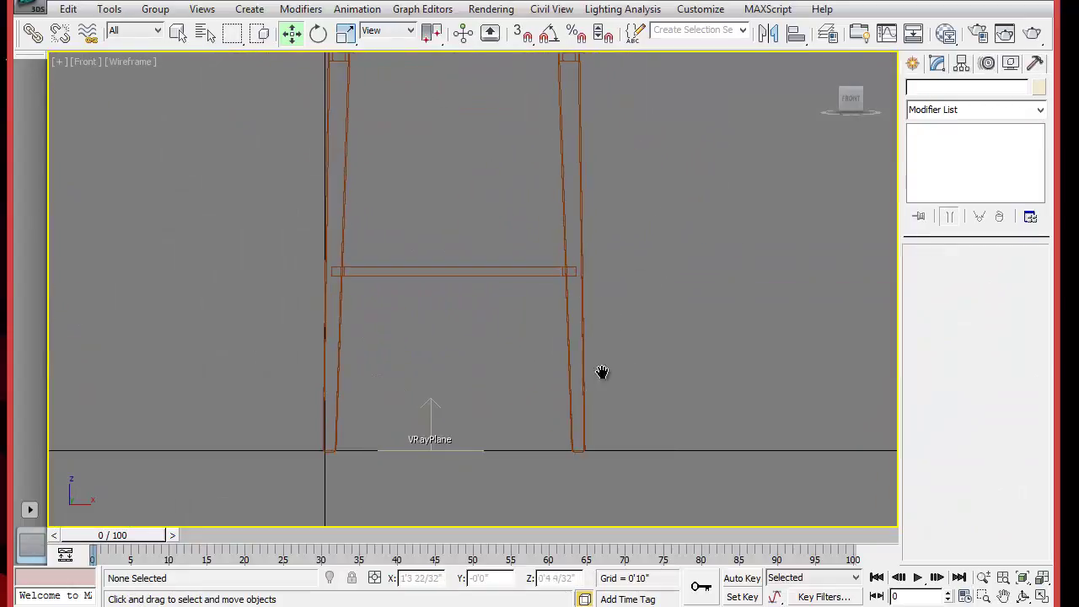
left_click(363, 361)
scroll(493, 328, "down", 5)
left_click_drag(428, 68, 557, 319)
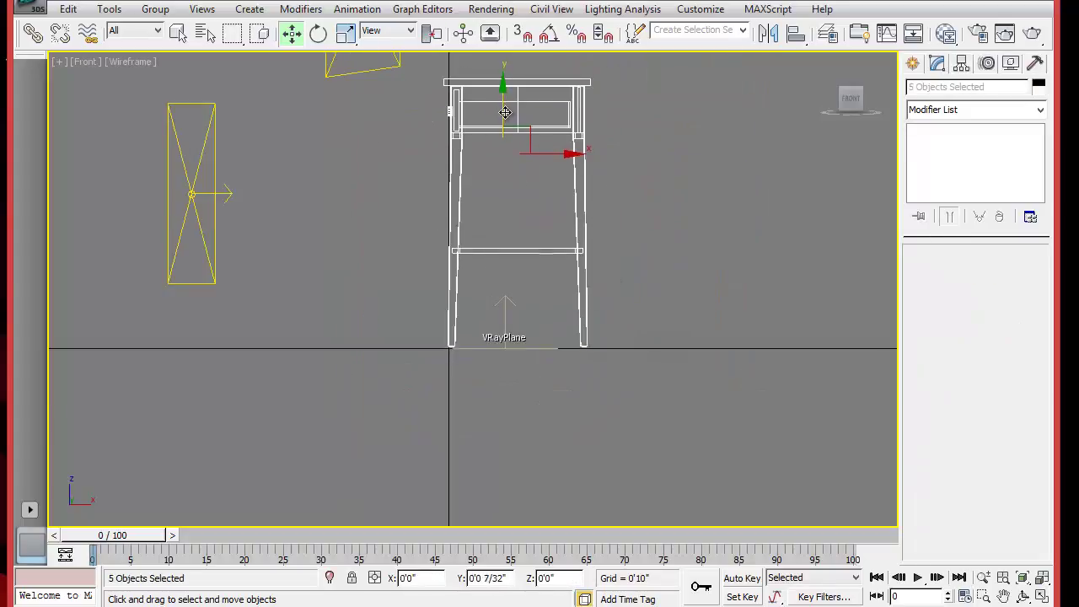
scroll(482, 346, "up", 1)
scroll(481, 342, "up", 6)
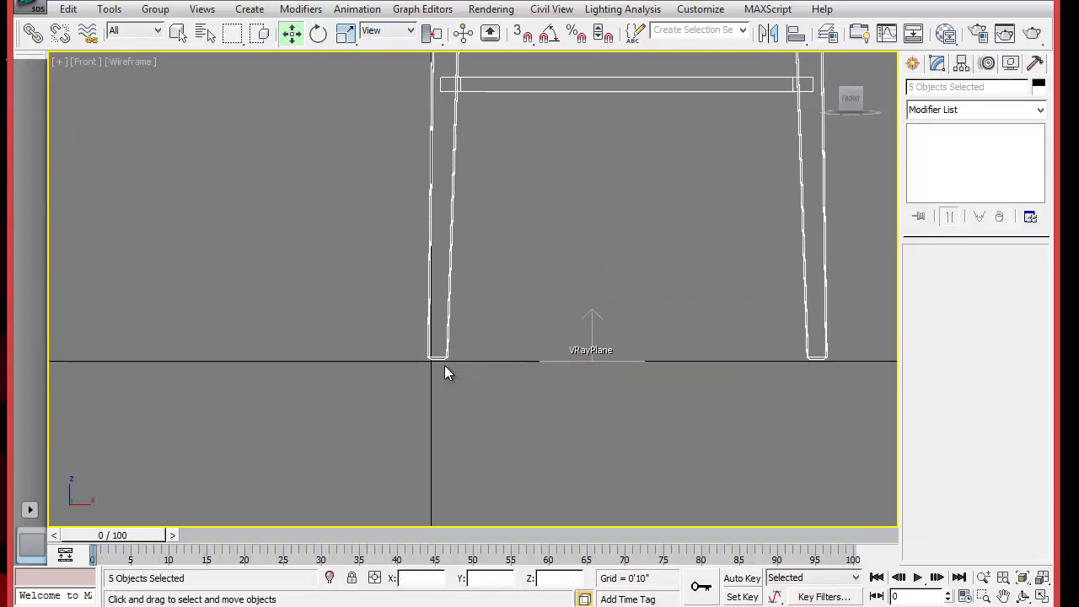
key("alt+w")
right_click(579, 439)
key("z")
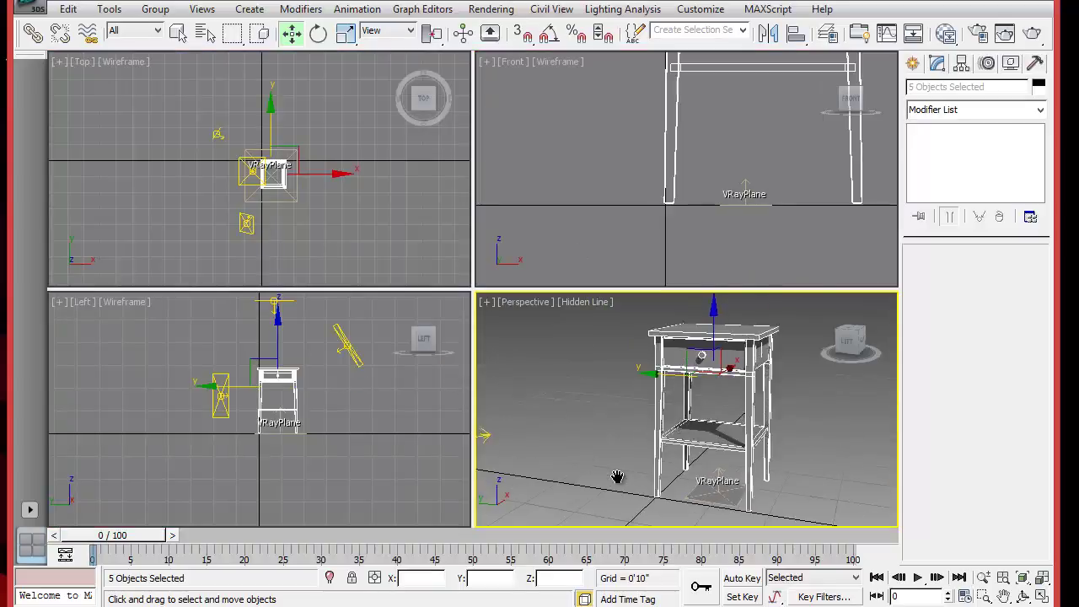
middle_click_drag(612, 466, 599, 439)
left_click(306, 230)
Step: Examine the VRay light parameters and options of the overhead light and the tilted near-side light
left_click(246, 222)
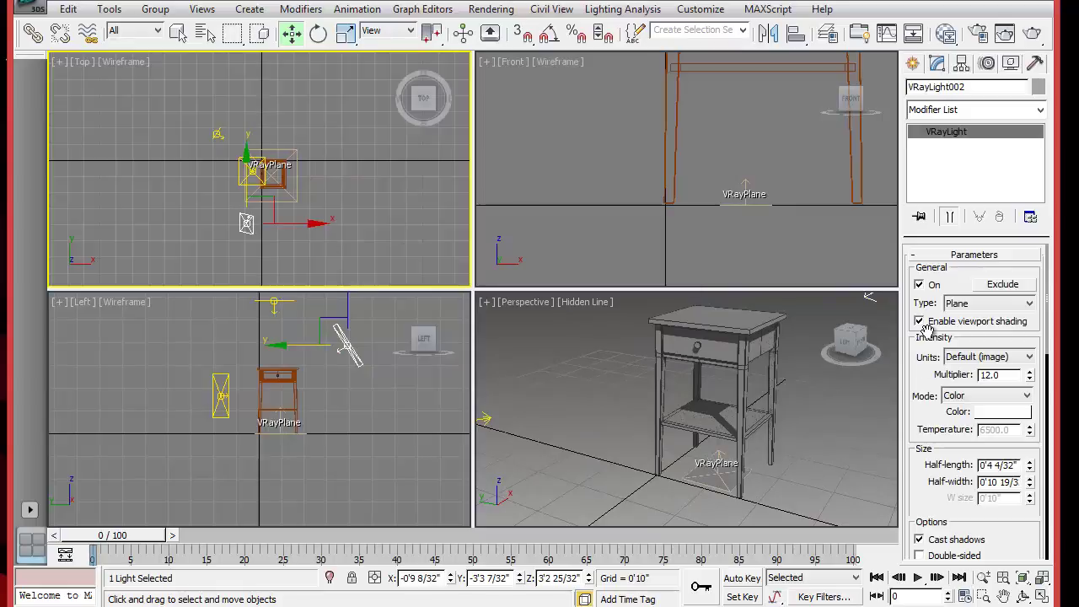
left_click(240, 166)
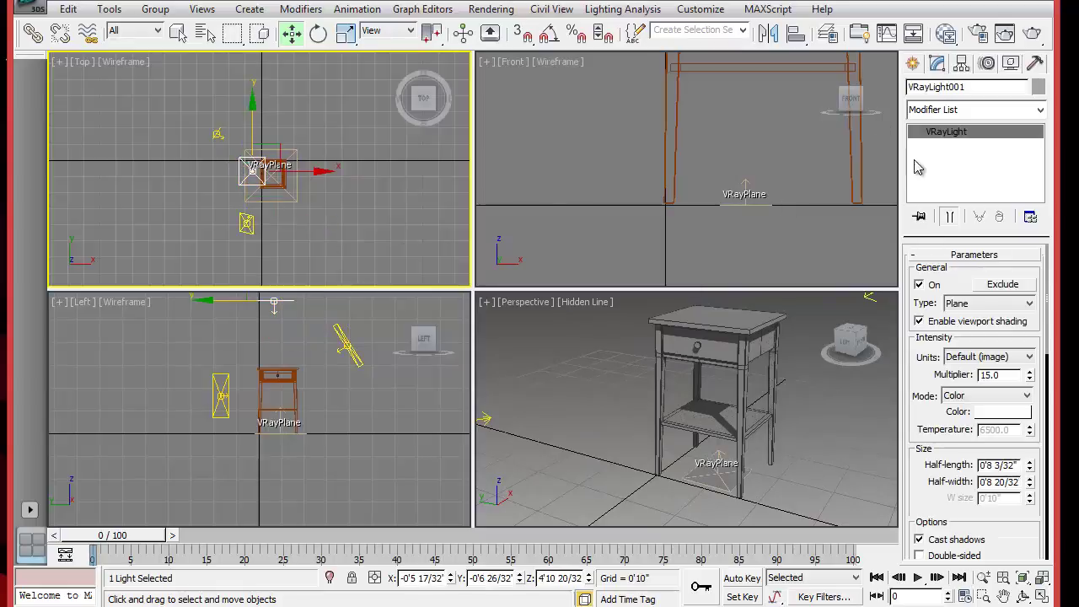
scroll(921, 430, "down", 4)
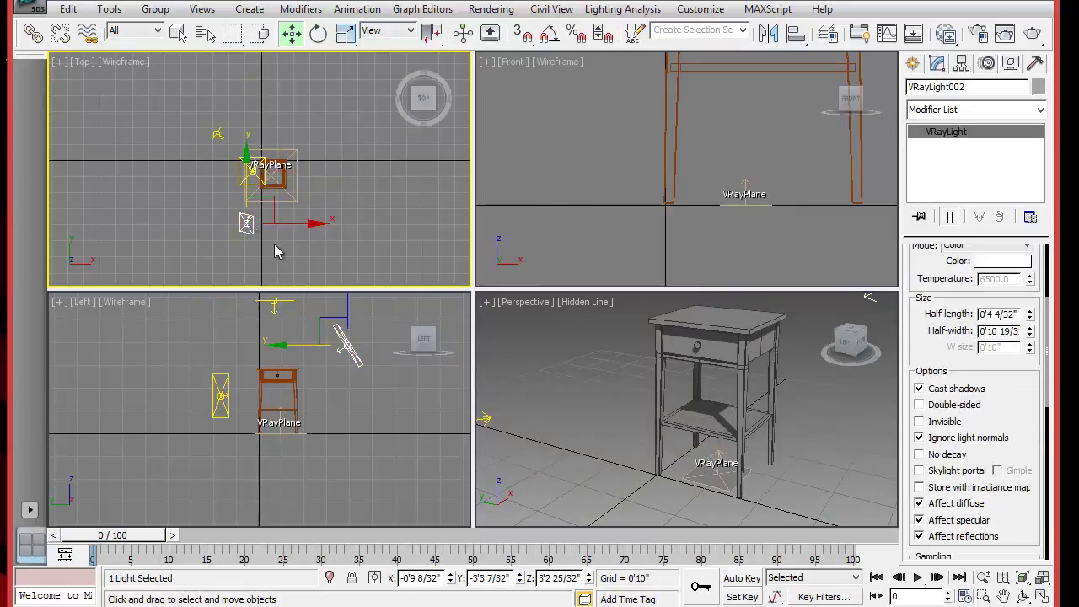